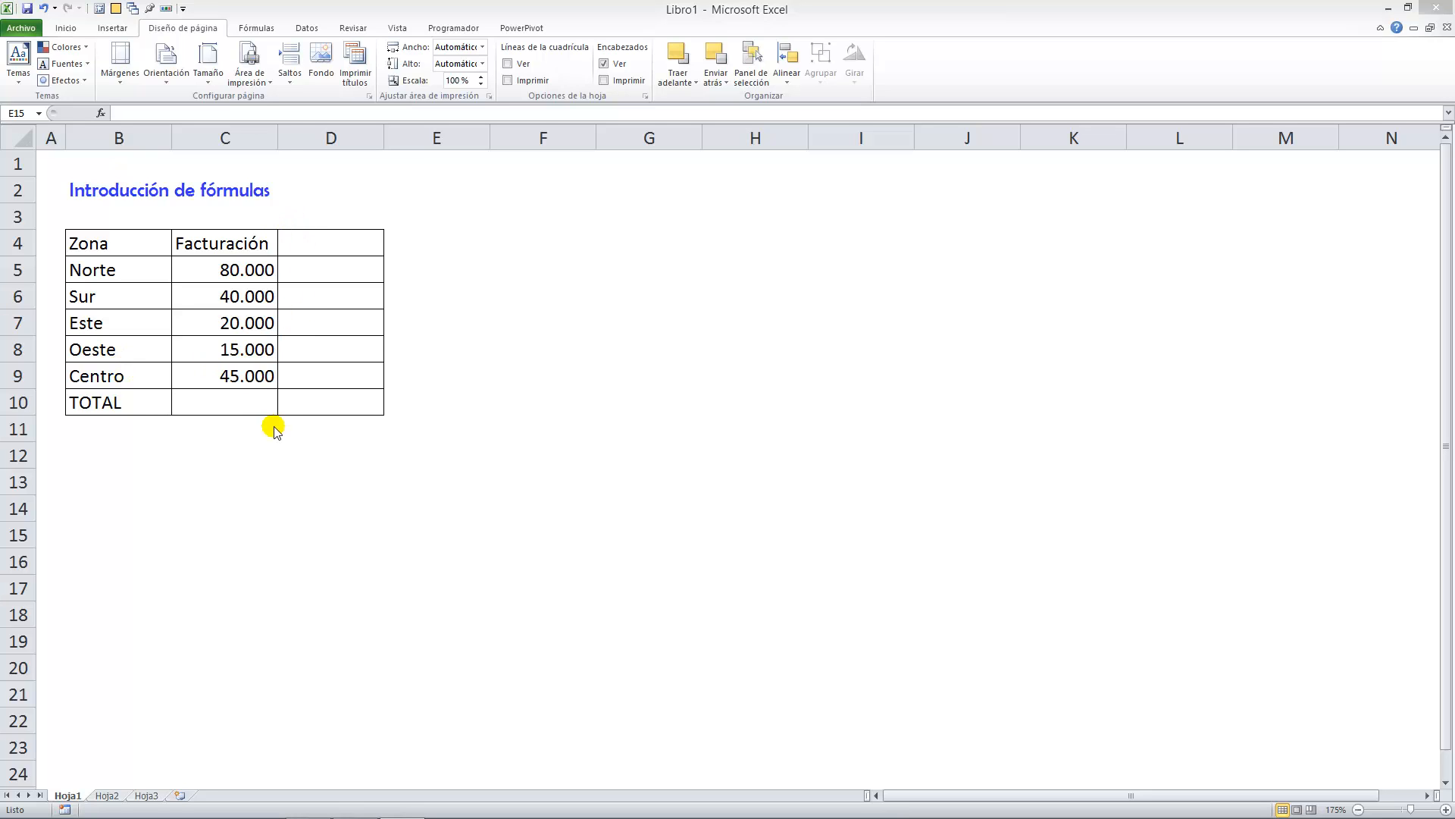
Step: Total the Facturación column in C10 with the formula =suma(C5:C9), and undo the entry
left_click(219, 407)
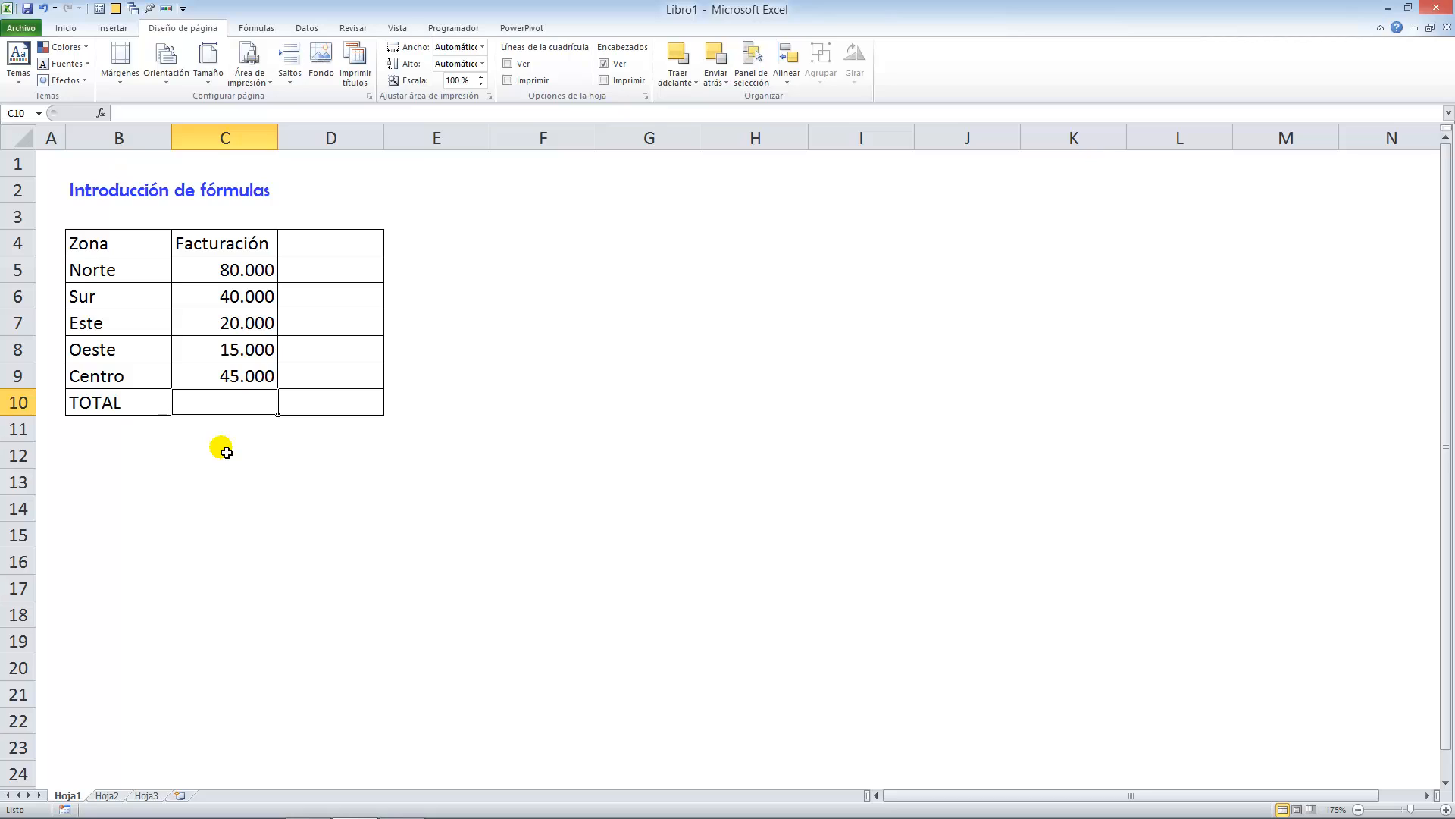
type("=")
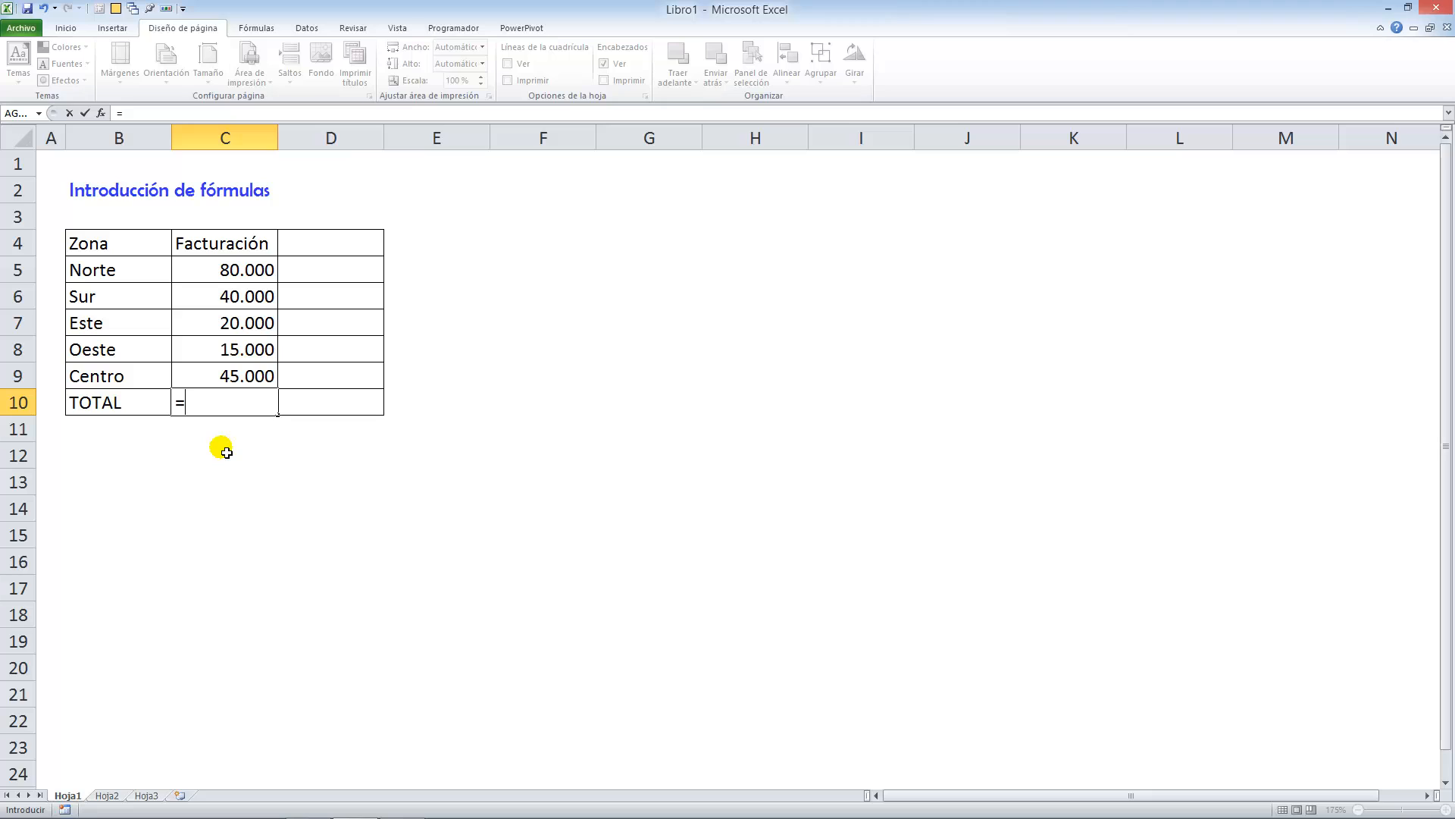
type("suma")
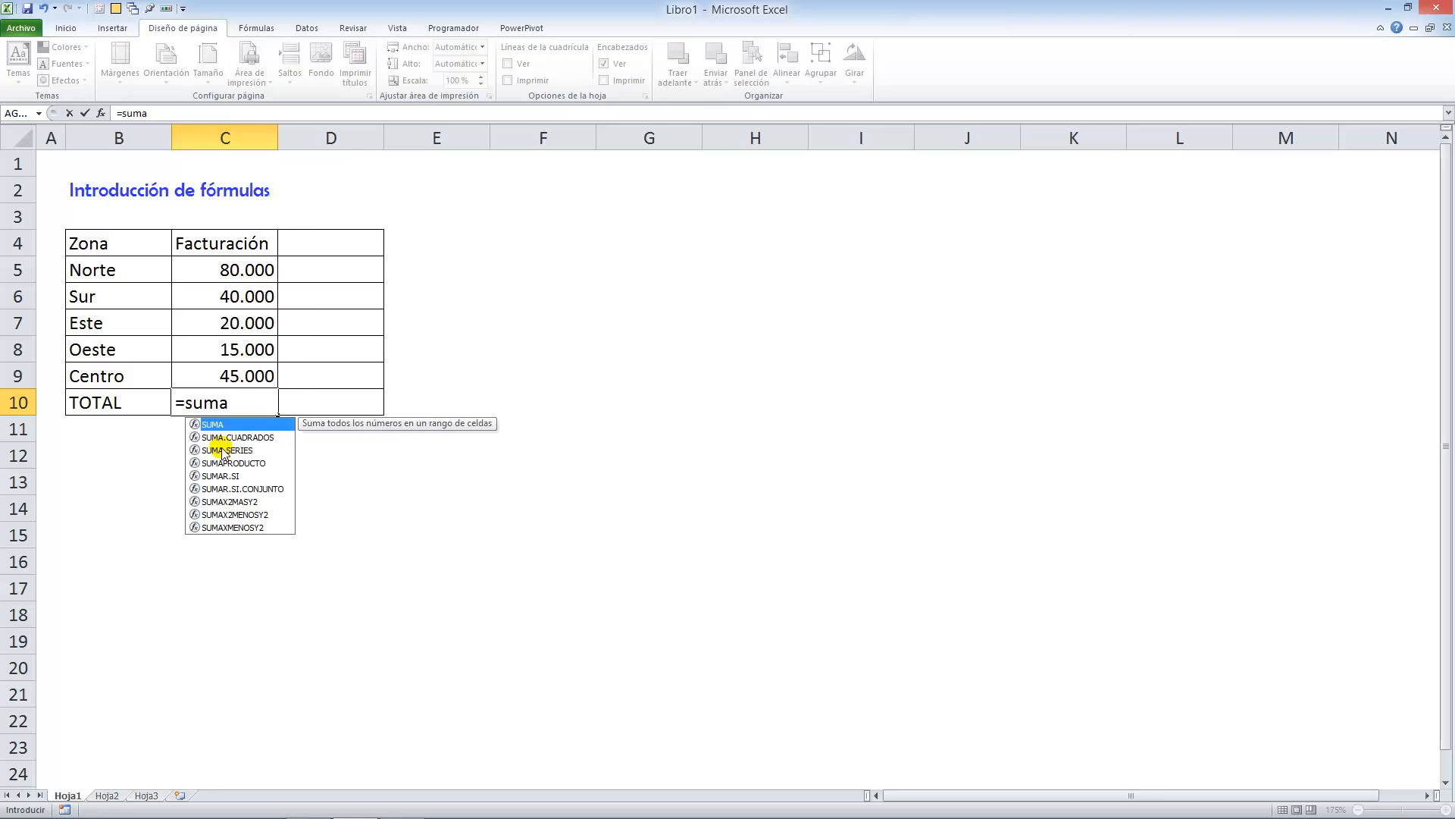
type("(")
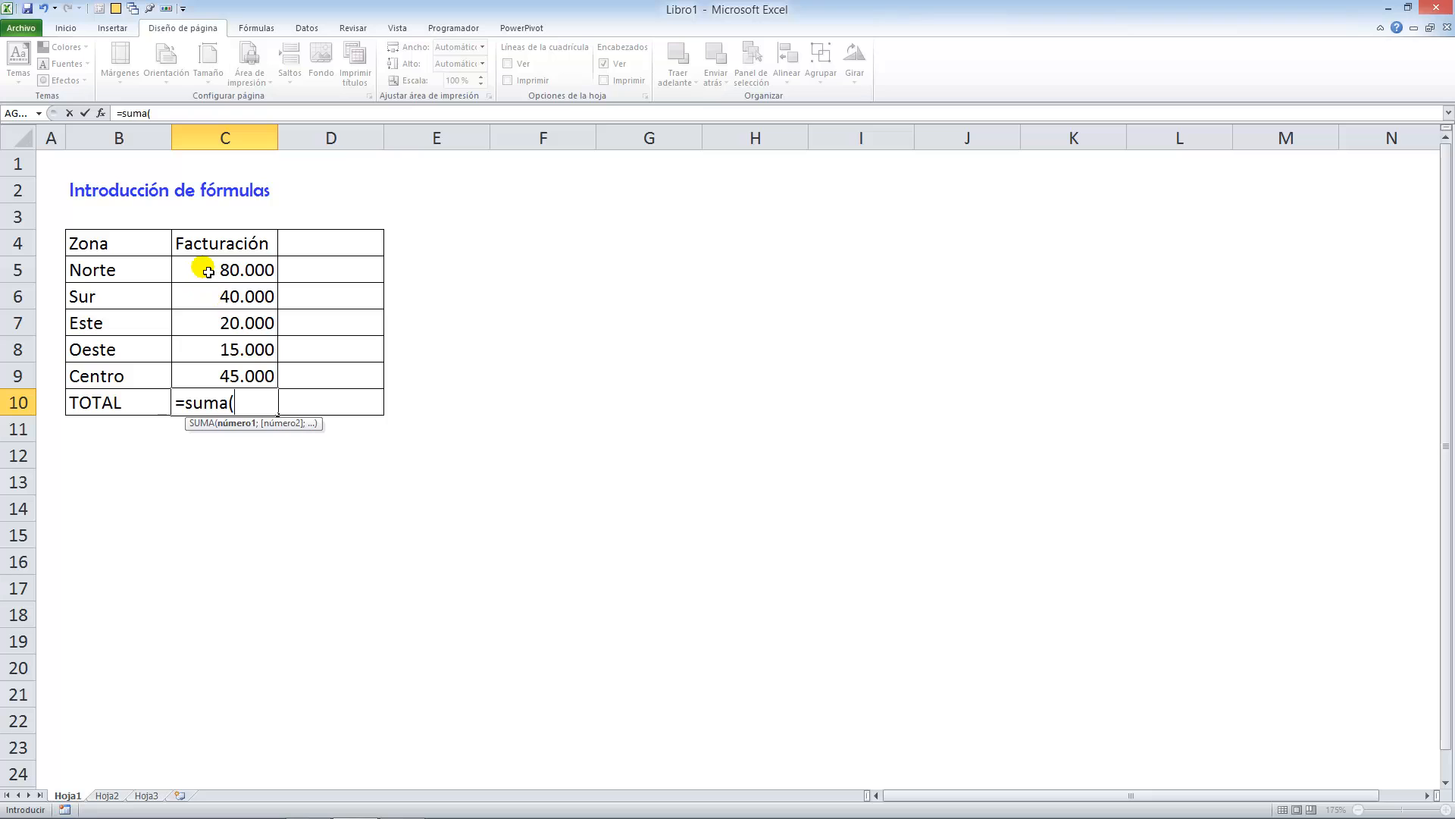
left_click_drag(229, 271, 219, 377)
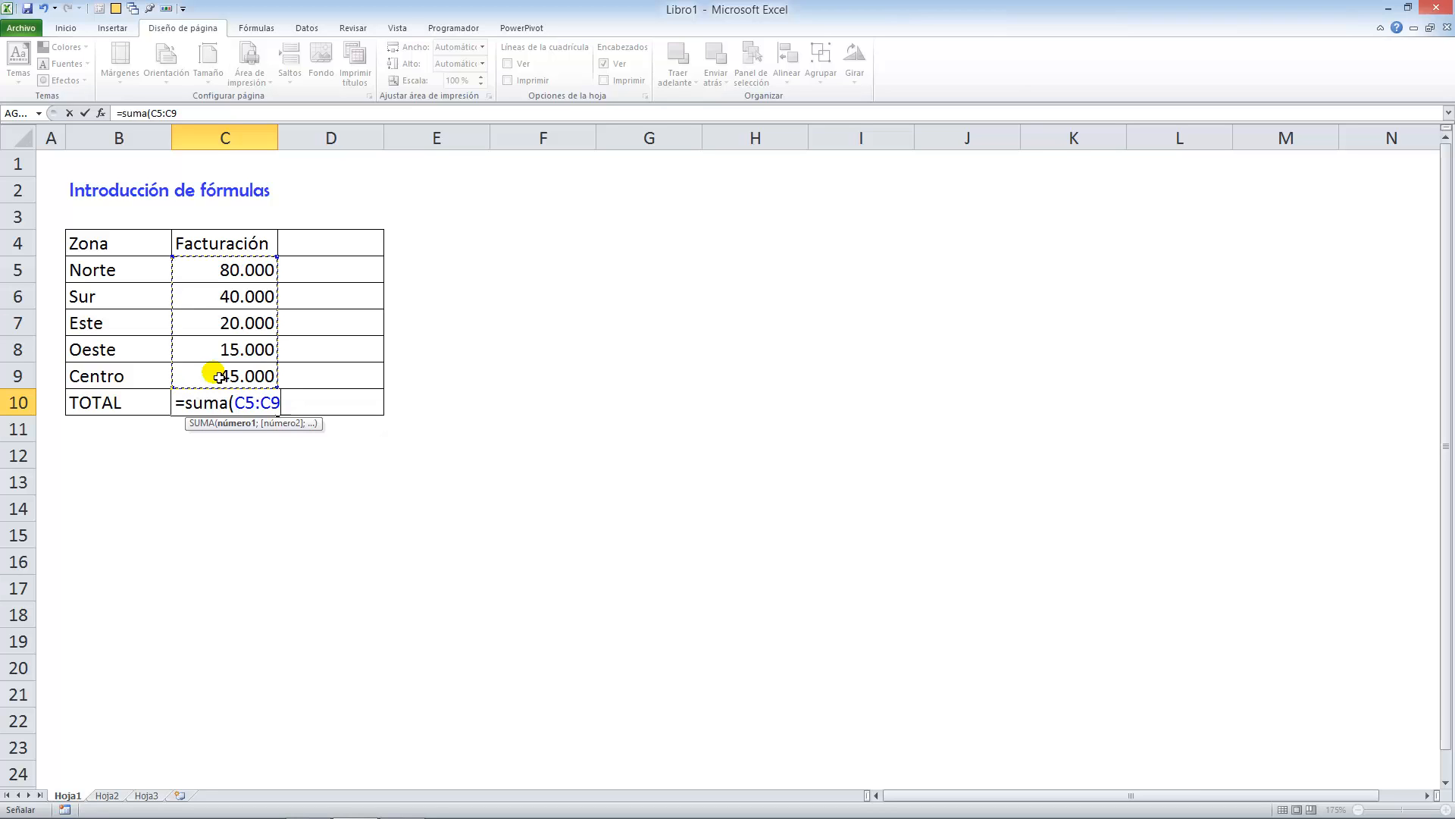
type(")")
key("Return")
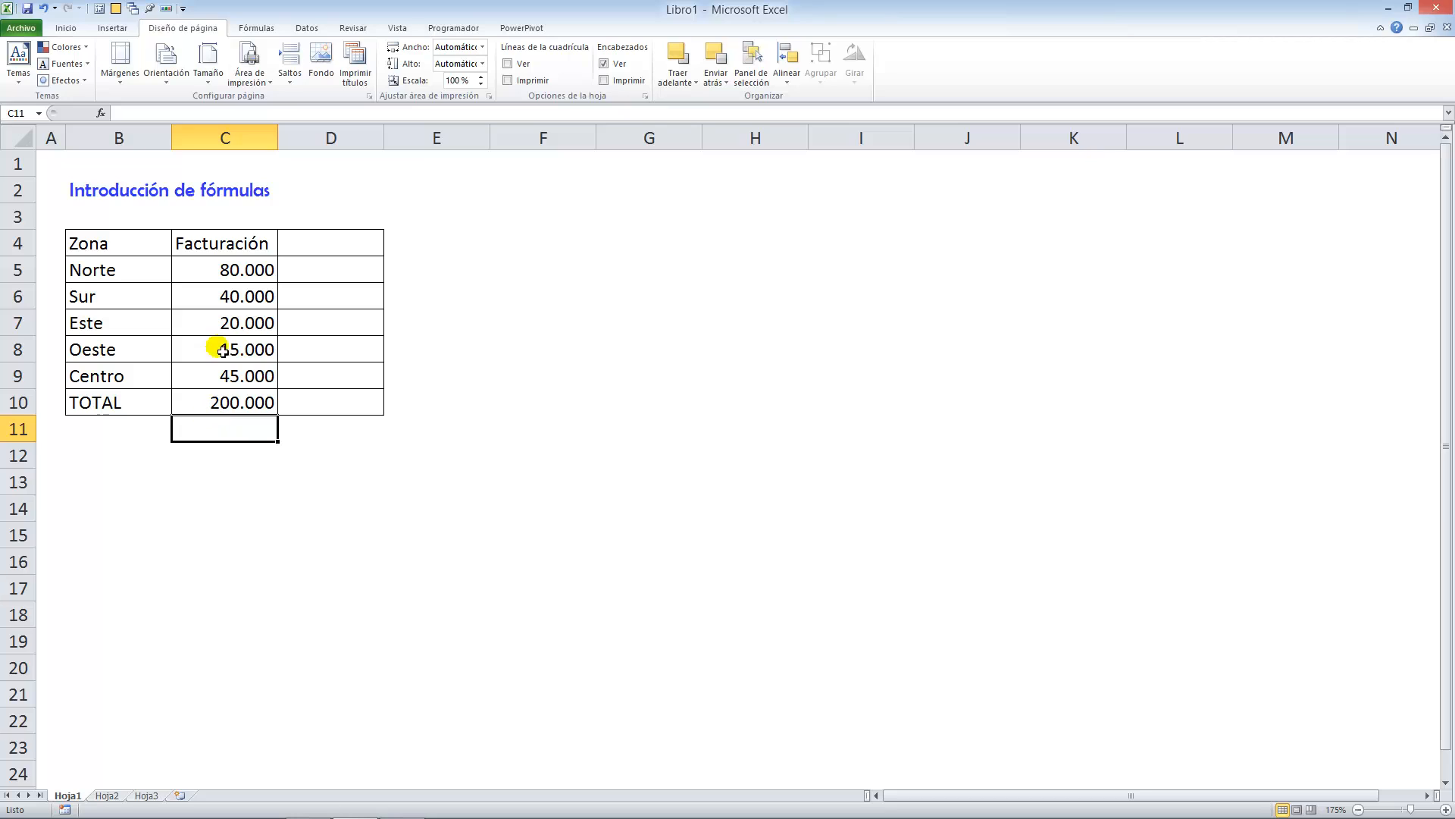
left_click(44, 9)
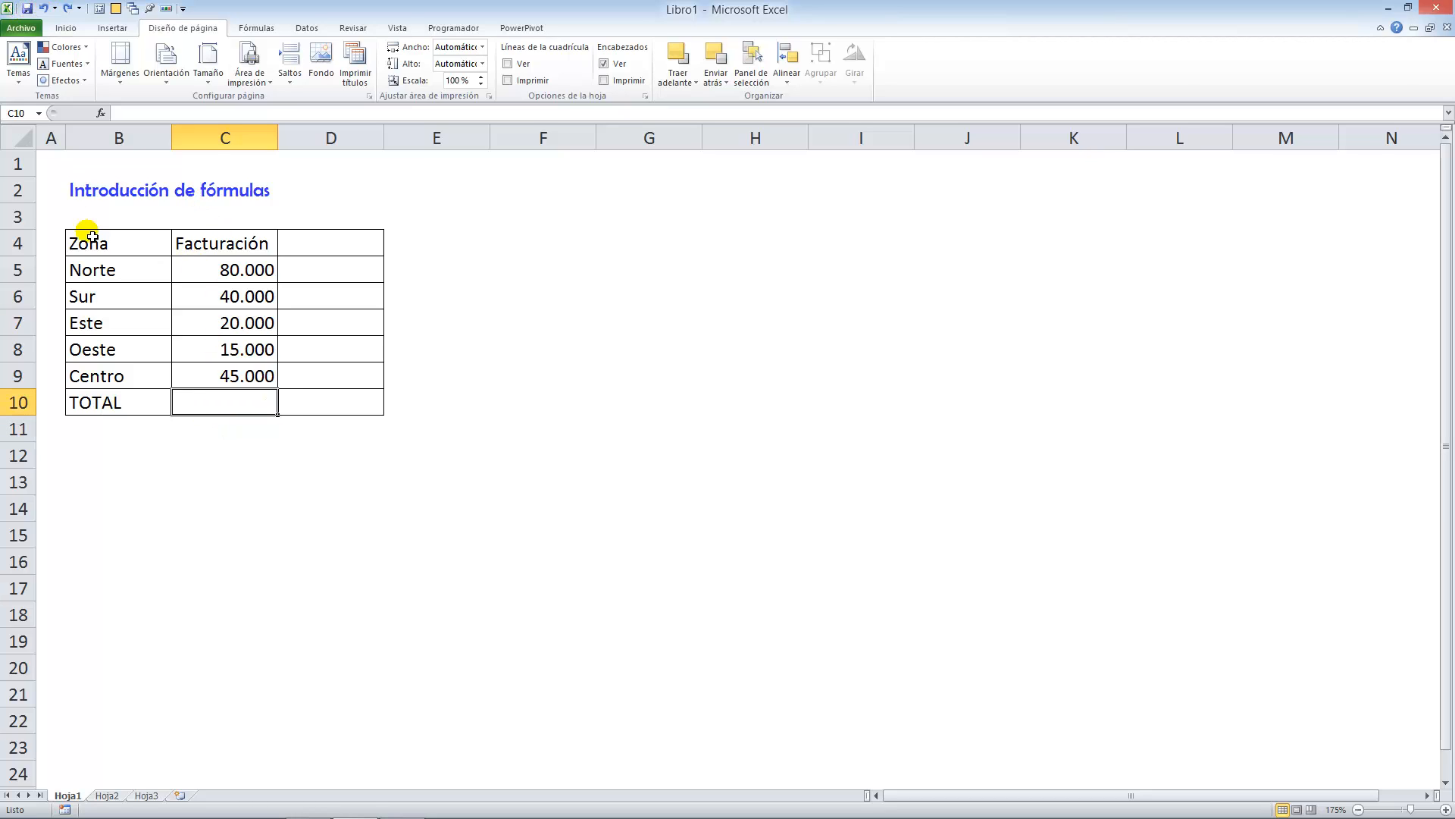
Step: Total the Facturación values C5:C9 in cell C10 using AutoSum
left_click(65, 29)
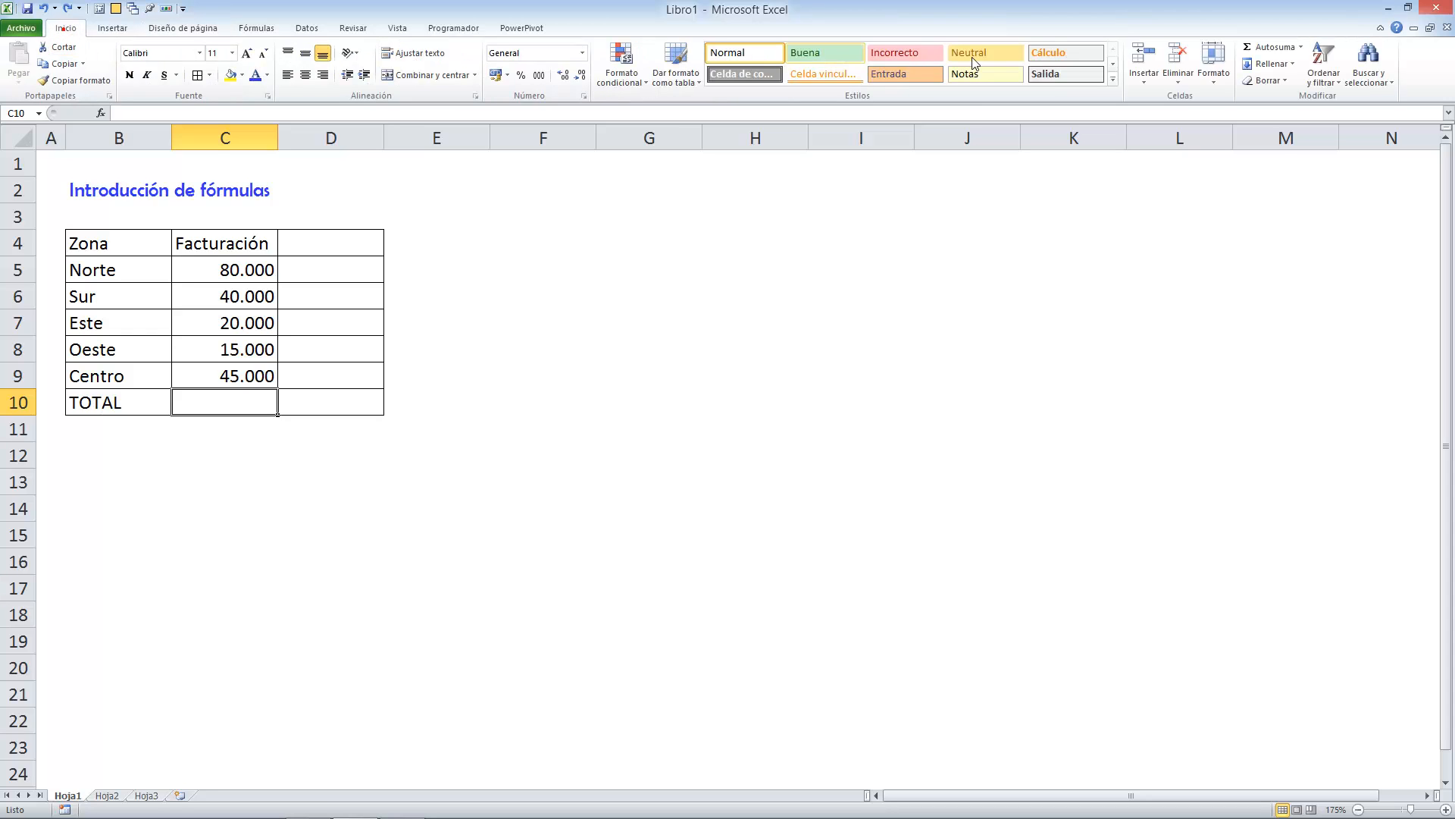
left_click(1273, 49)
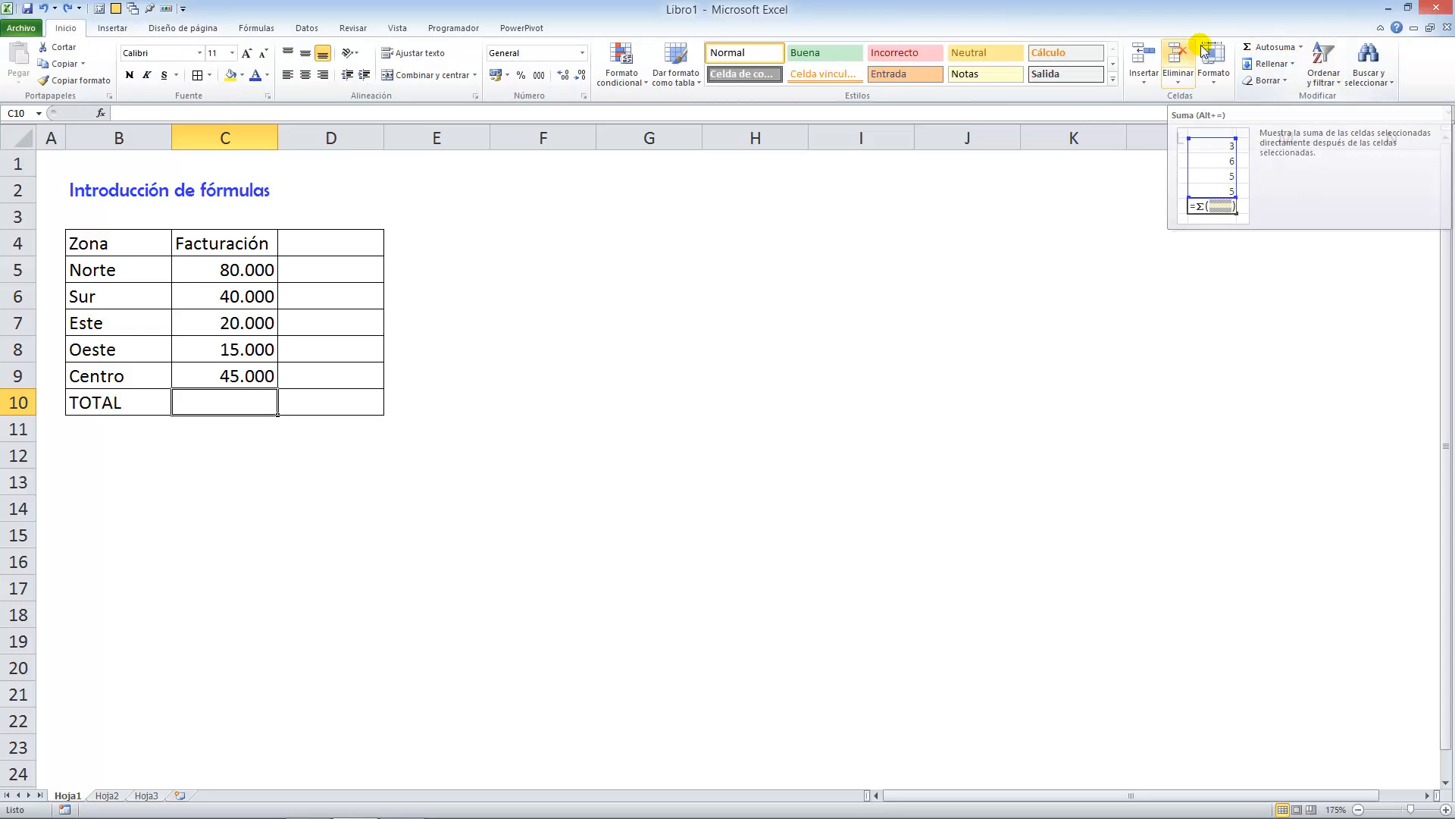
left_click(1254, 47)
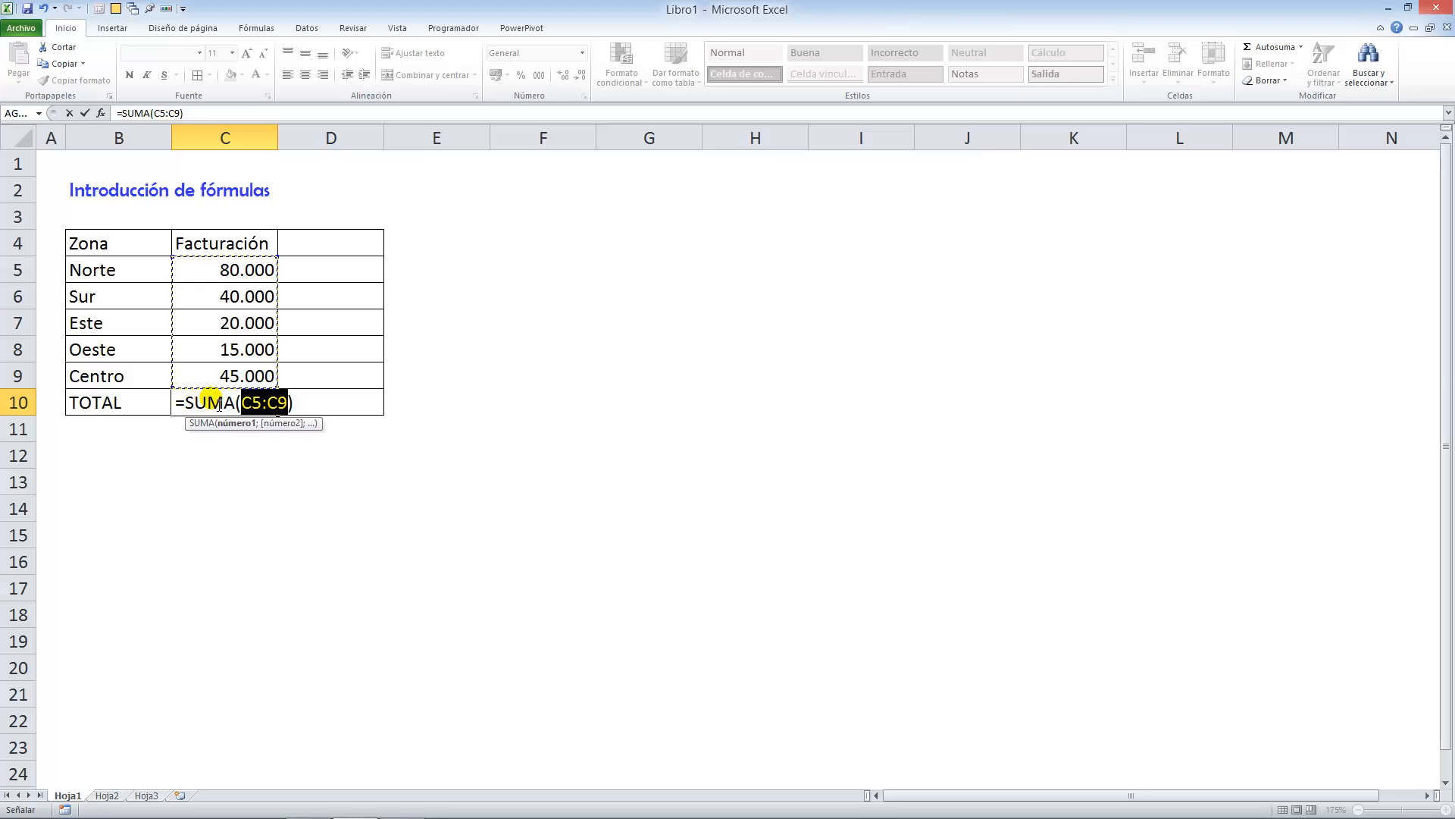
left_click(84, 112)
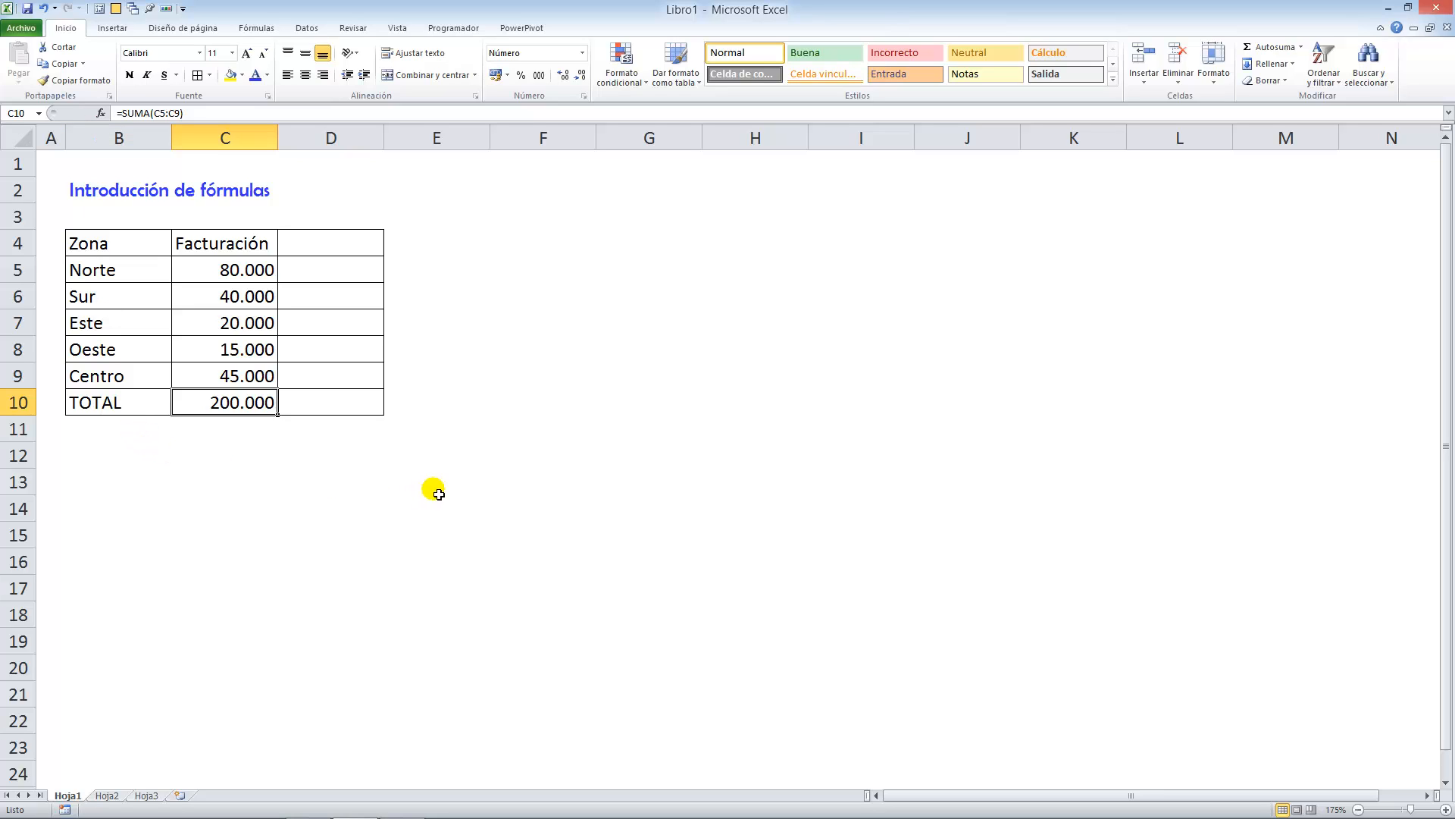
Step: Enter the column heading Porcentaje in cell D4
left_click(361, 248)
type("Po")
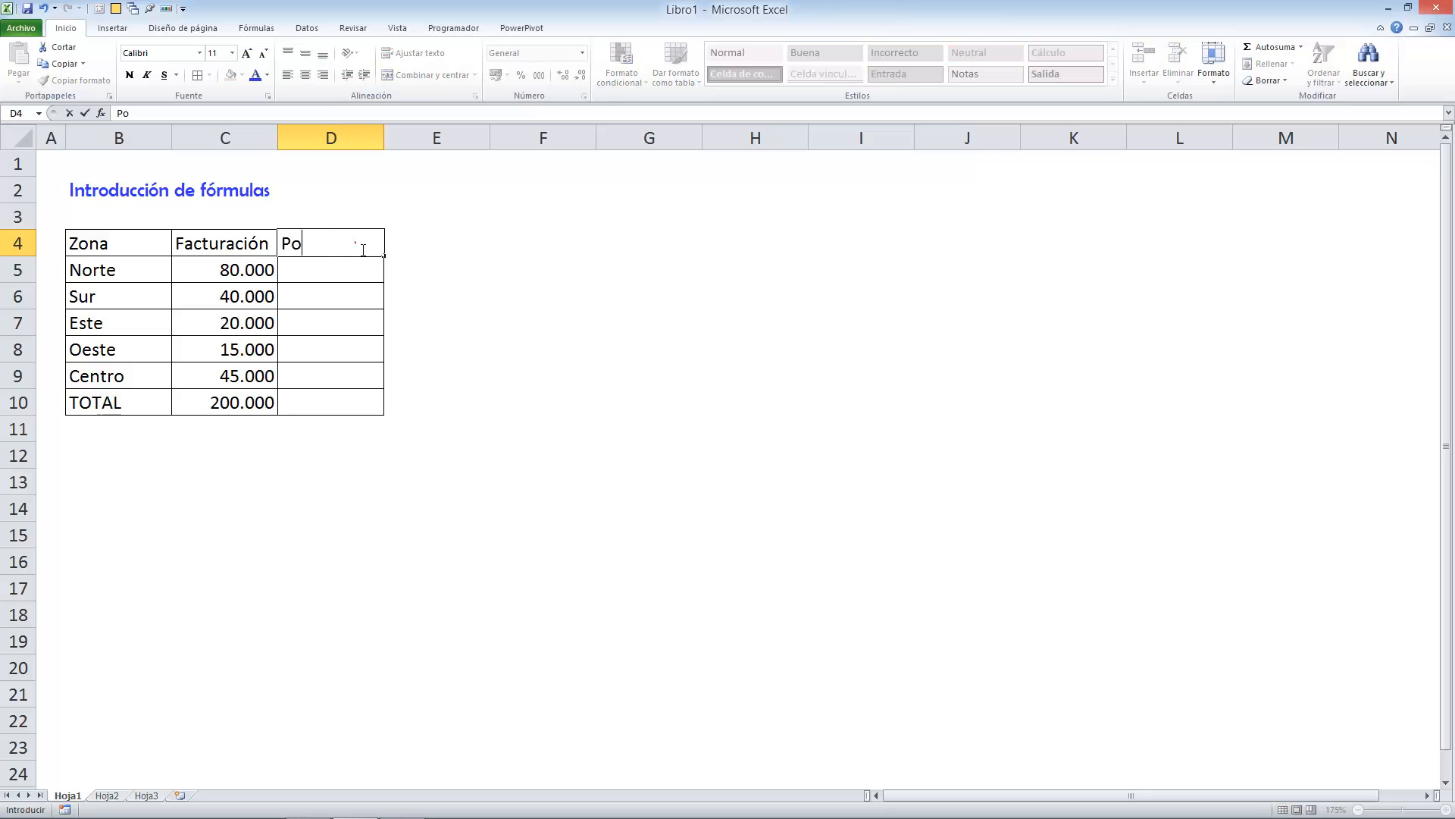
type("rcentaje")
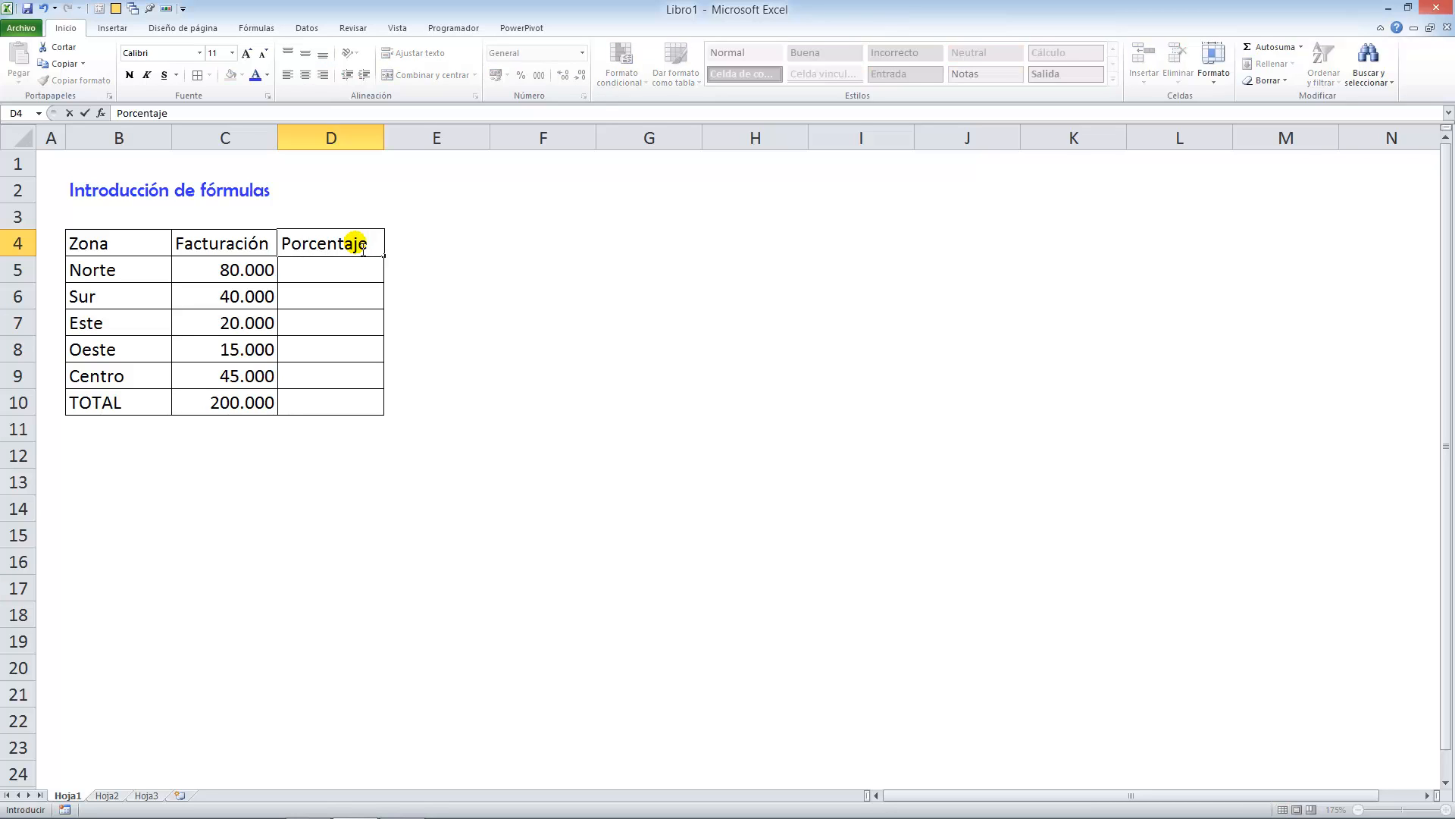
key("Return")
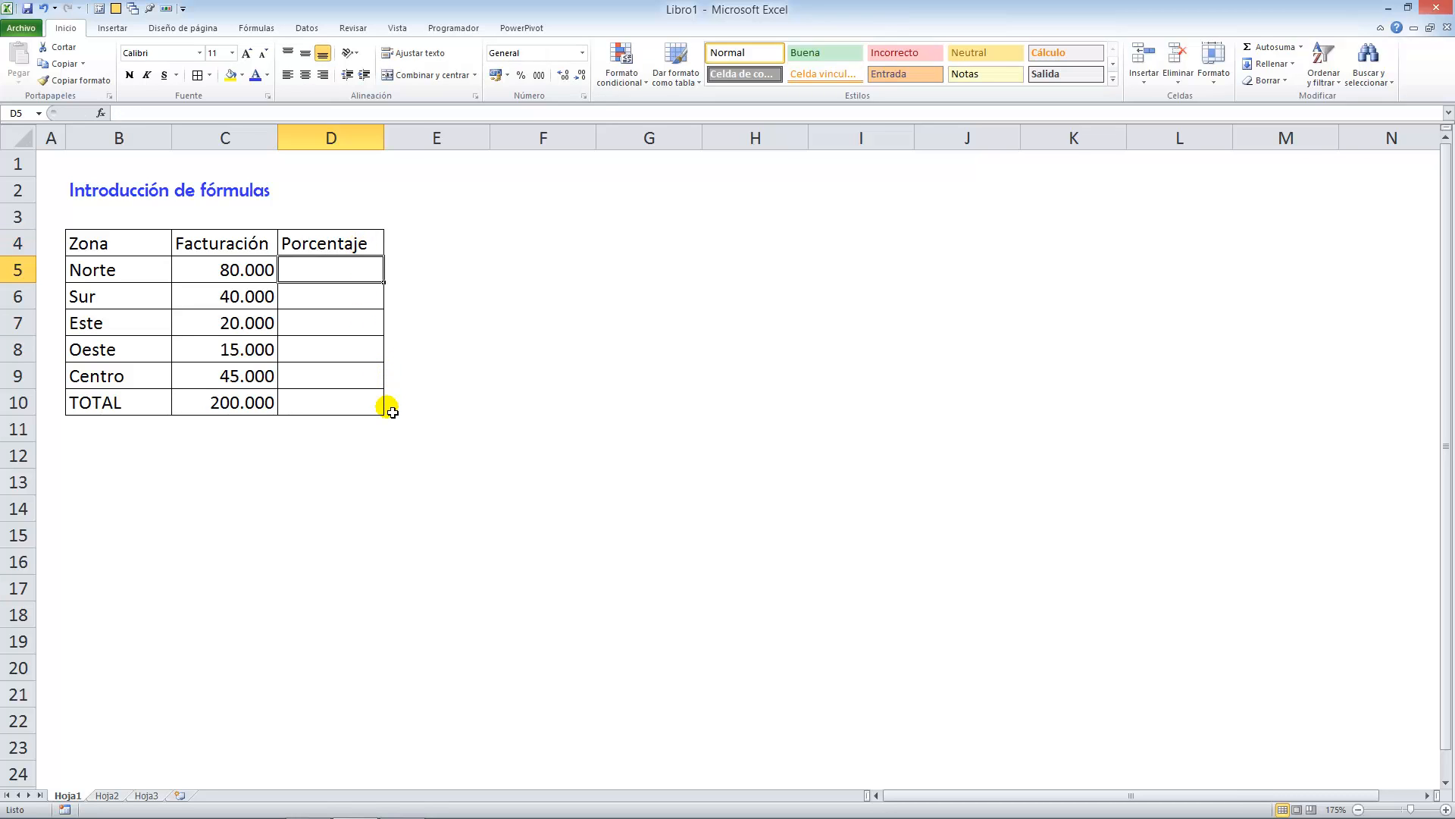
Step: Calculate Norte's share of the total in D5 with the formula +C5/C10 and format the cell as a percentage
type("+")
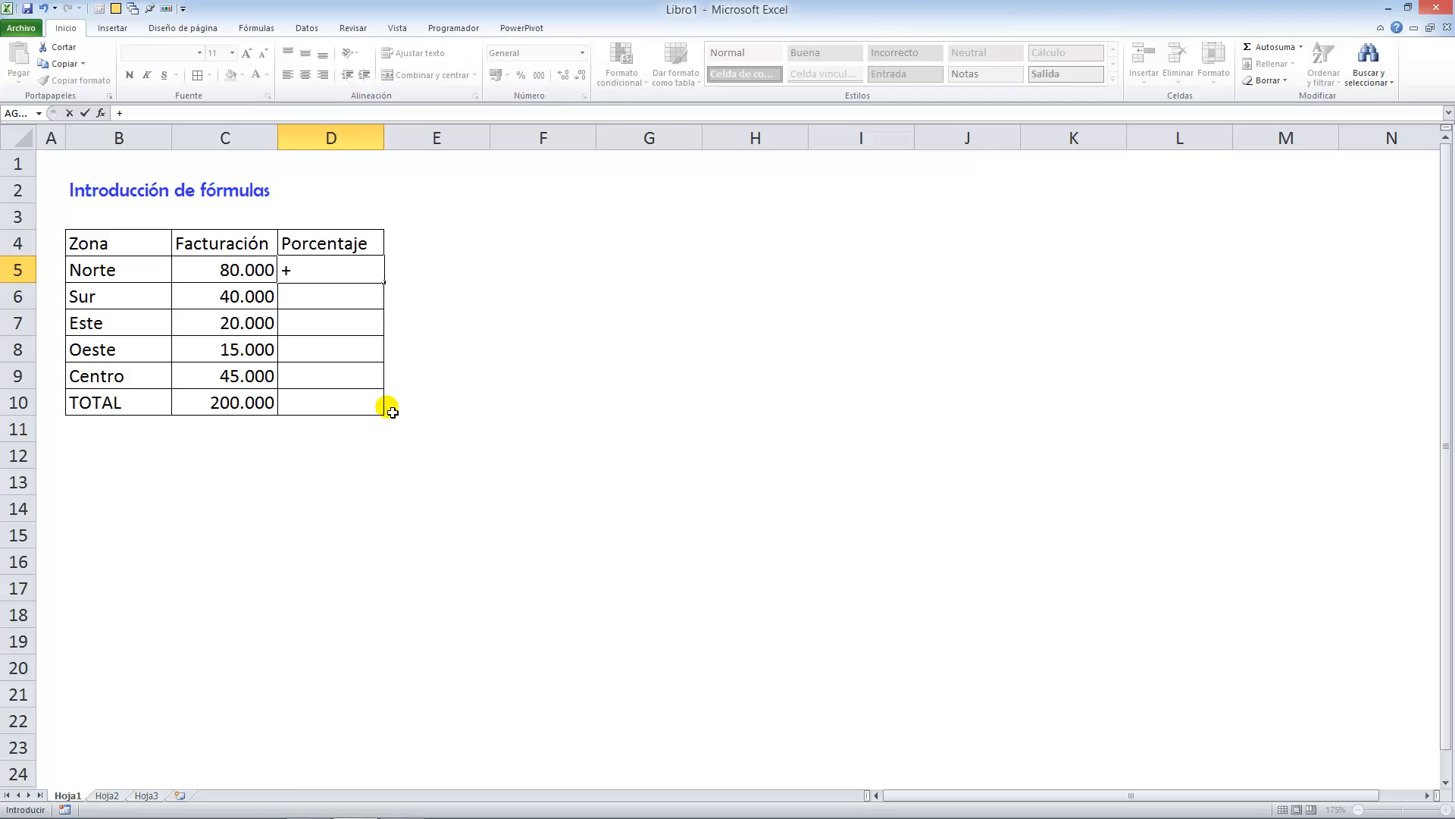
key("Left")
type("/")
key("Down")
key("Down")
key("Down")
key("Down")
key("Down")
key("Left")
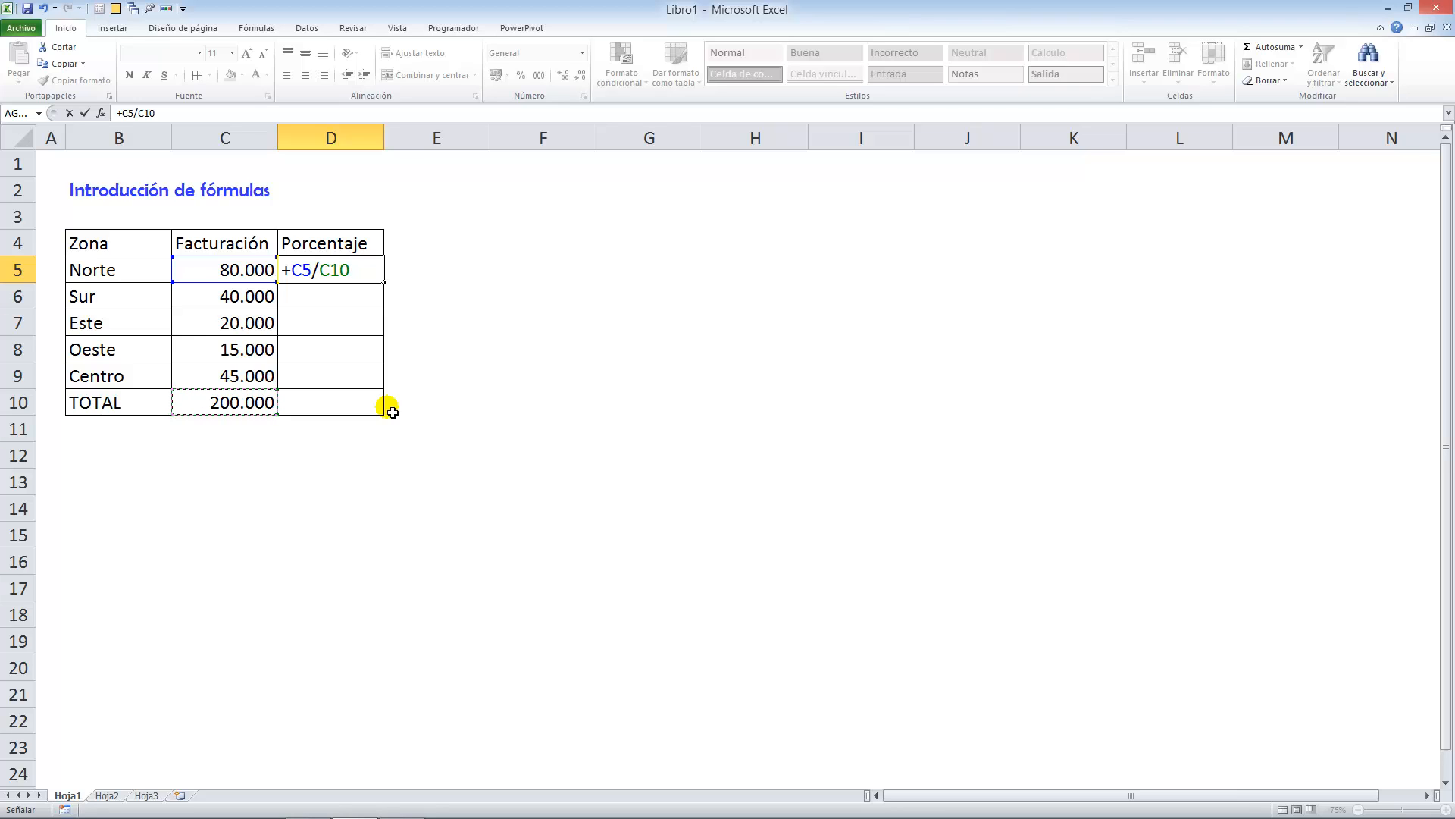
key("Return")
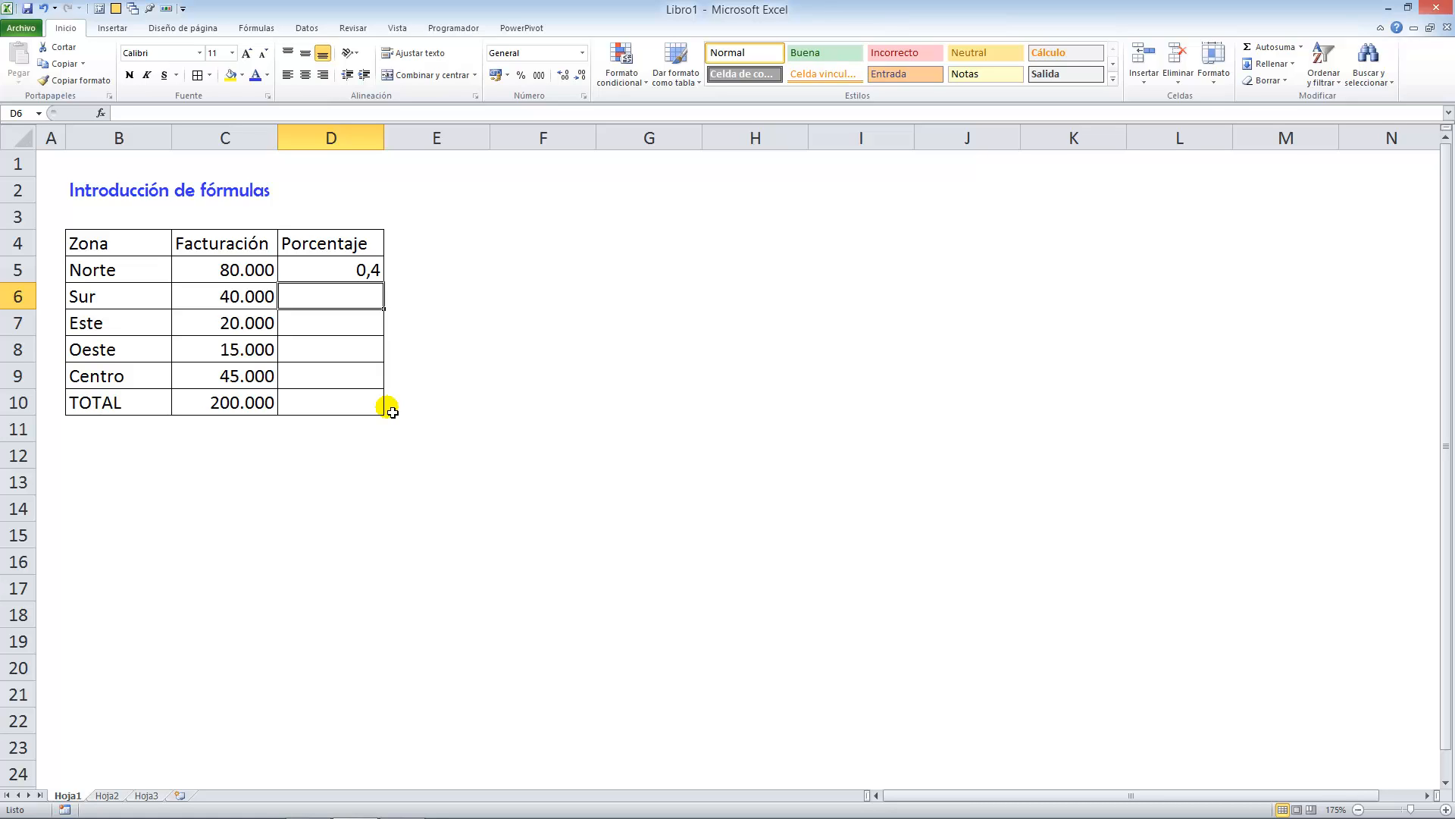
left_click(328, 273)
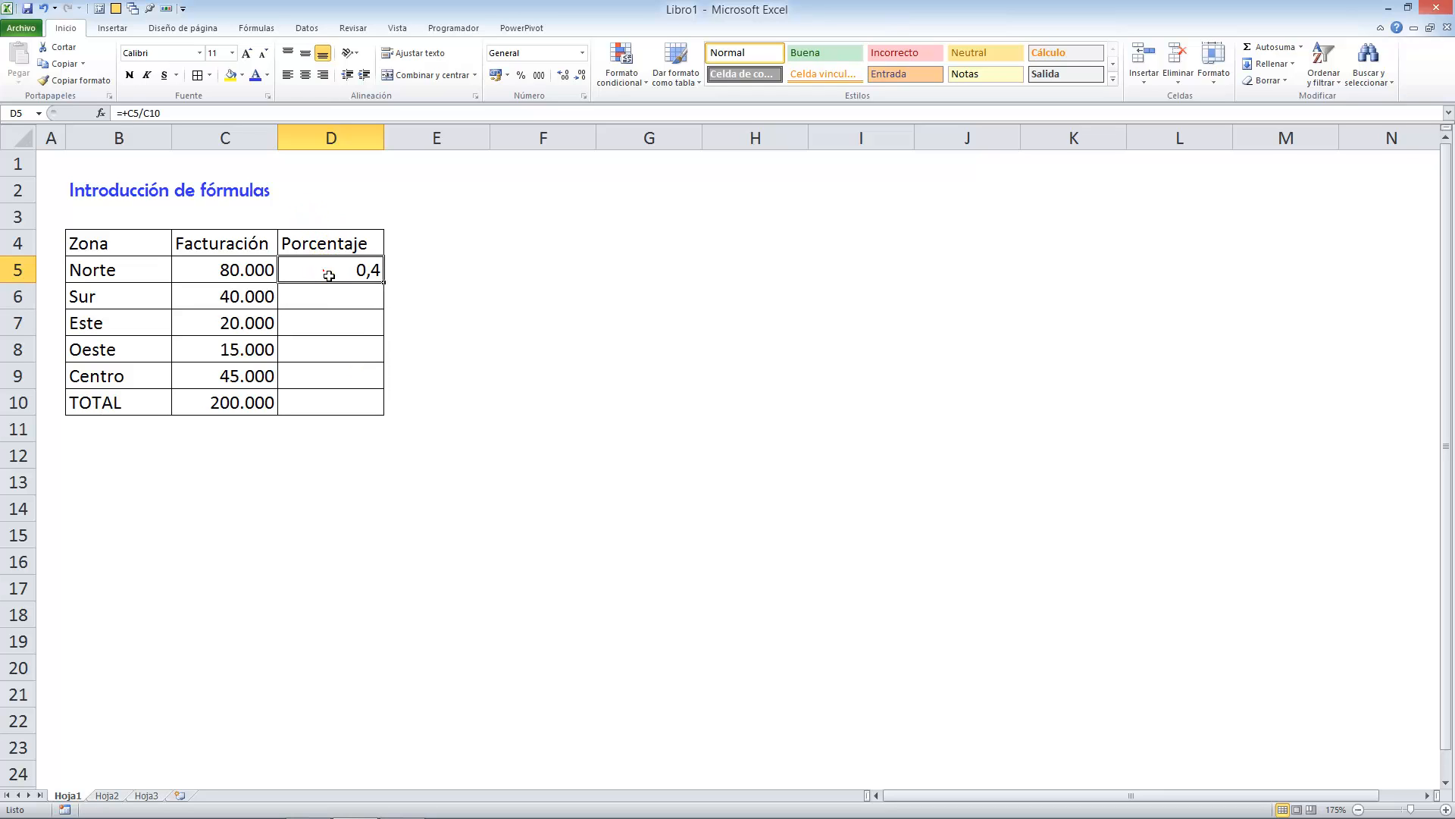
left_click(523, 79)
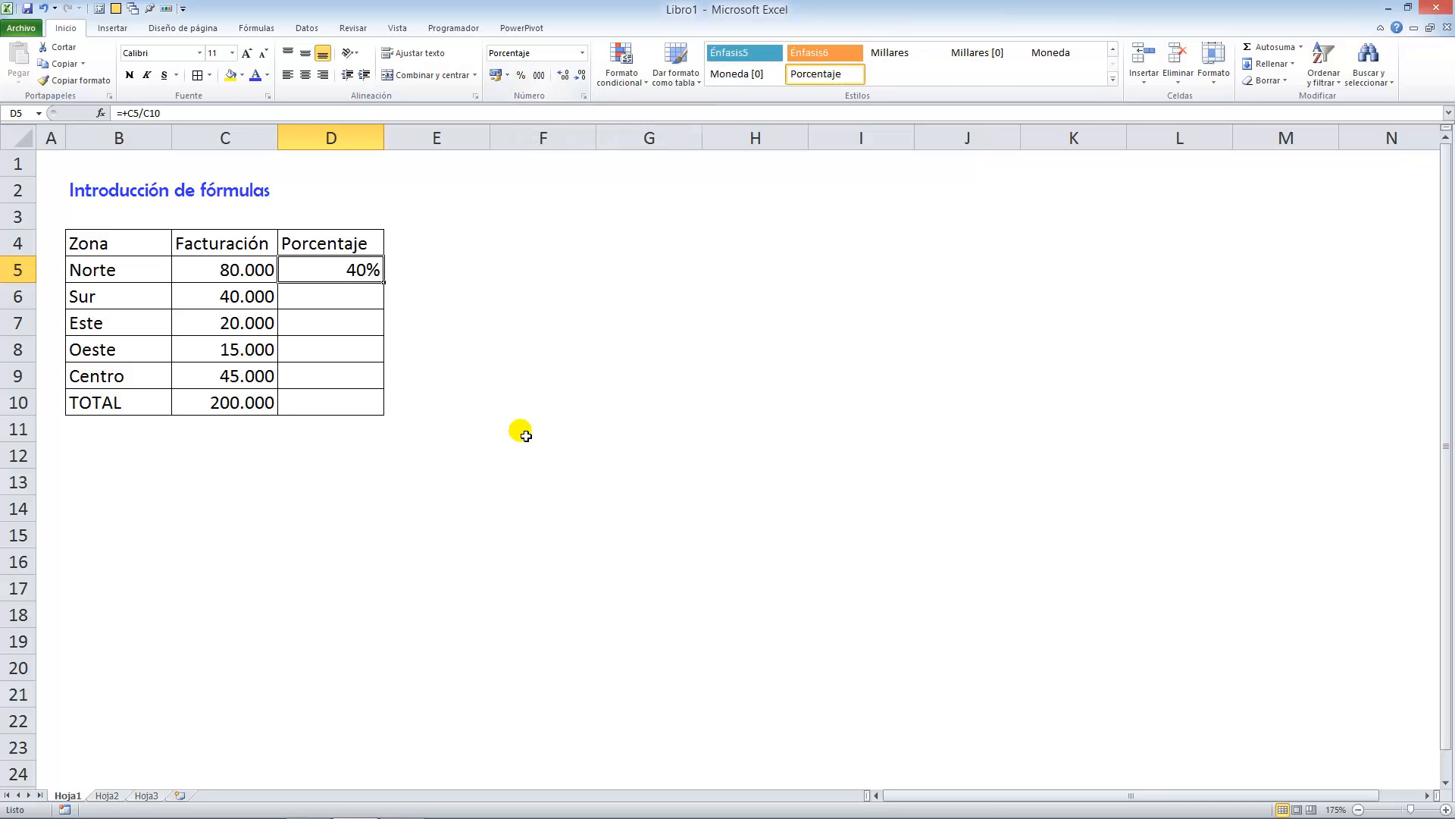
Step: Try copying the D5 percentage formula down to D6, comparing the cell references in both formulas, and undo the copy
double_click(348, 275)
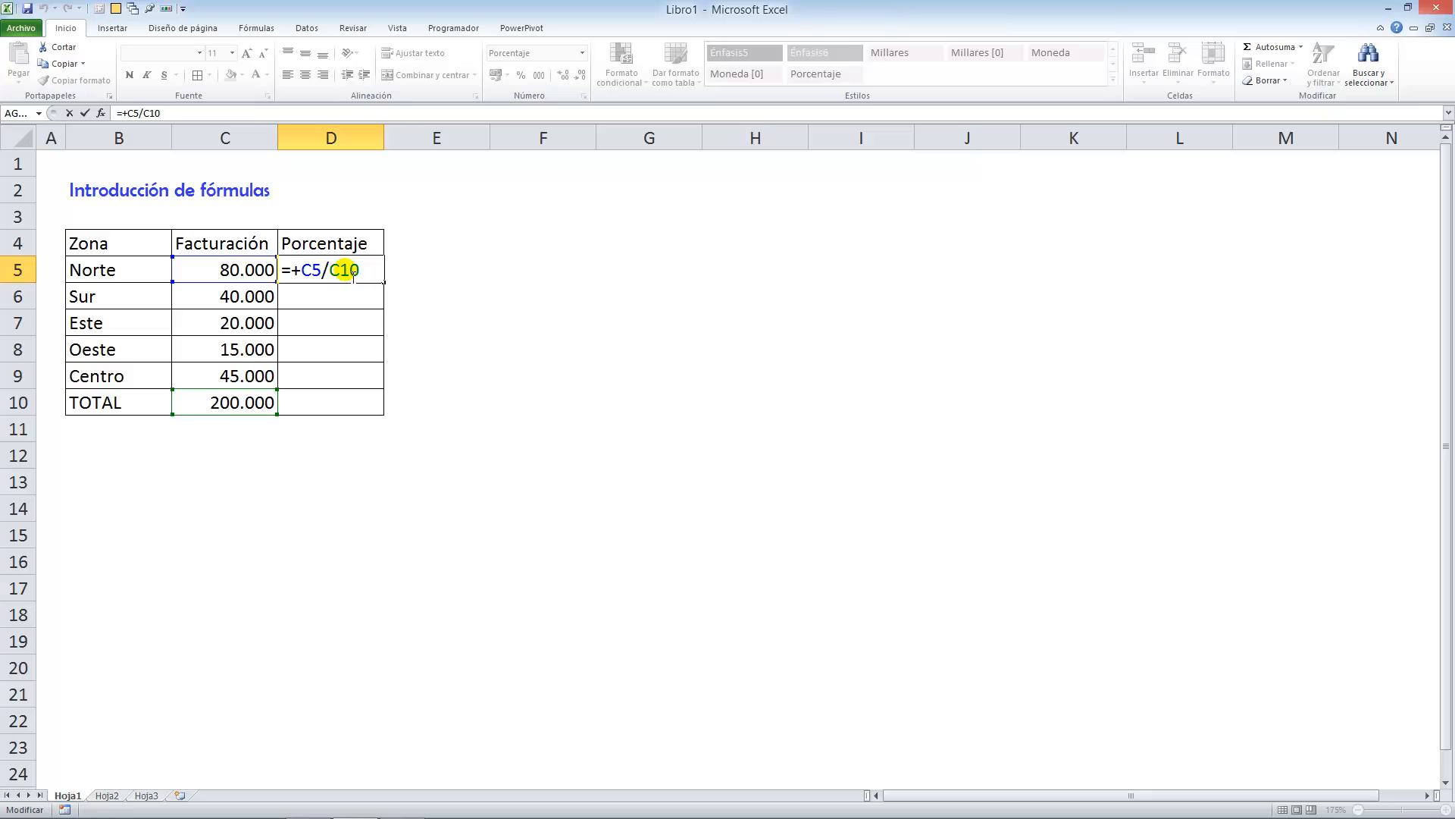
key("ctrl+Return")
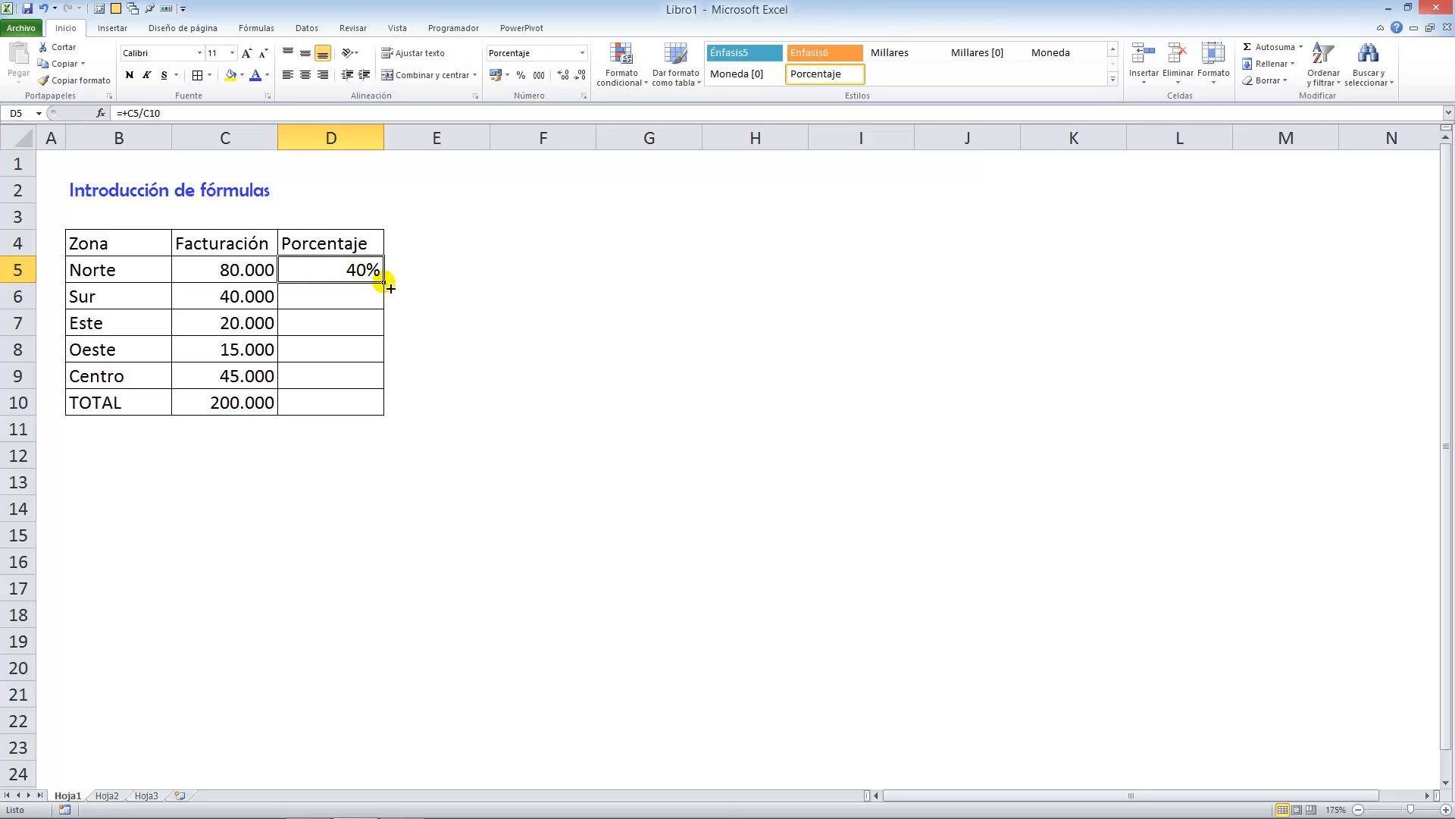
left_click_drag(390, 288, 391, 309)
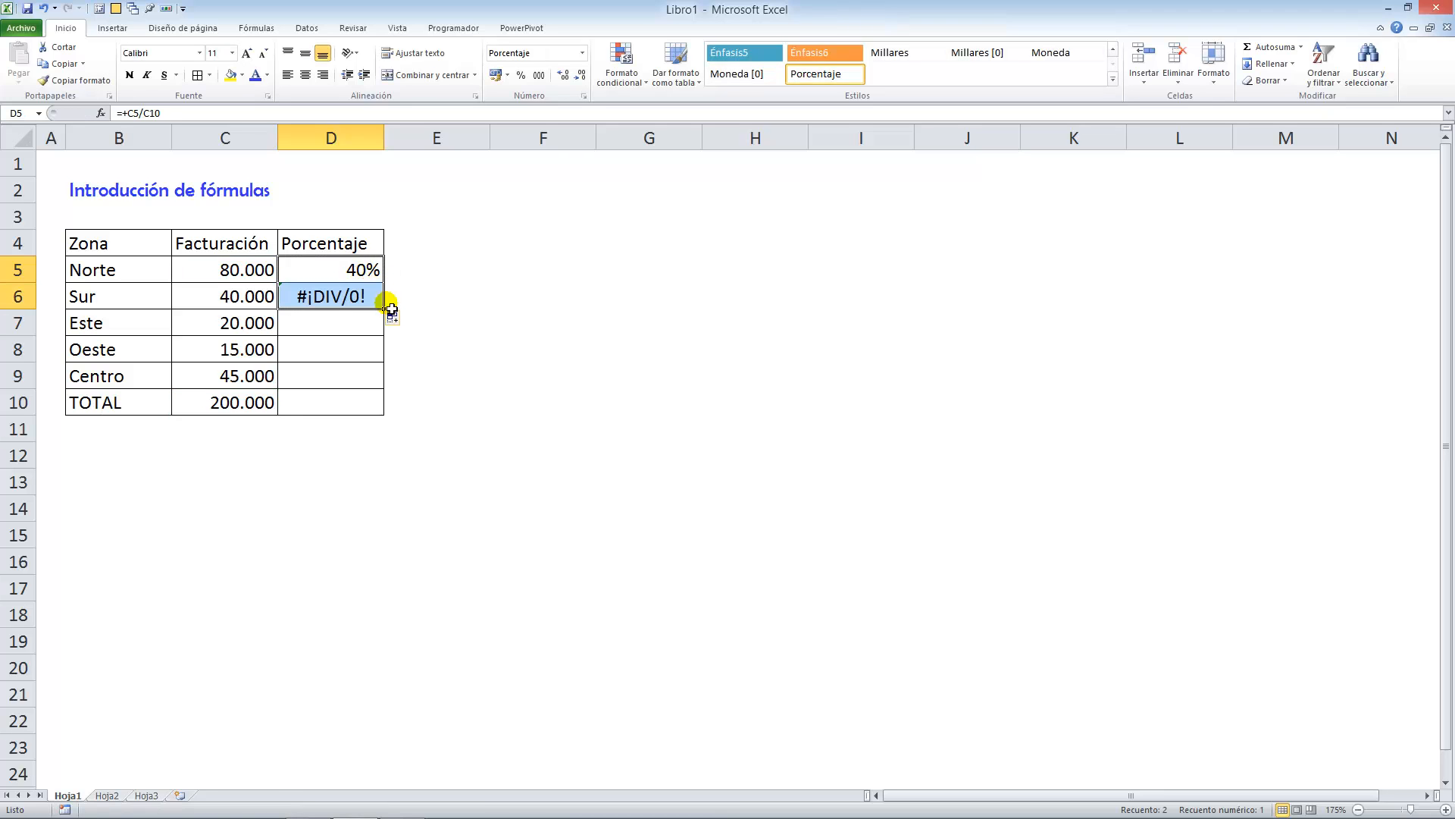
double_click(343, 300)
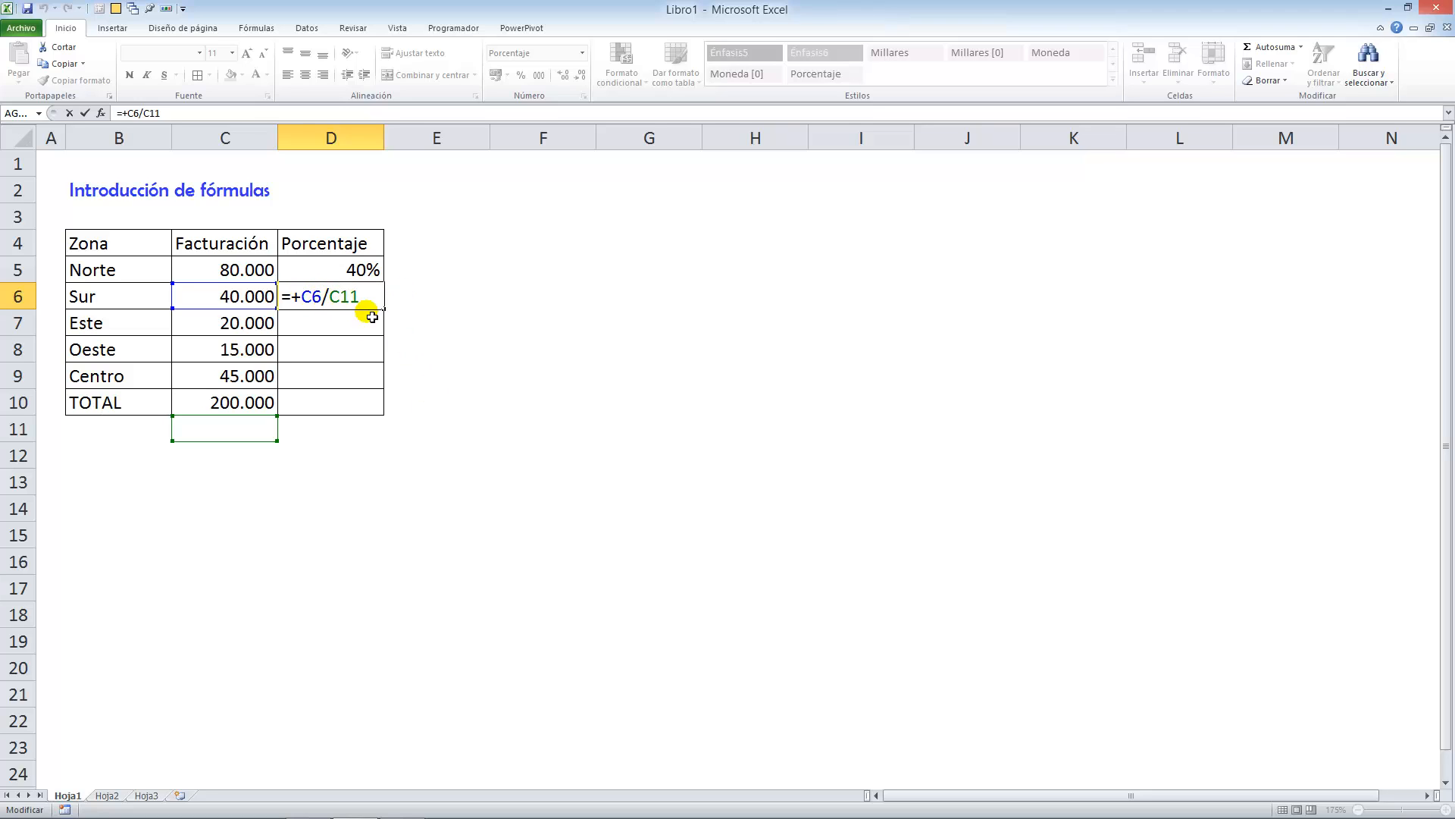
key("ctrl+Return")
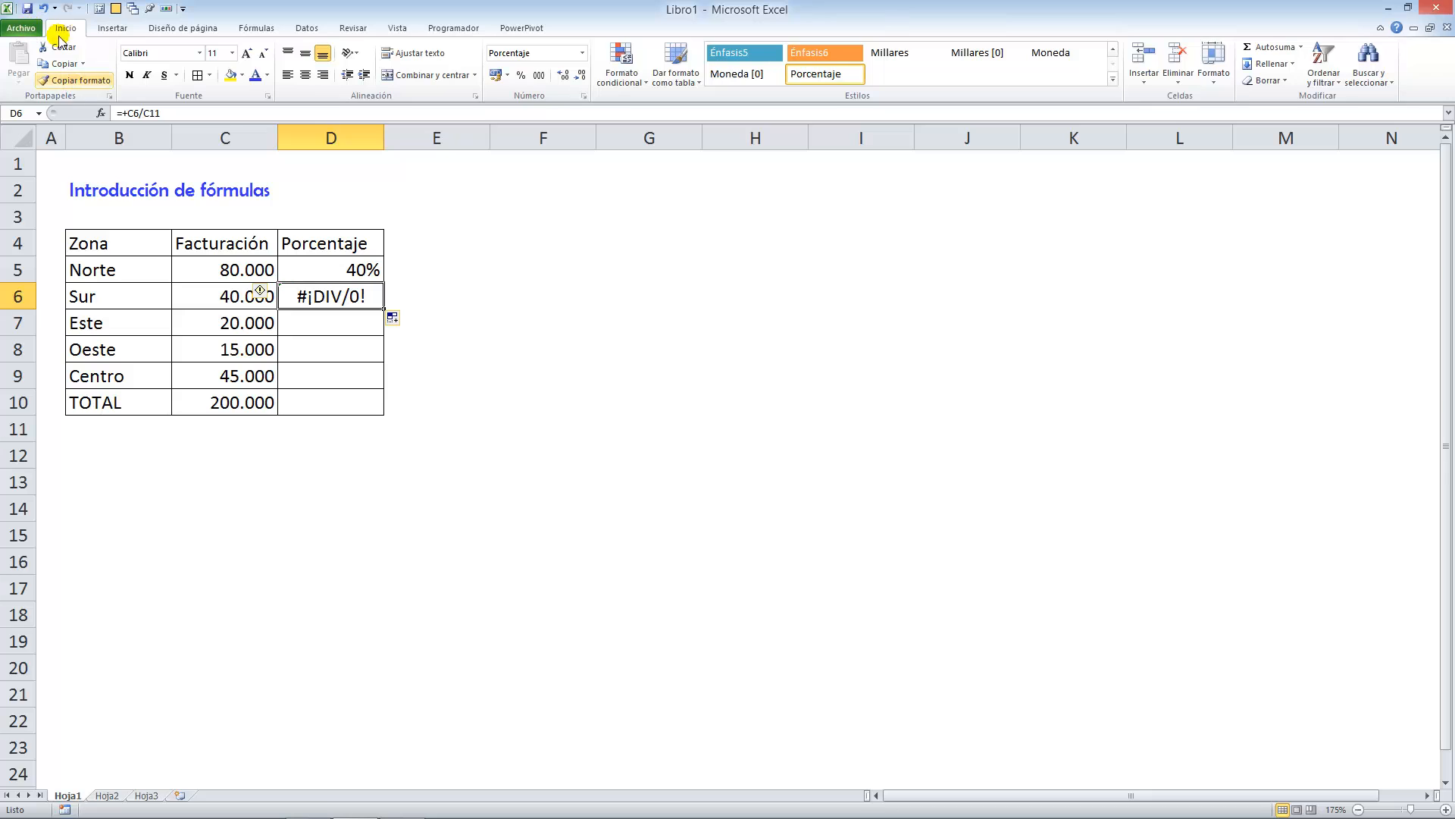
left_click(44, 9)
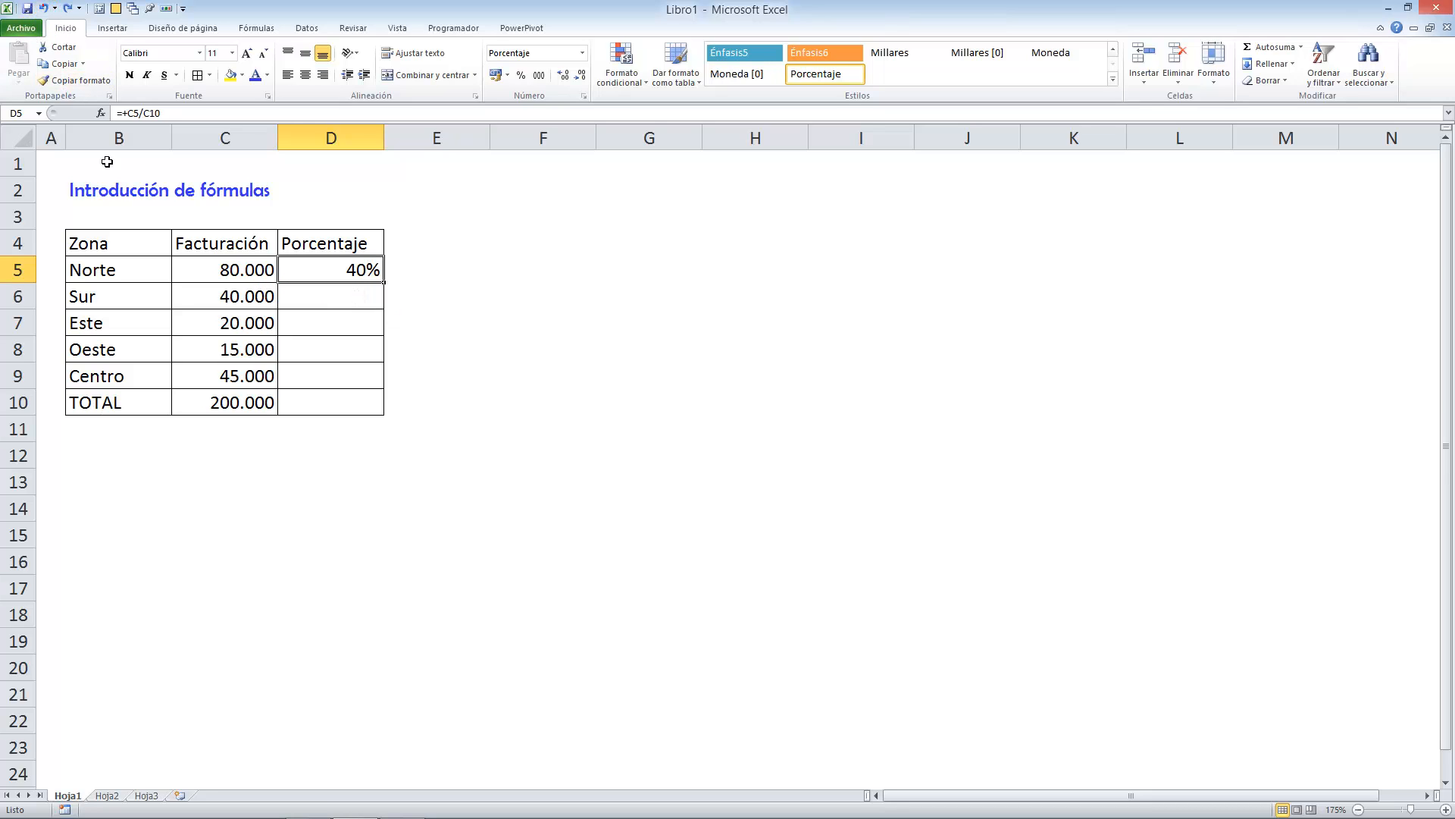
Step: Make the total's reference absolute in the D5 formula so it reads =+C5/$C$10
left_click(354, 279)
double_click(355, 274)
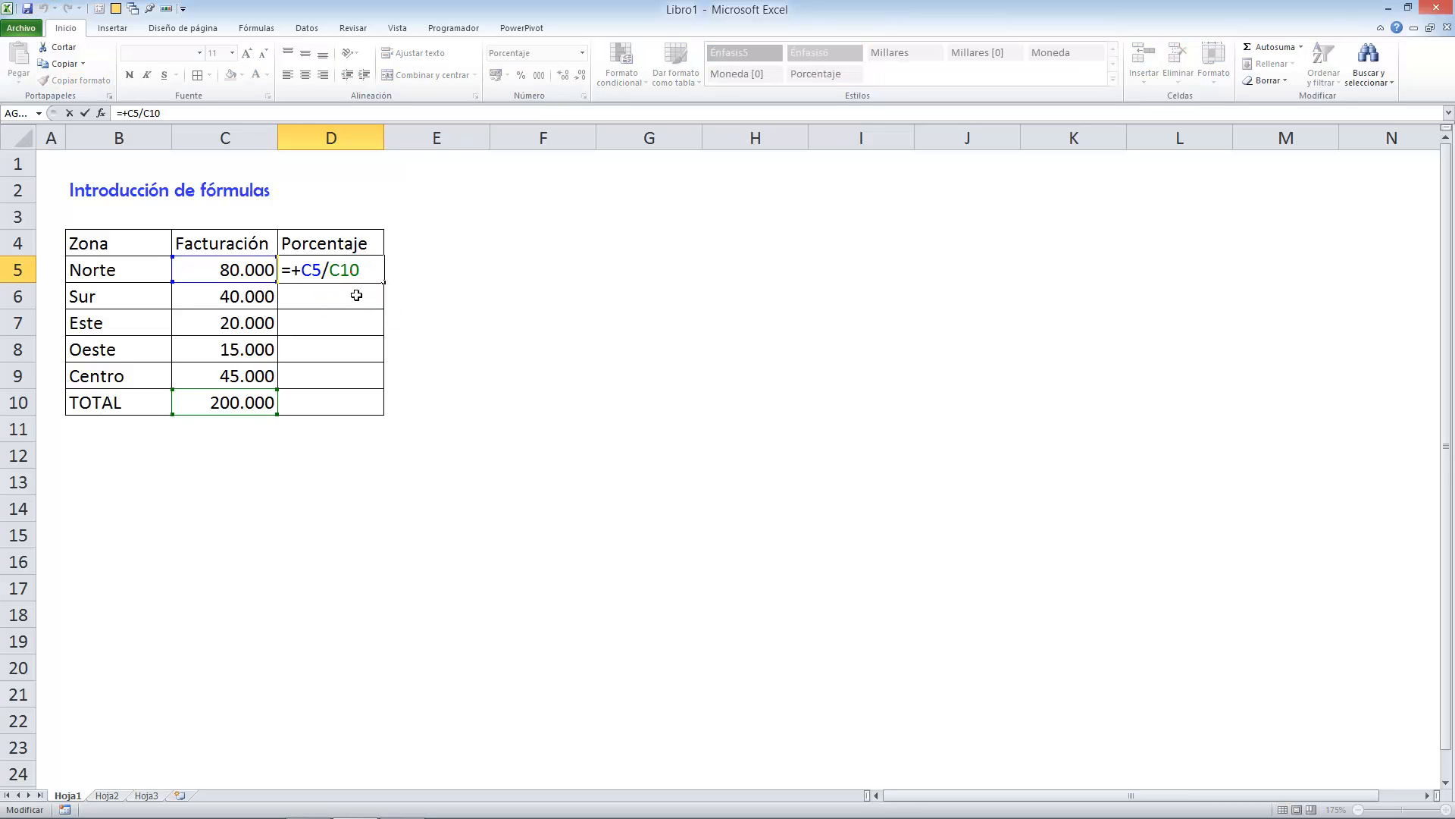
left_click(338, 278)
left_click_drag(338, 278, 352, 281)
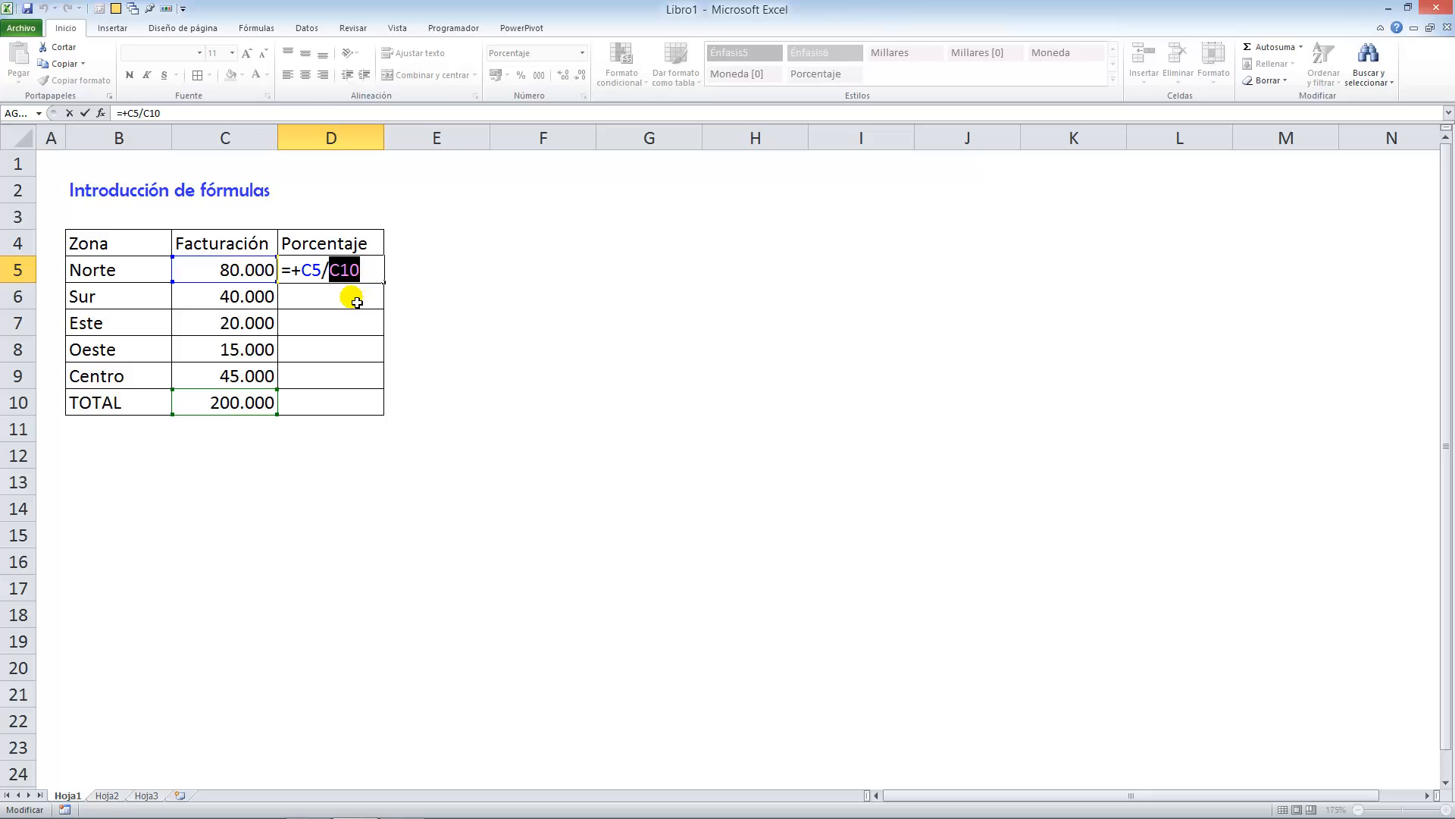
left_click(345, 277)
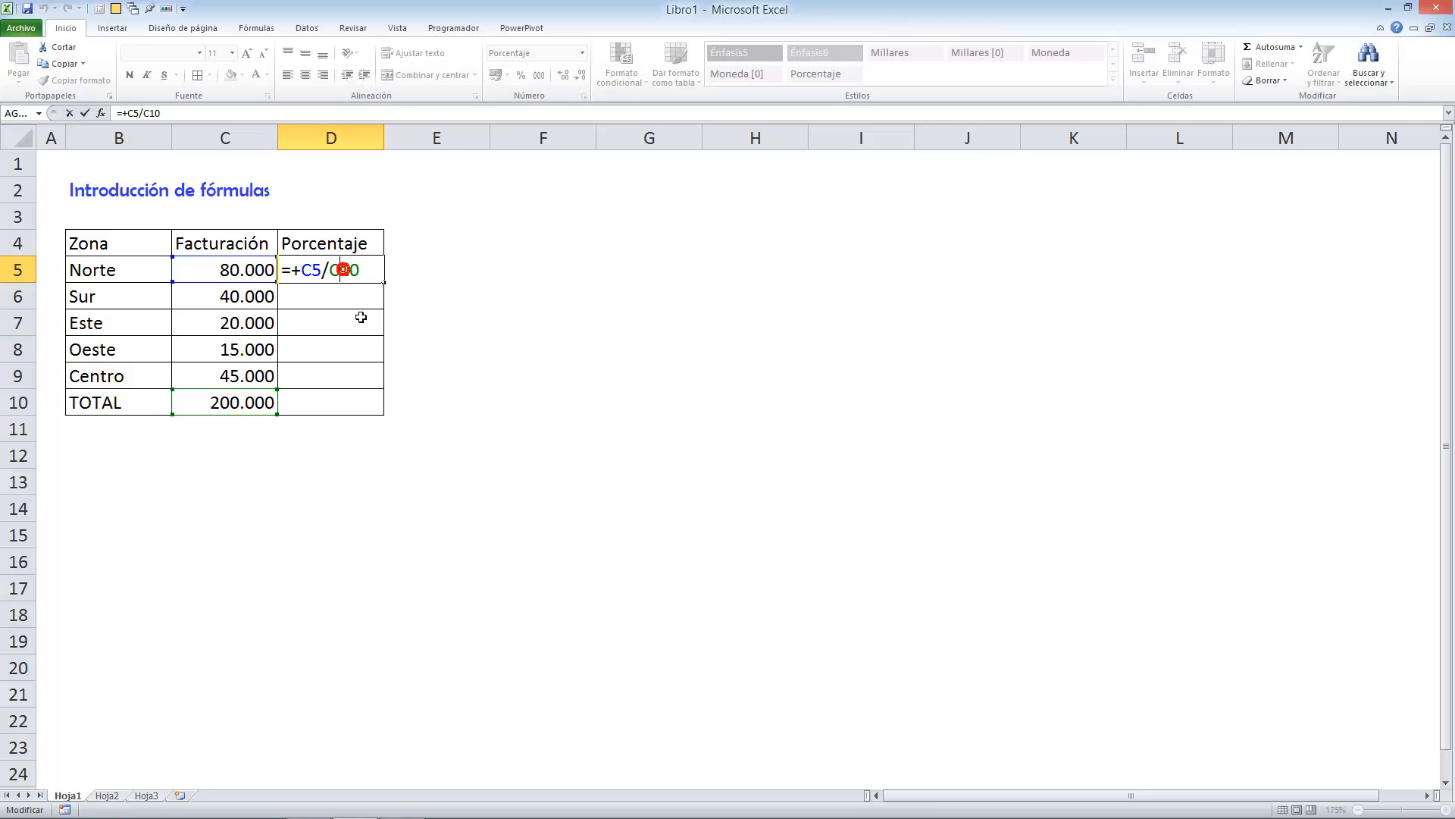
key("F4")
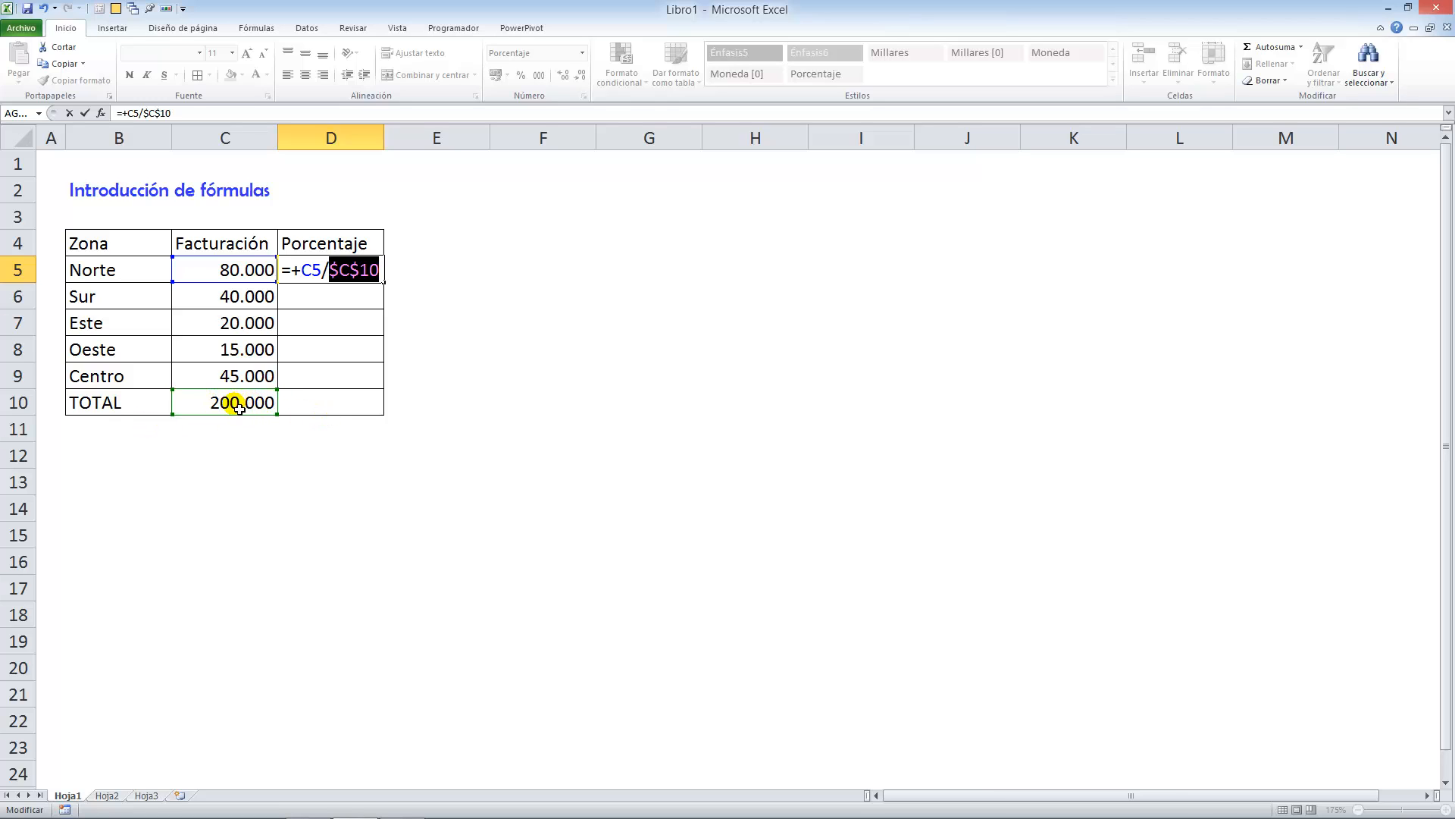
key("Return")
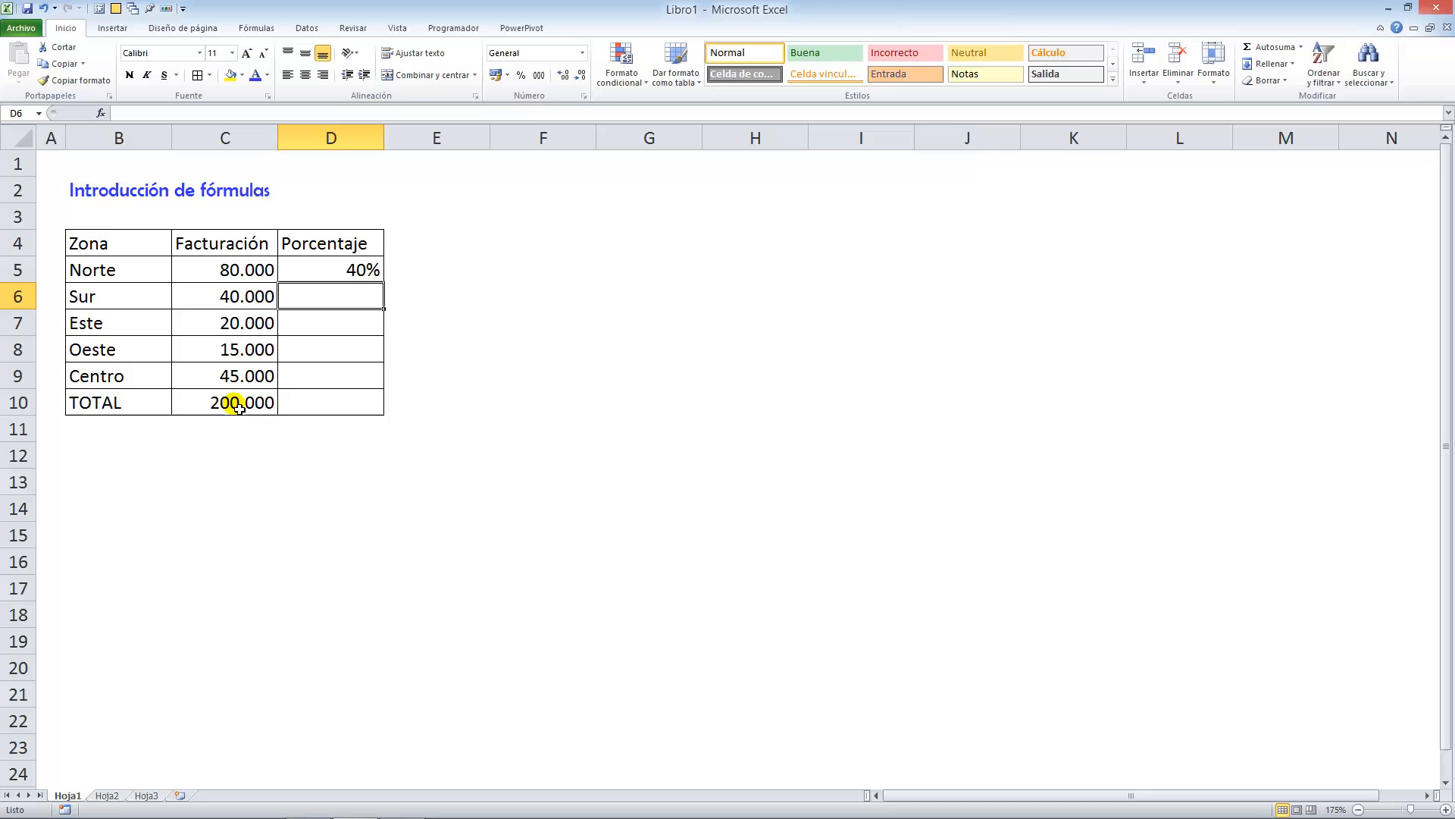
Step: Copy the D5 formula down to D6 for Sur and check the references in the copied formula
left_click(376, 271)
left_click_drag(386, 286, 382, 304)
double_click(362, 301)
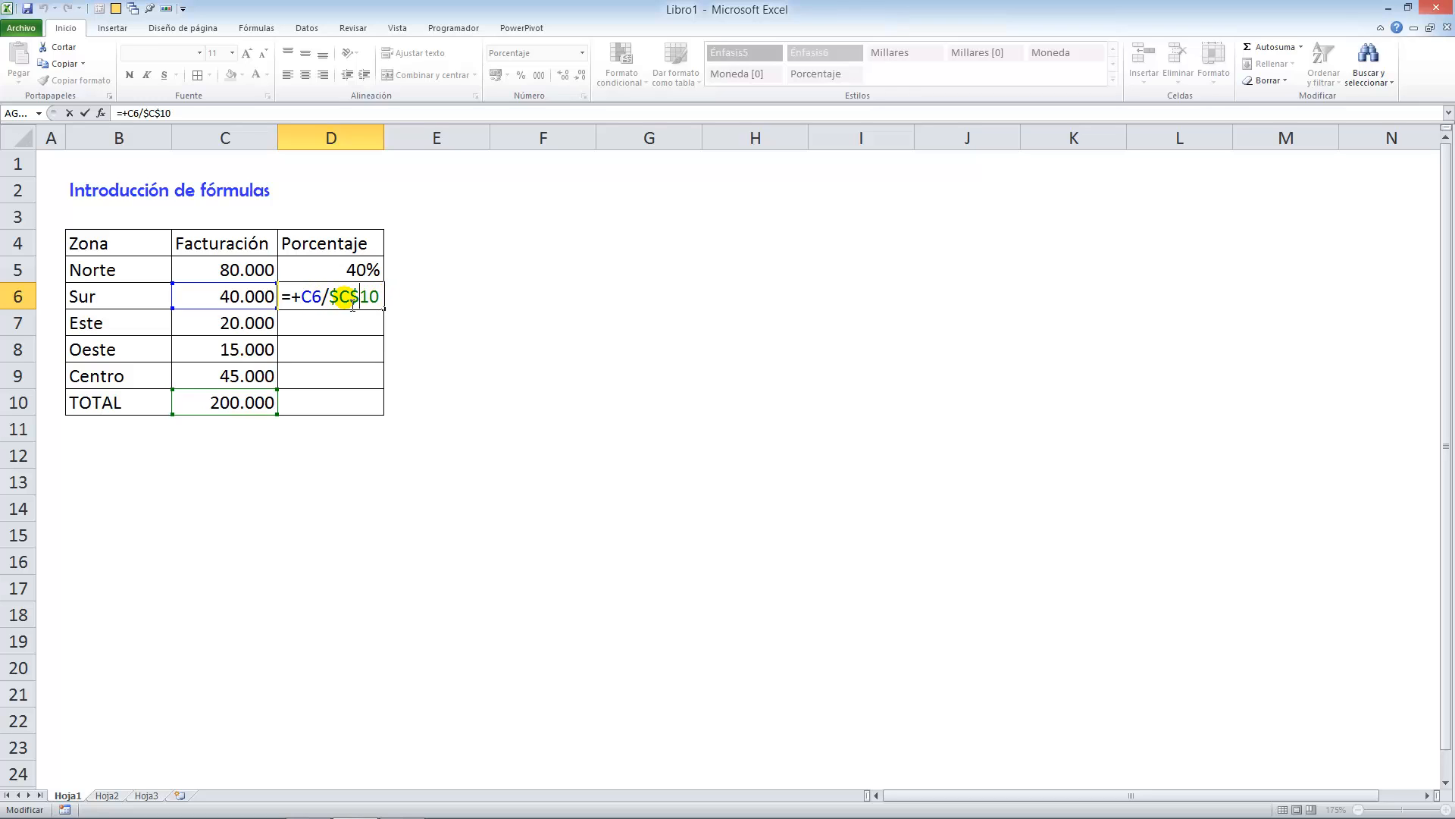
key("ctrl+Return")
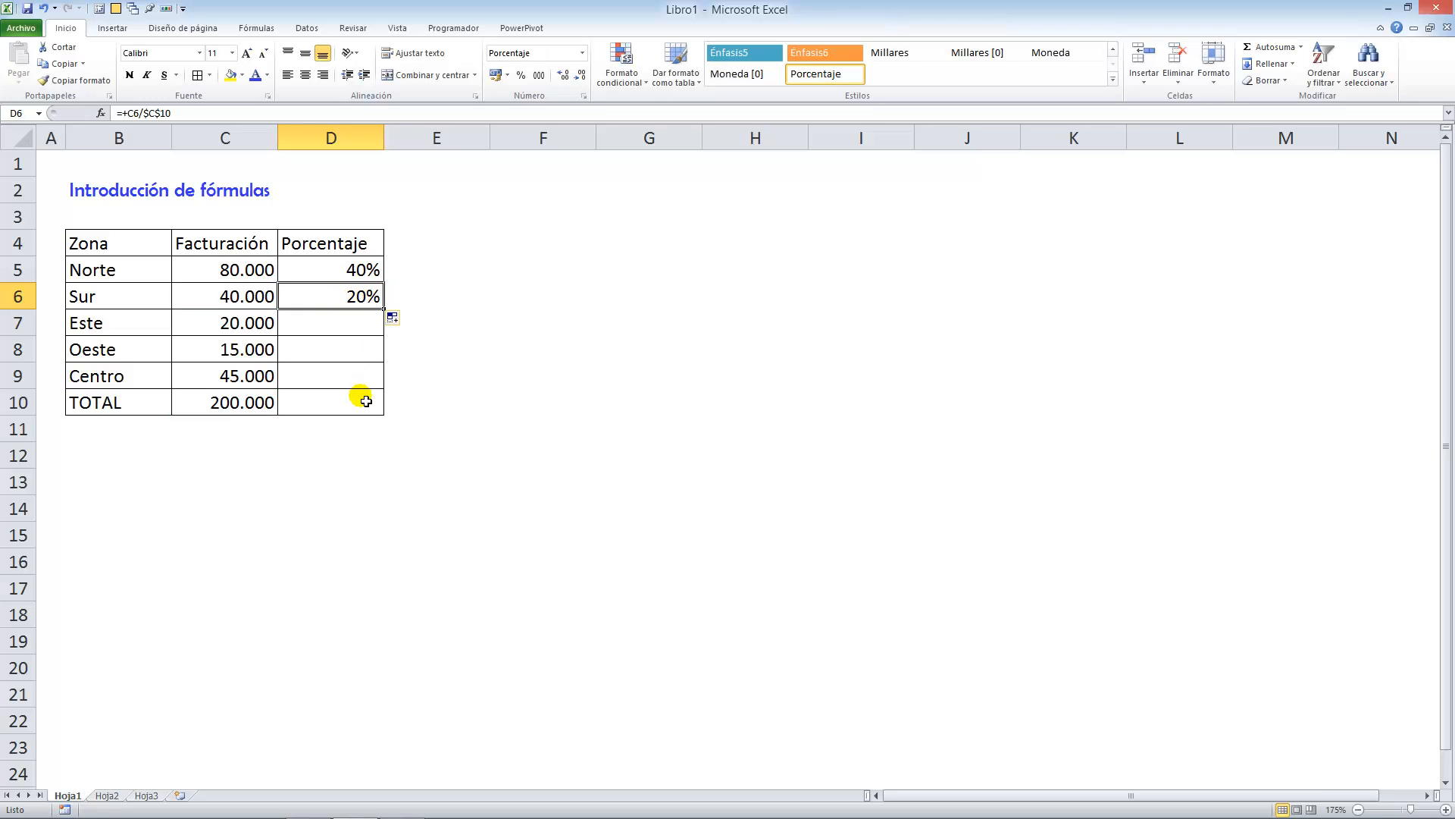
Step: Fill the percentage formula from D6 down through the TOTAL row in D10, and undo the fill
left_click_drag(385, 310, 391, 417)
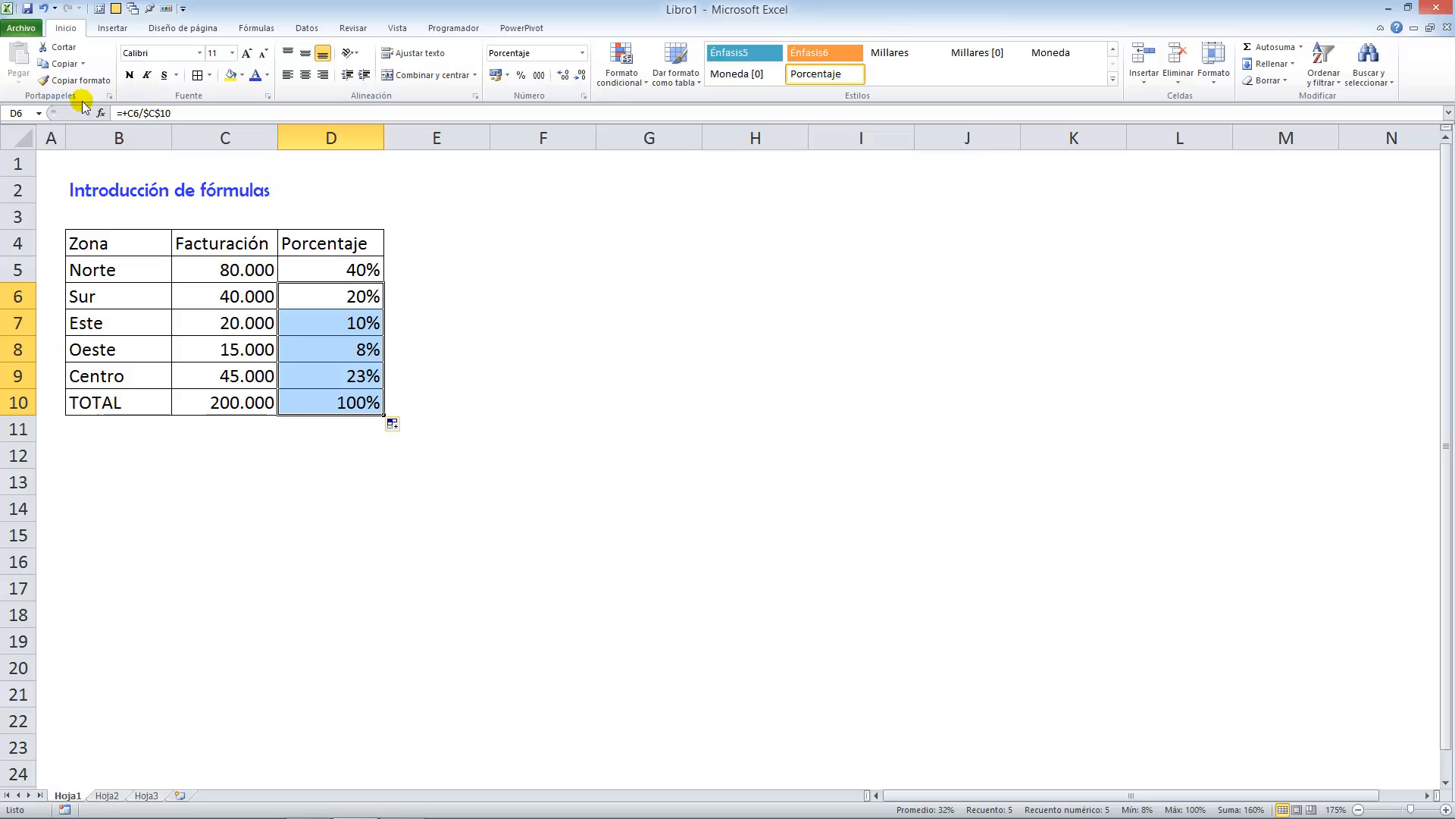
left_click(44, 8)
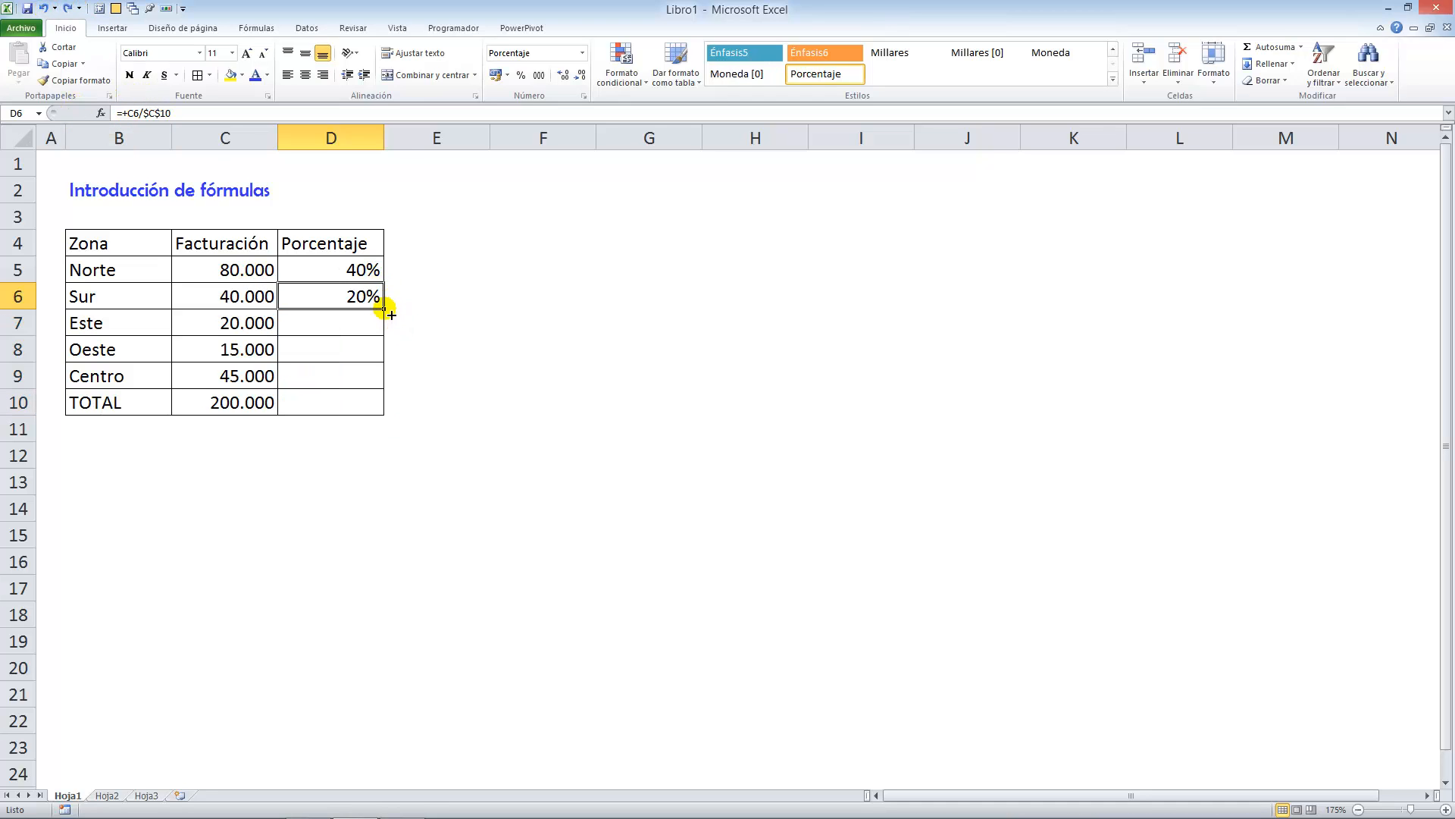
Step: Fill the percentage formula from D6 down to D9, stopping at the Centro row
left_click_drag(384, 309, 387, 390)
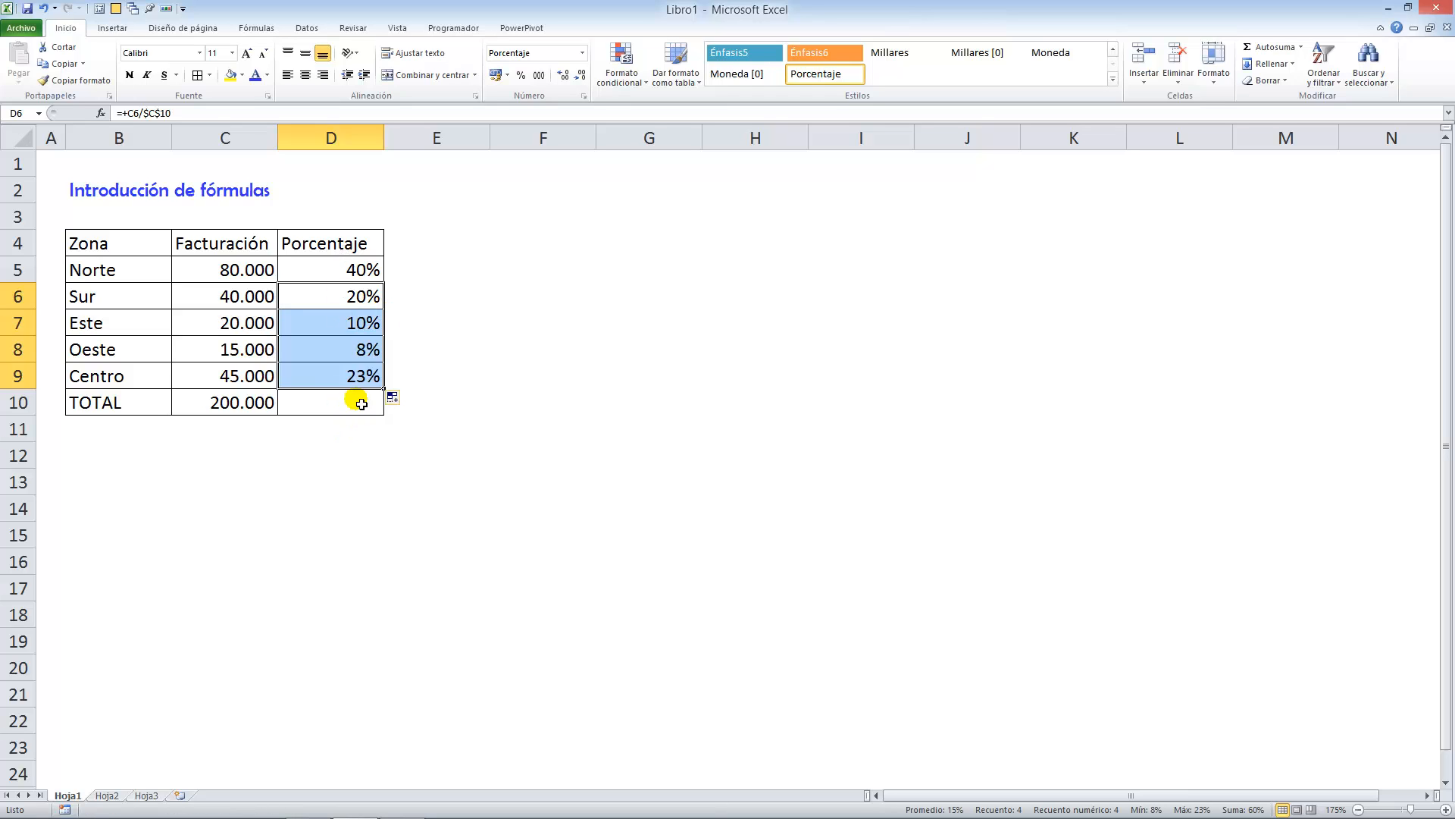
Step: Fill the percentage formula from D9 down into the TOTAL row in D10, and return to cell A1
left_click(326, 402)
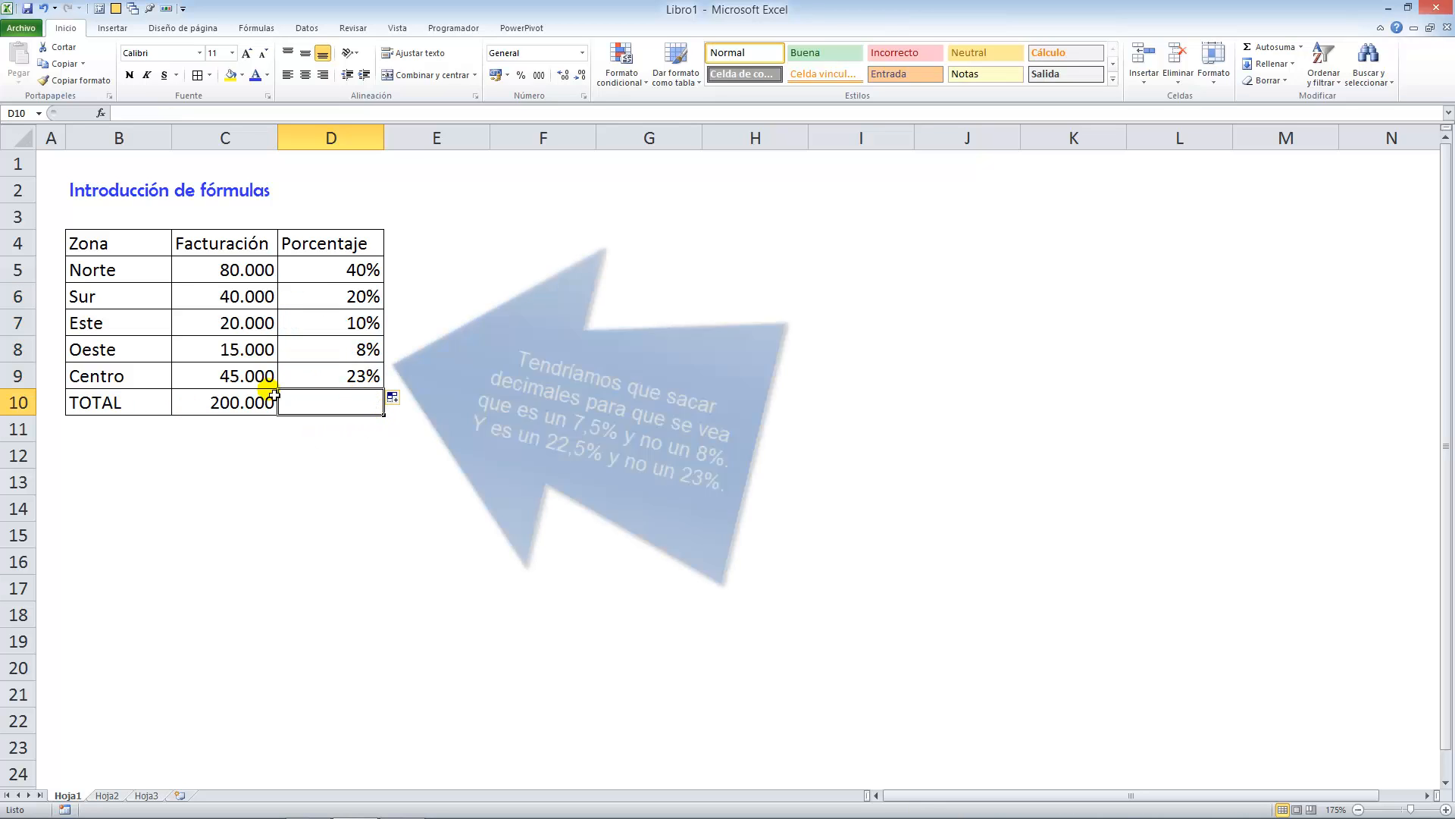
left_click(372, 381)
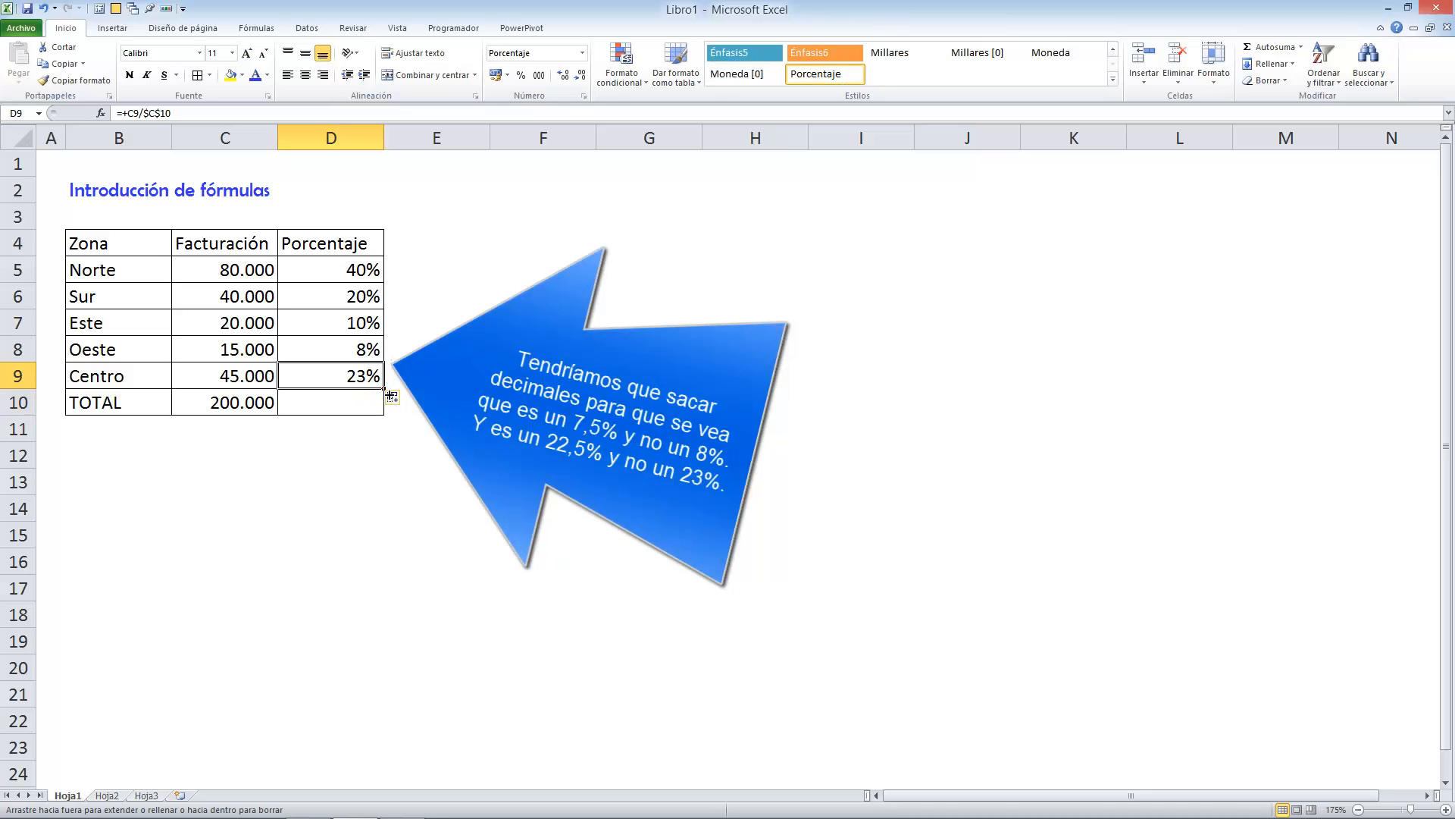
left_click_drag(391, 395, 387, 404)
left_click(353, 403)
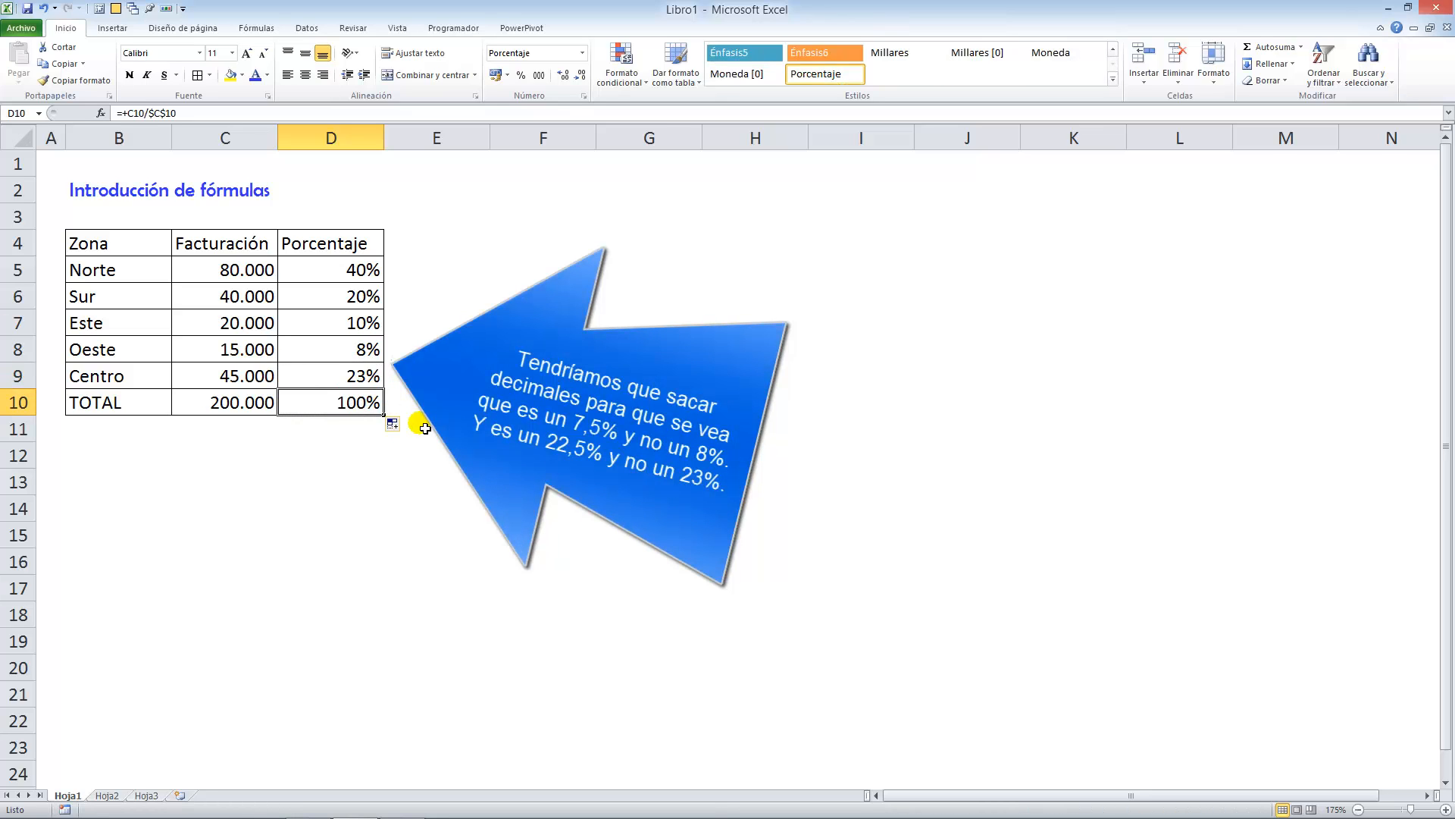
left_click(347, 297)
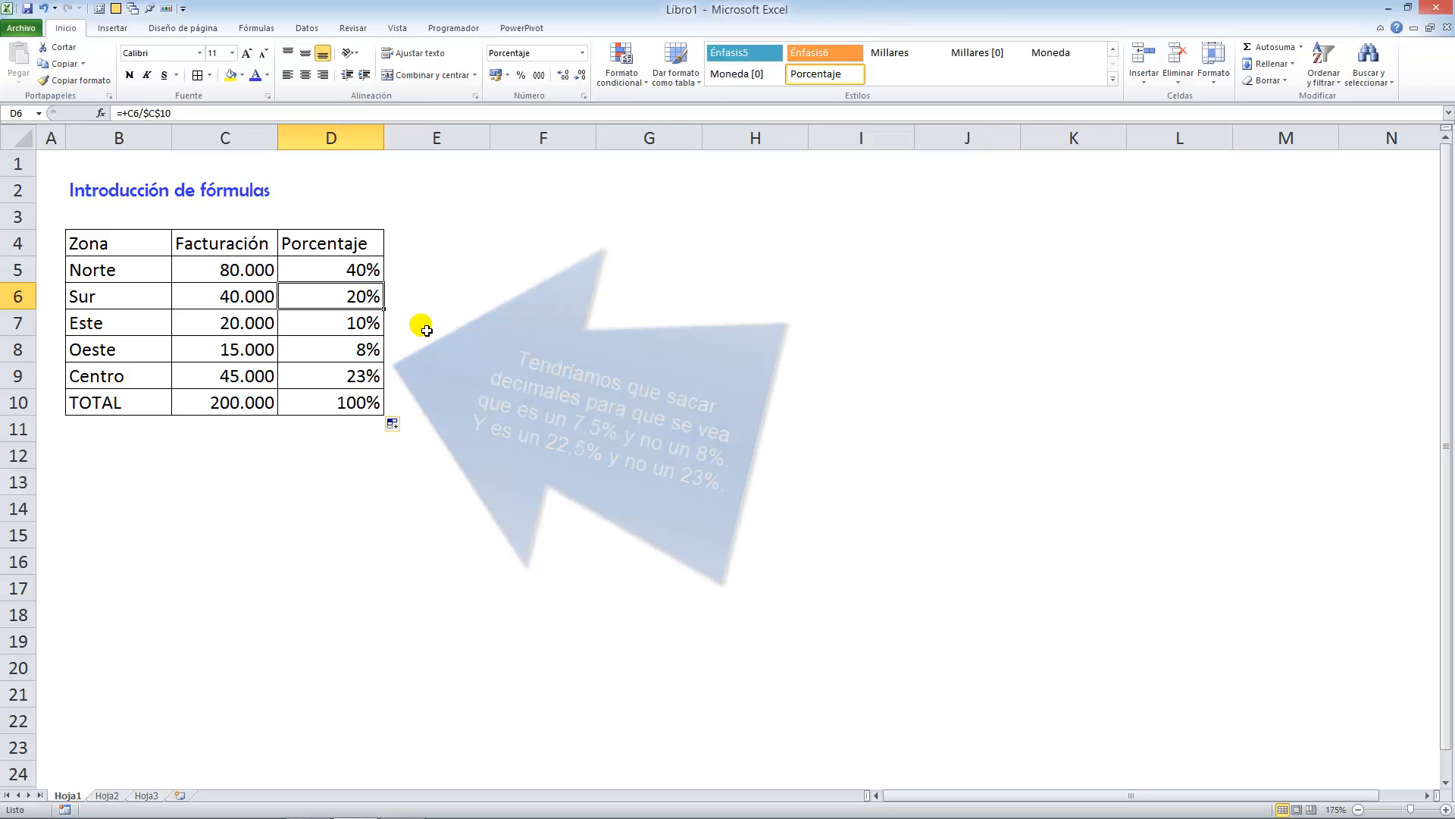
key("ctrl+Home")
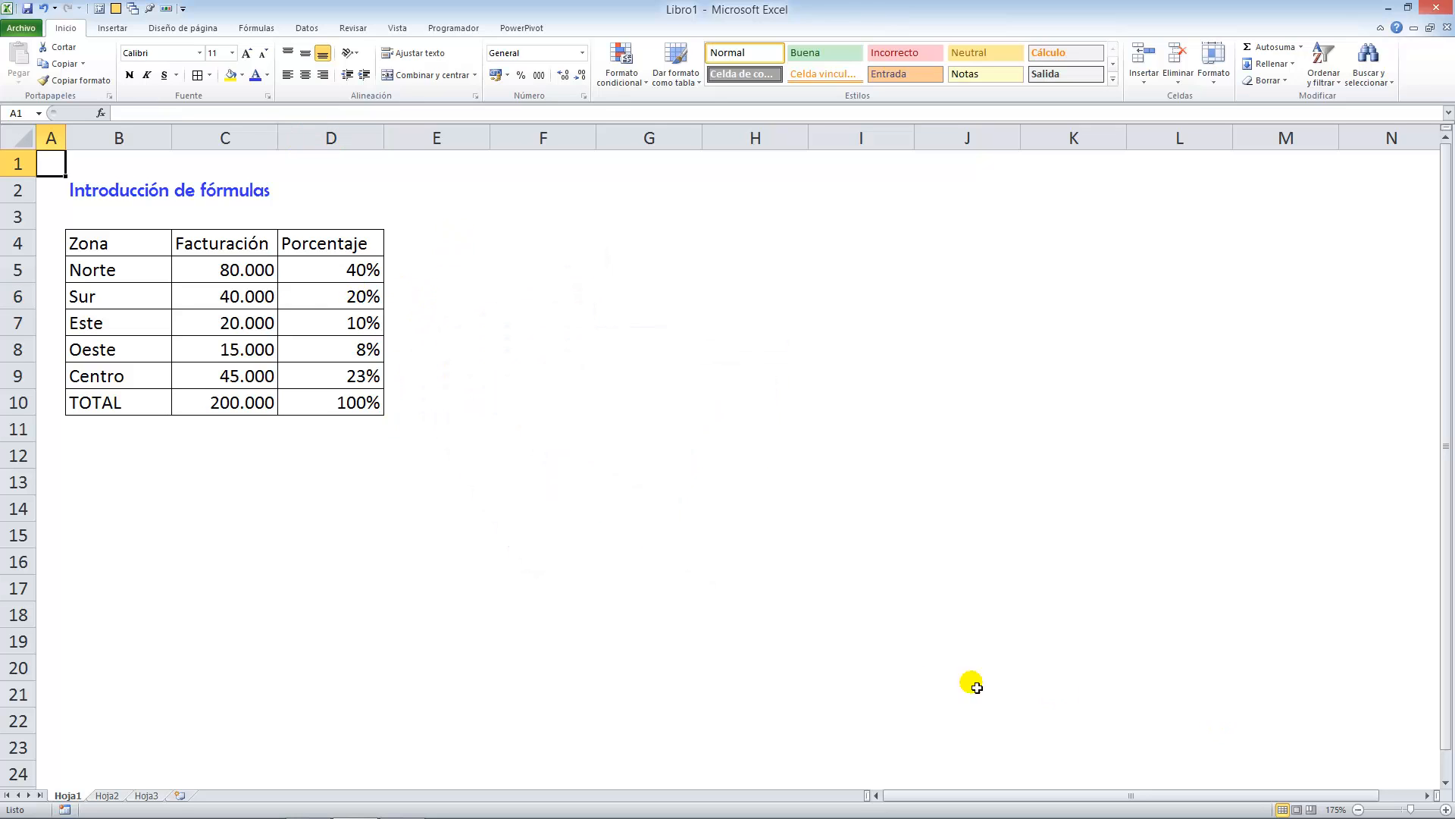
Step: On sheet Hoja2, start a PAGO formula in the mensualidad cell C7 with C6/12 as the rate
left_click(102, 795)
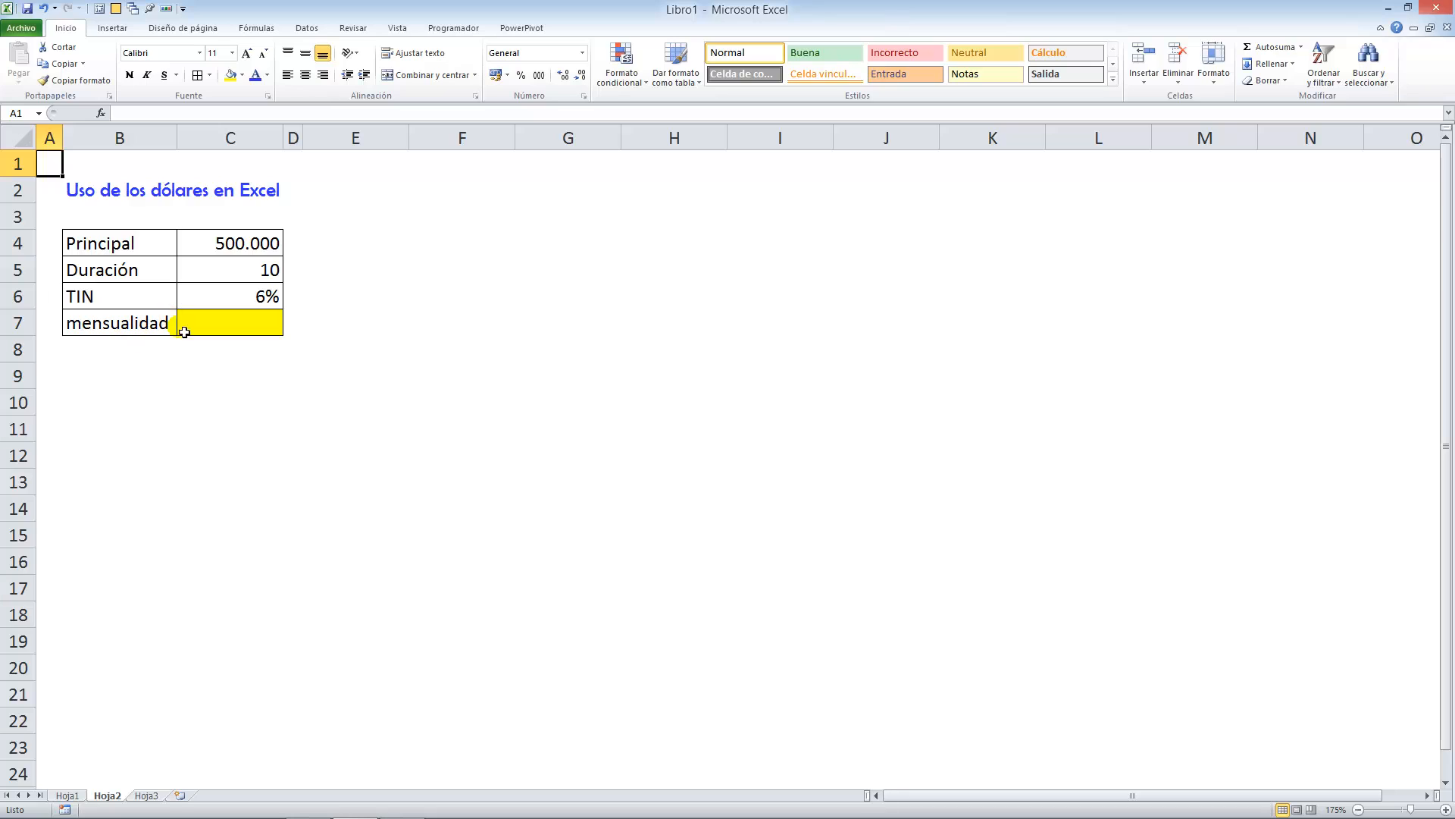
left_click(228, 324)
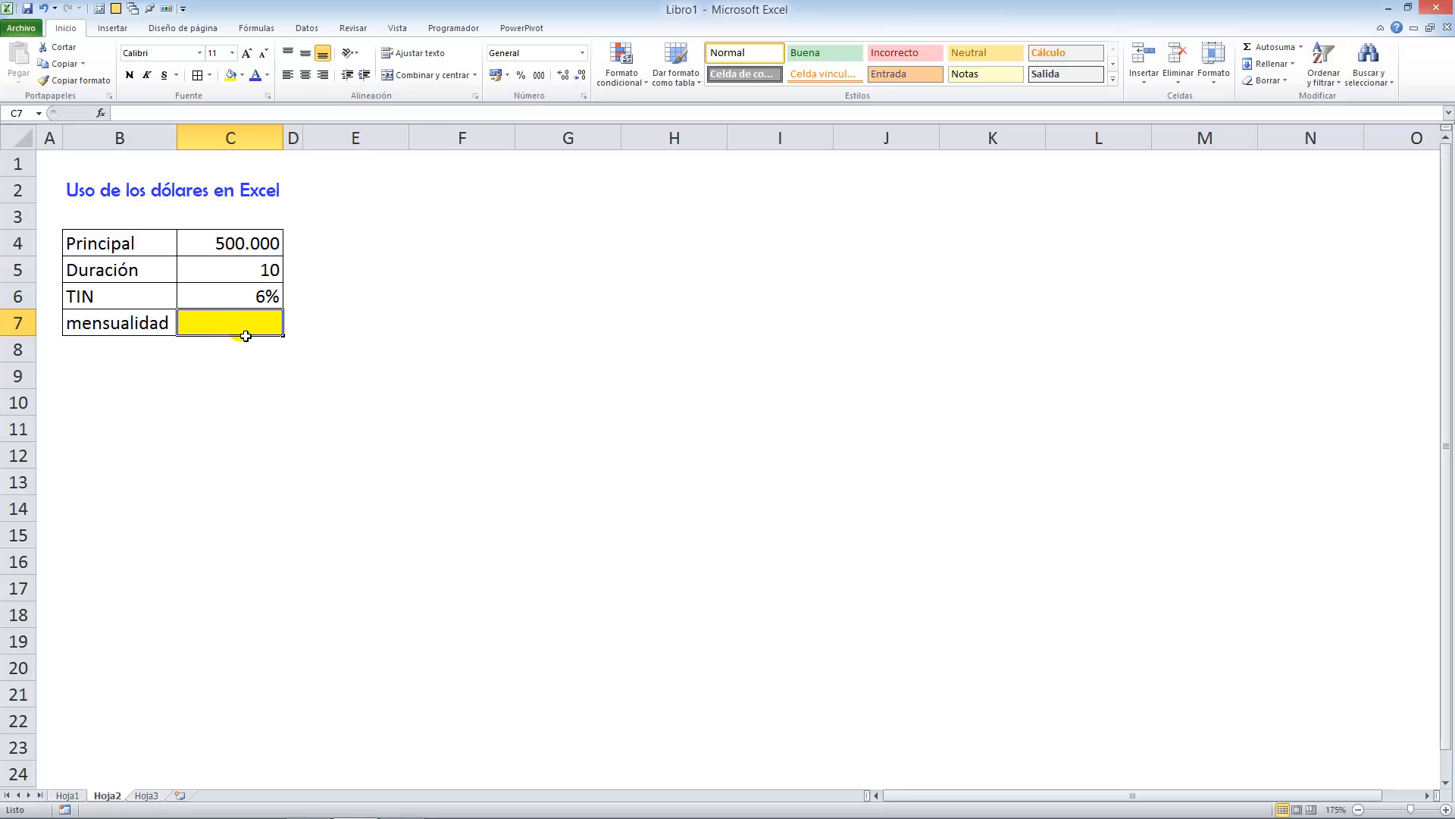
type("=")
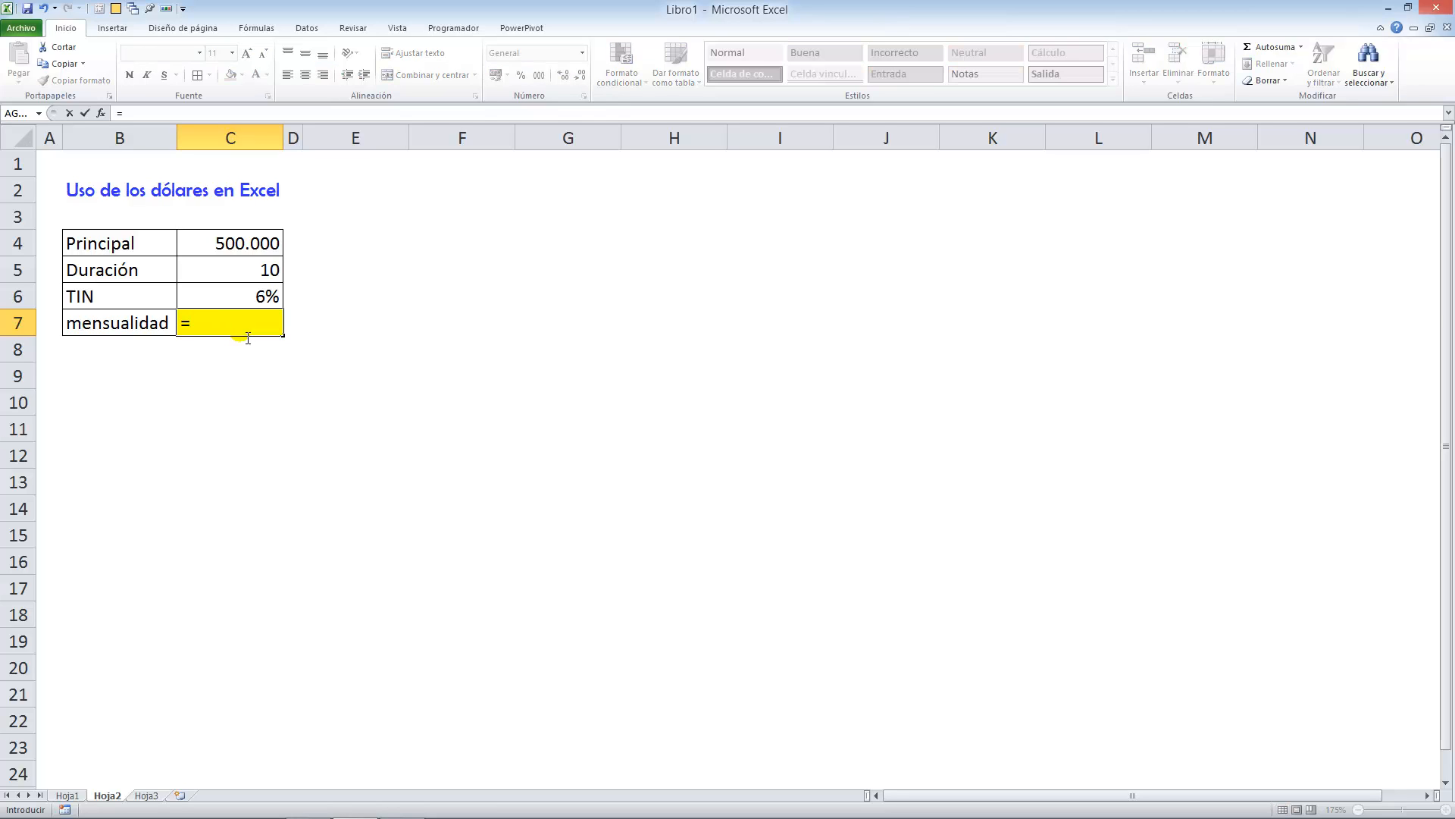
type("pago")
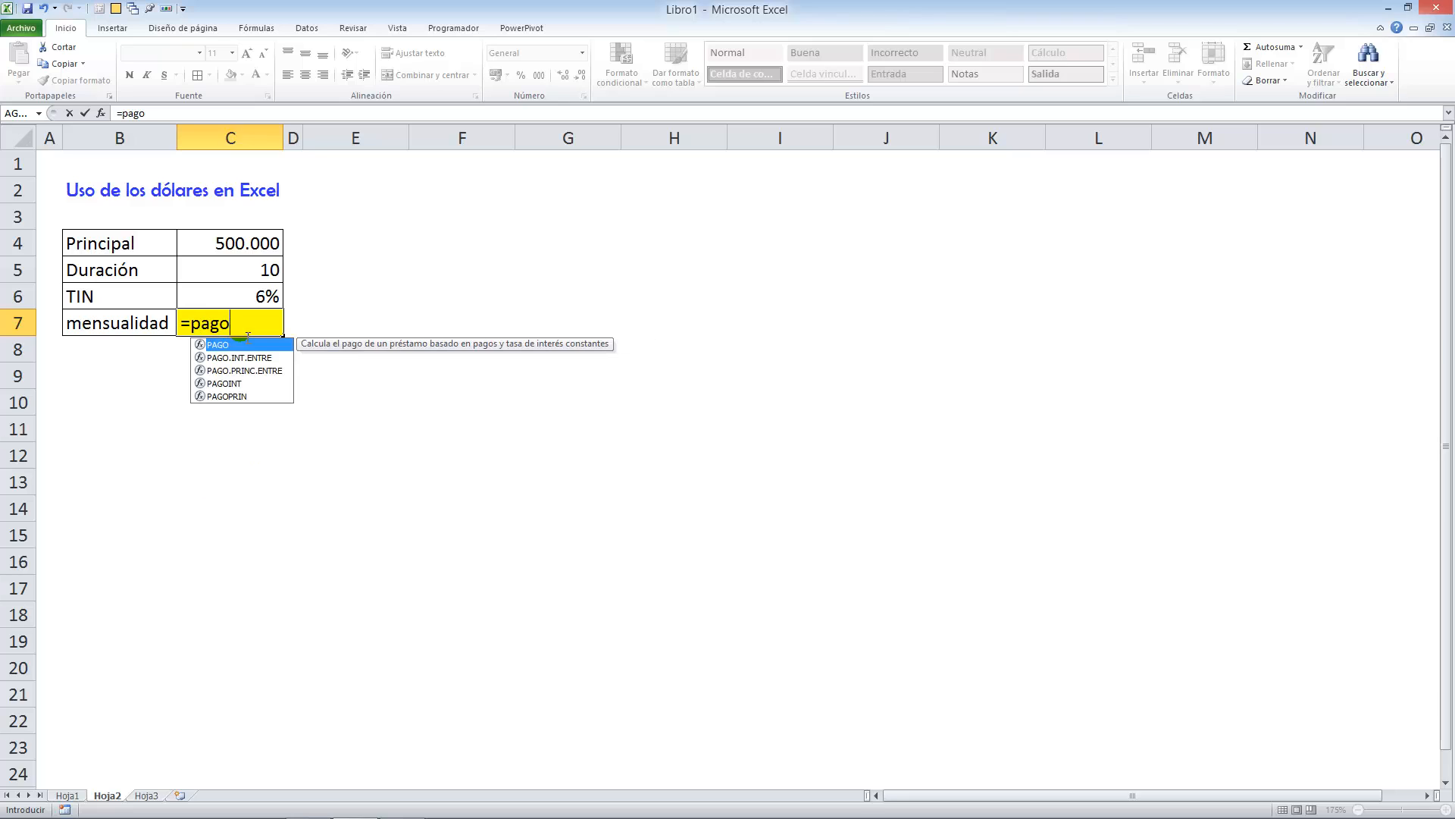
type("(")
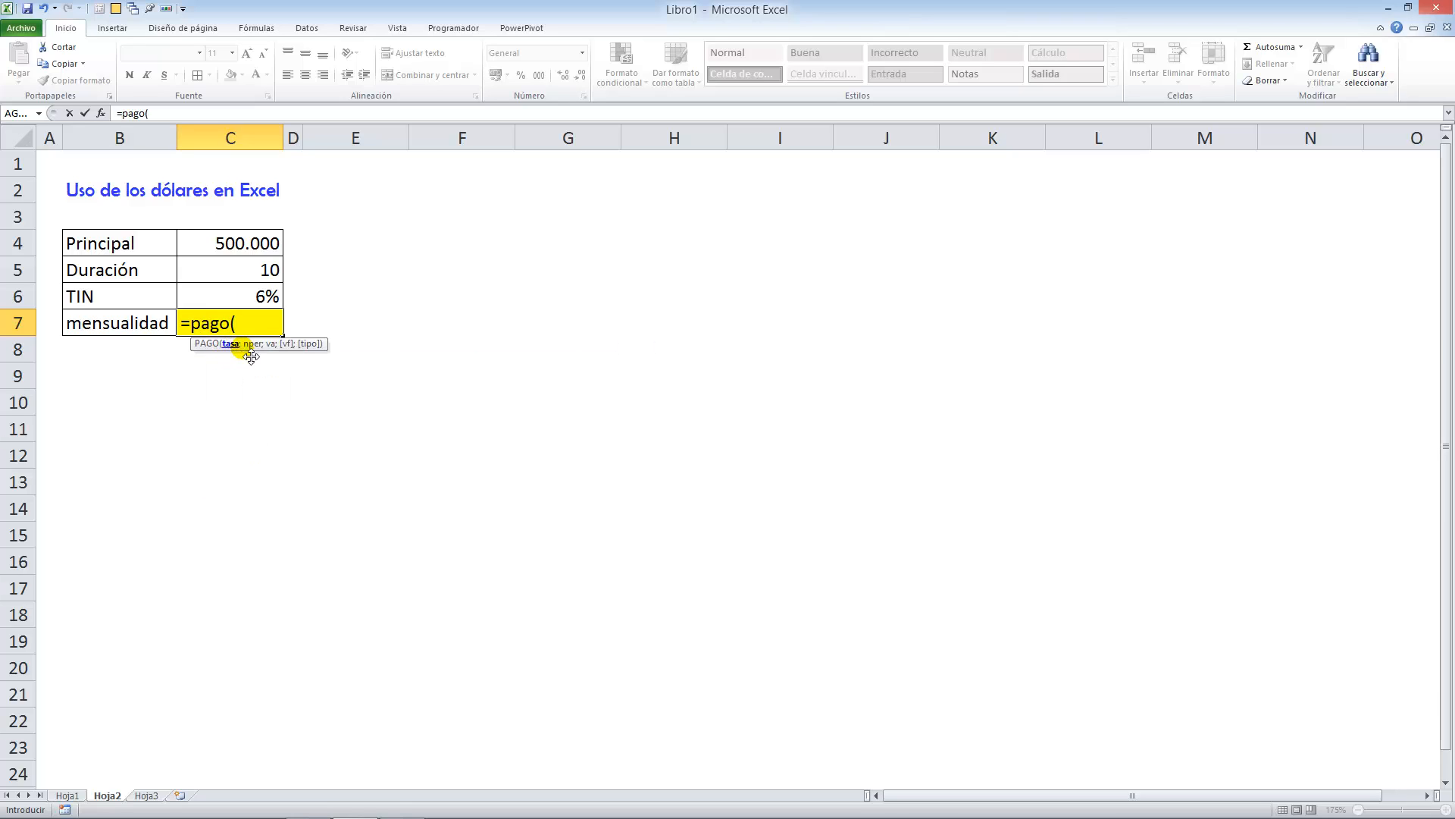
left_click(255, 297)
type("/")
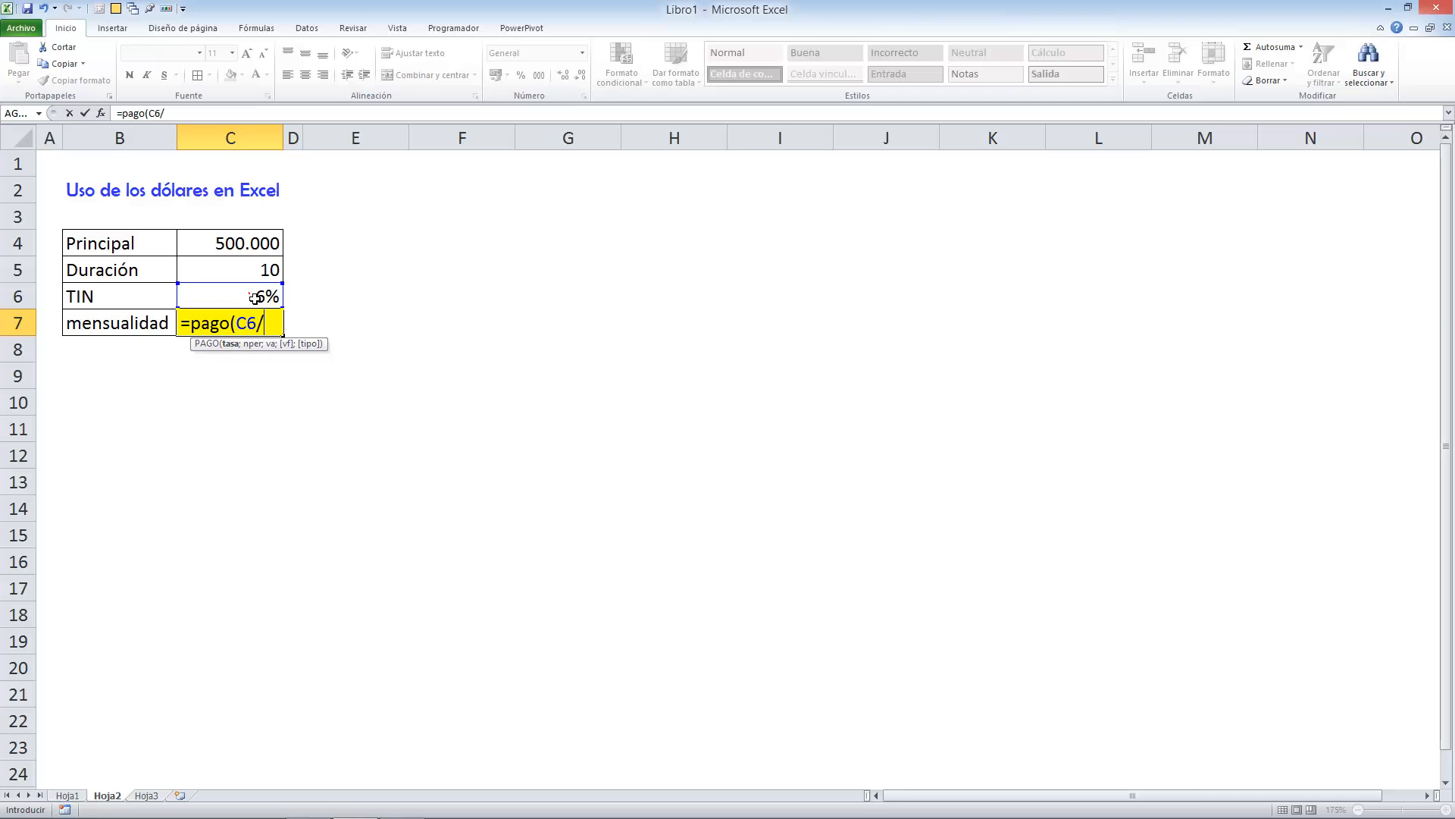
type("12")
type(";")
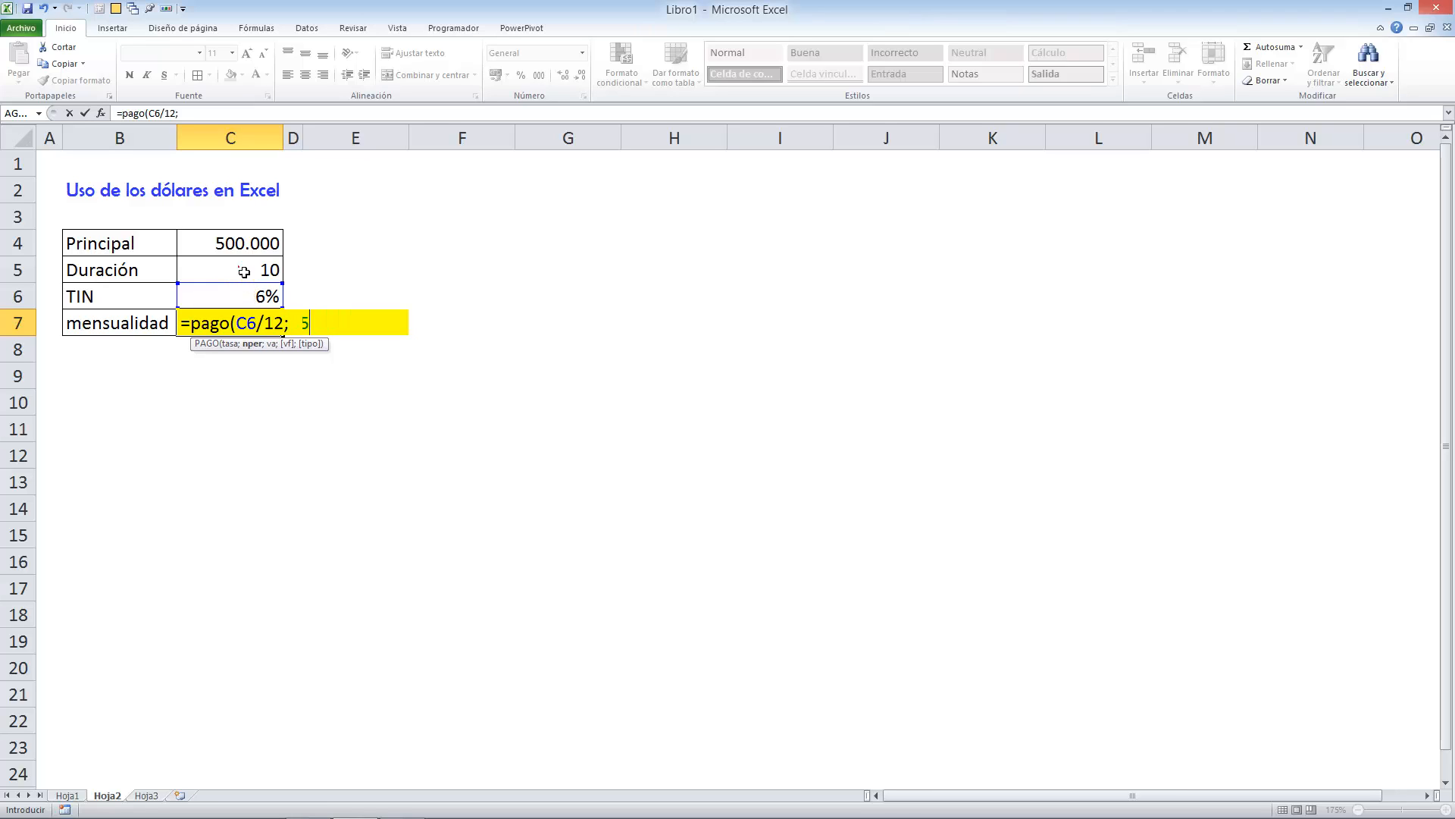
Step: Complete the C7 formula with C5*12 periods and -C4 as present value, so it reads =pago(C6/12;C5*12;-C4)
left_click(244, 272)
type("*12")
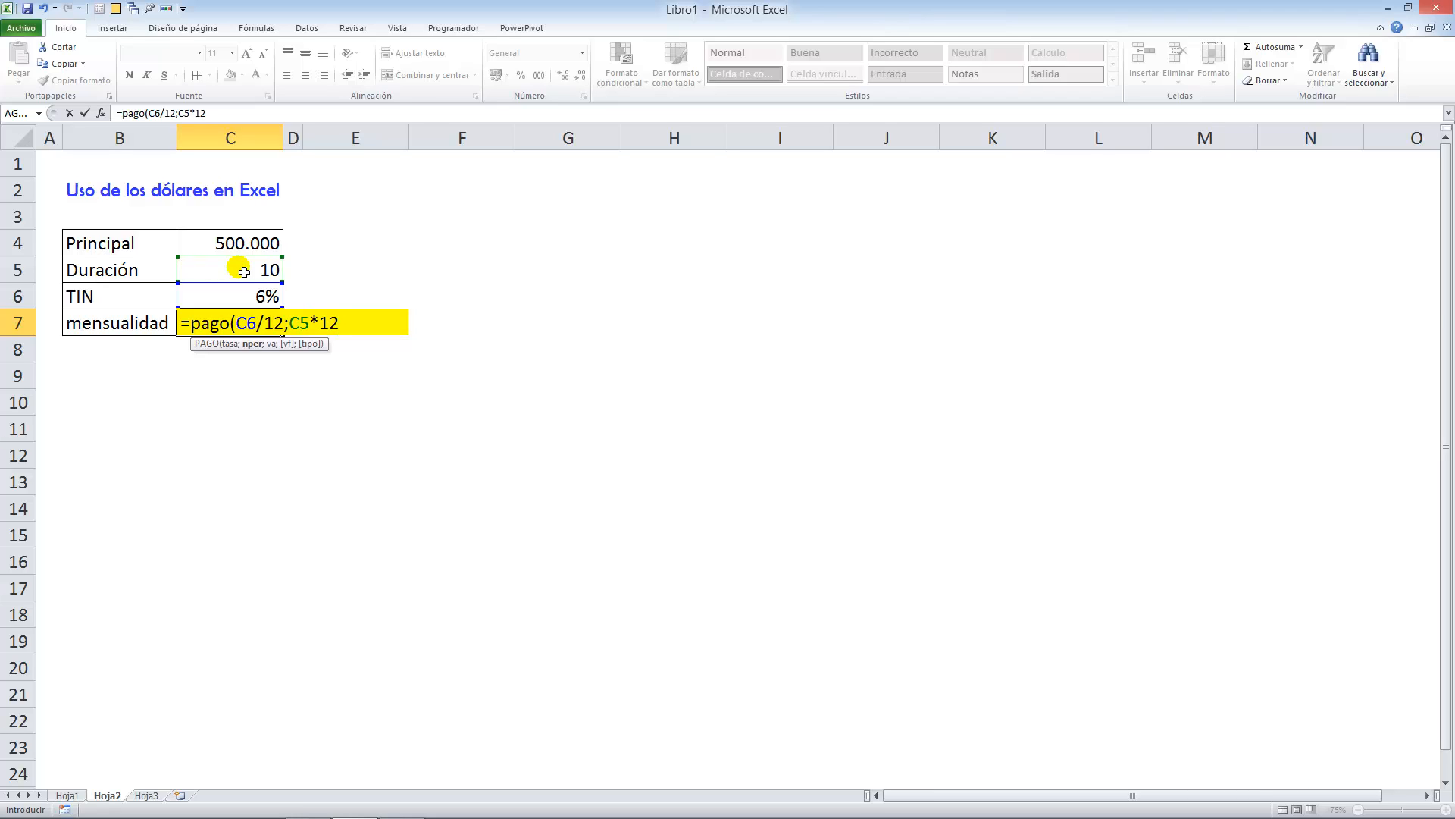
type(";-")
left_click(244, 242)
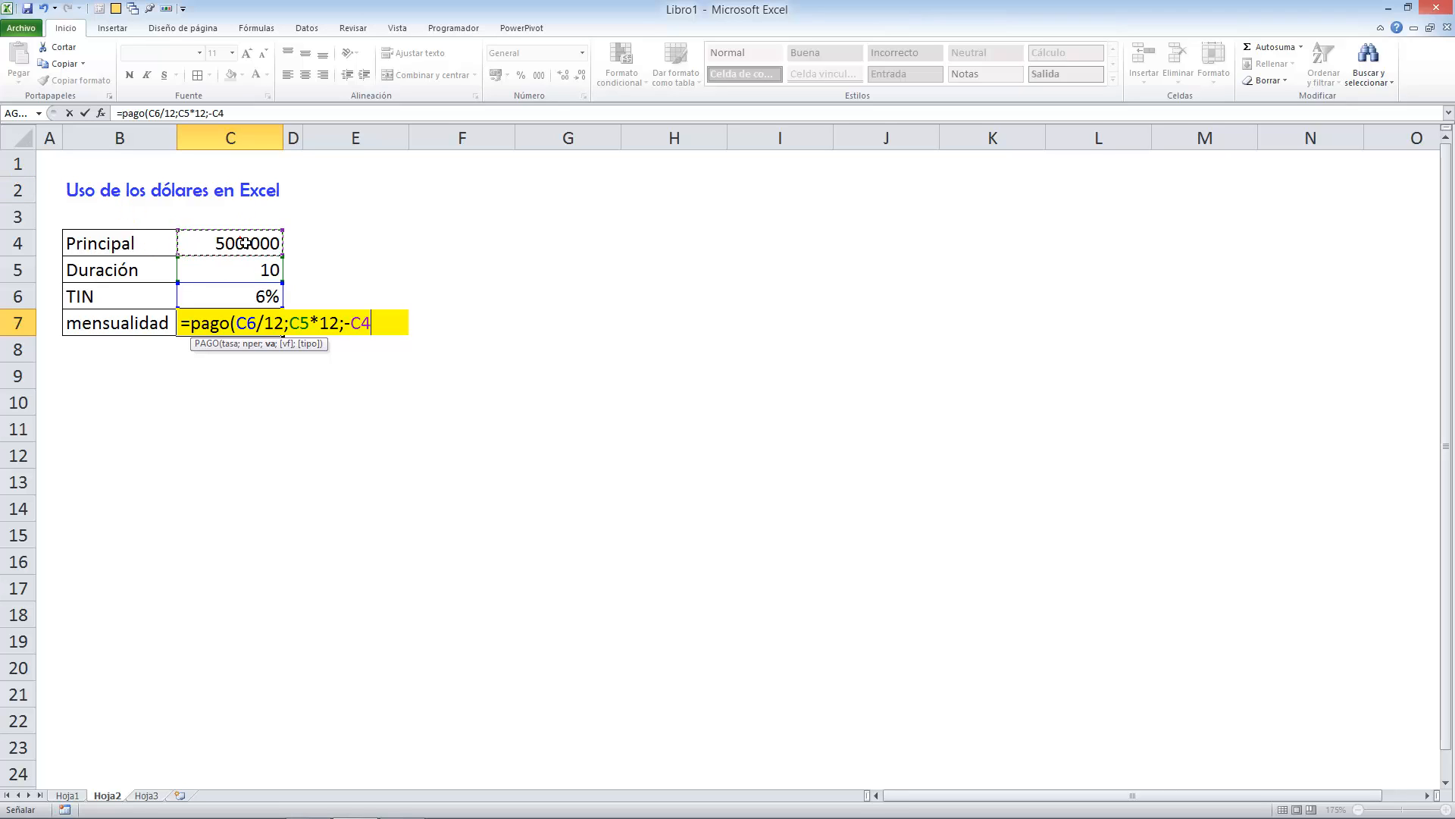
type(")")
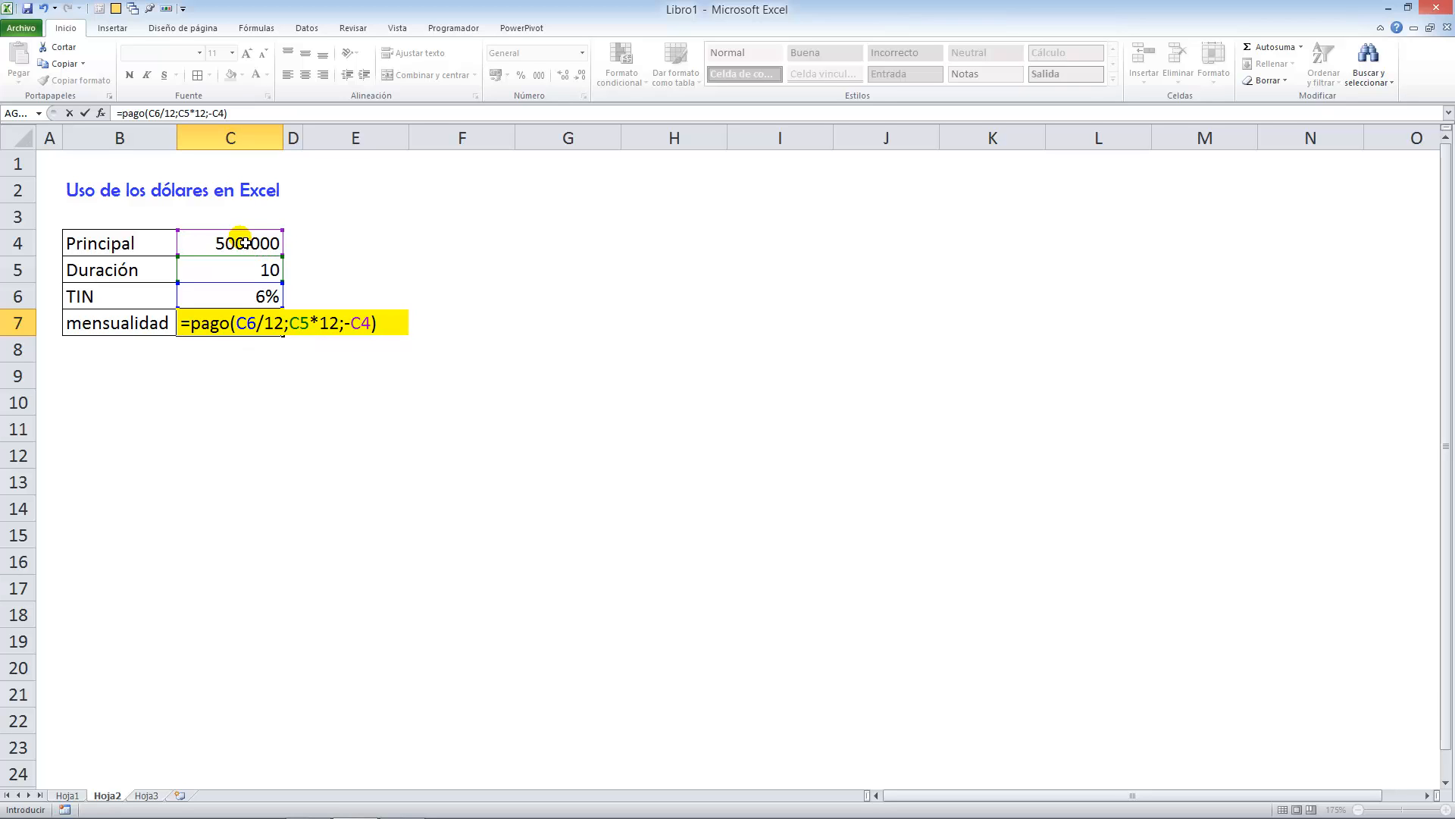
key("Return")
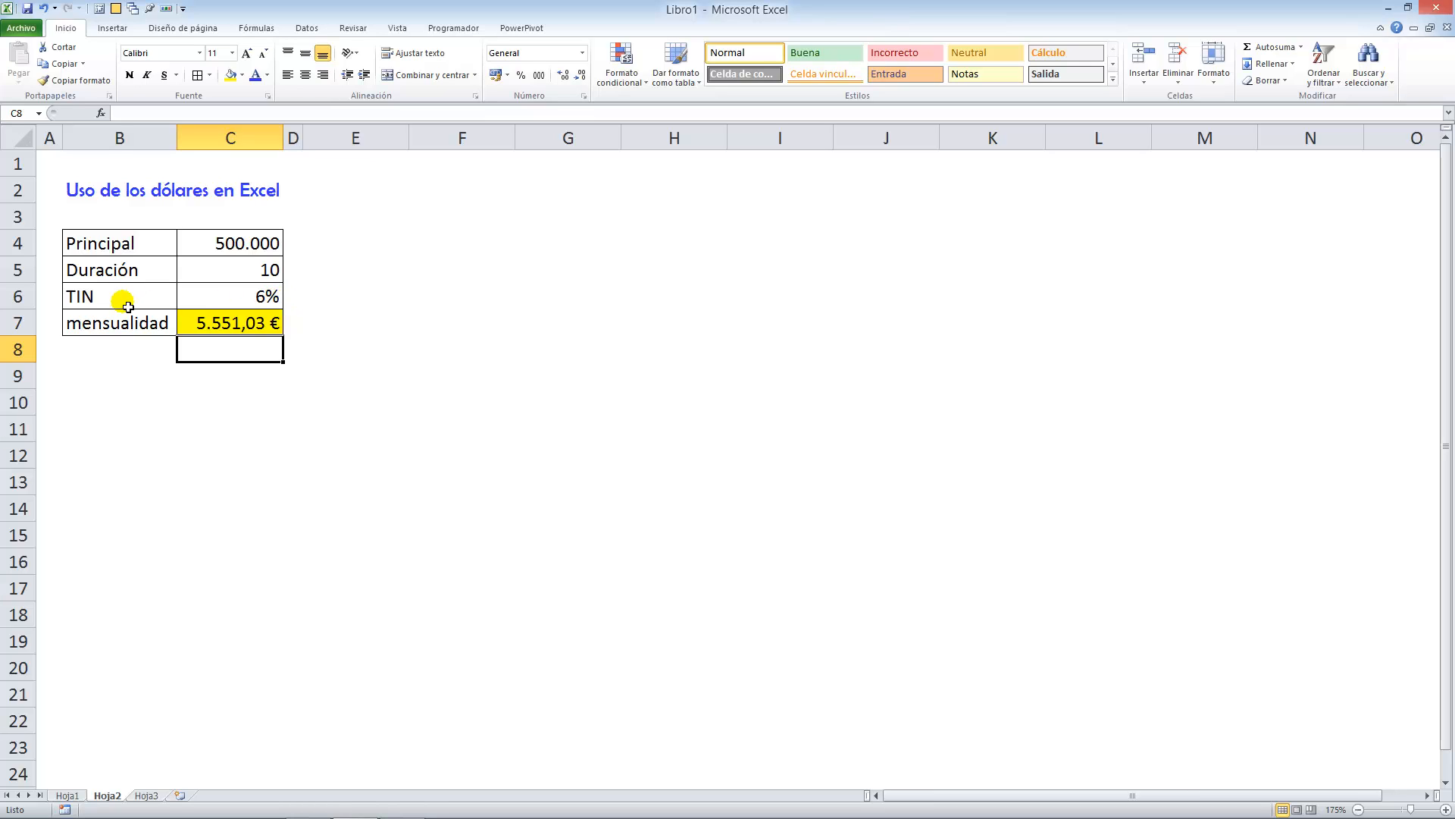
Step: Enter durations 5 and 10 in E10 and E11, and extend the series down to 50 in E19
left_click(343, 355)
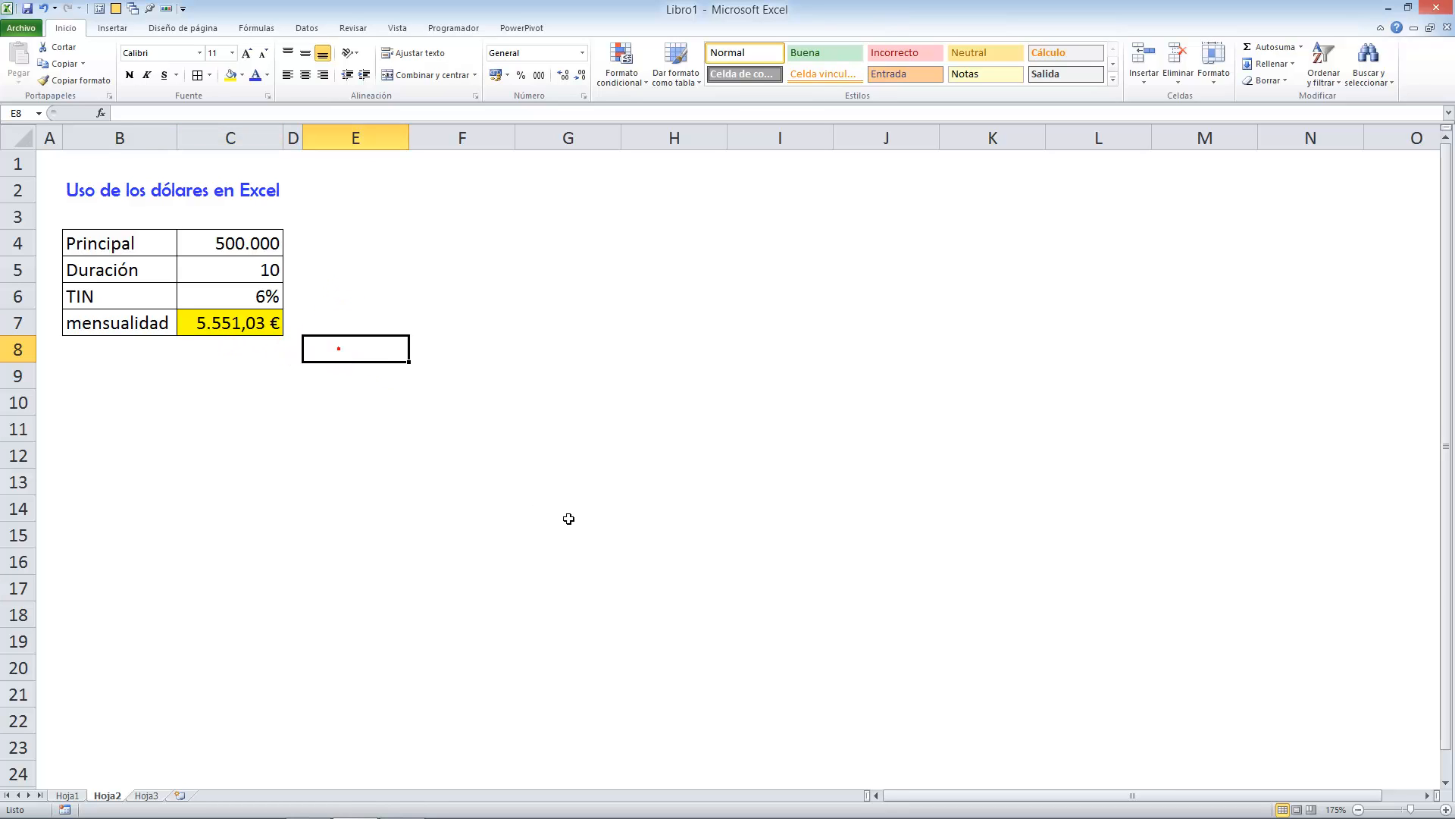
key("Return")
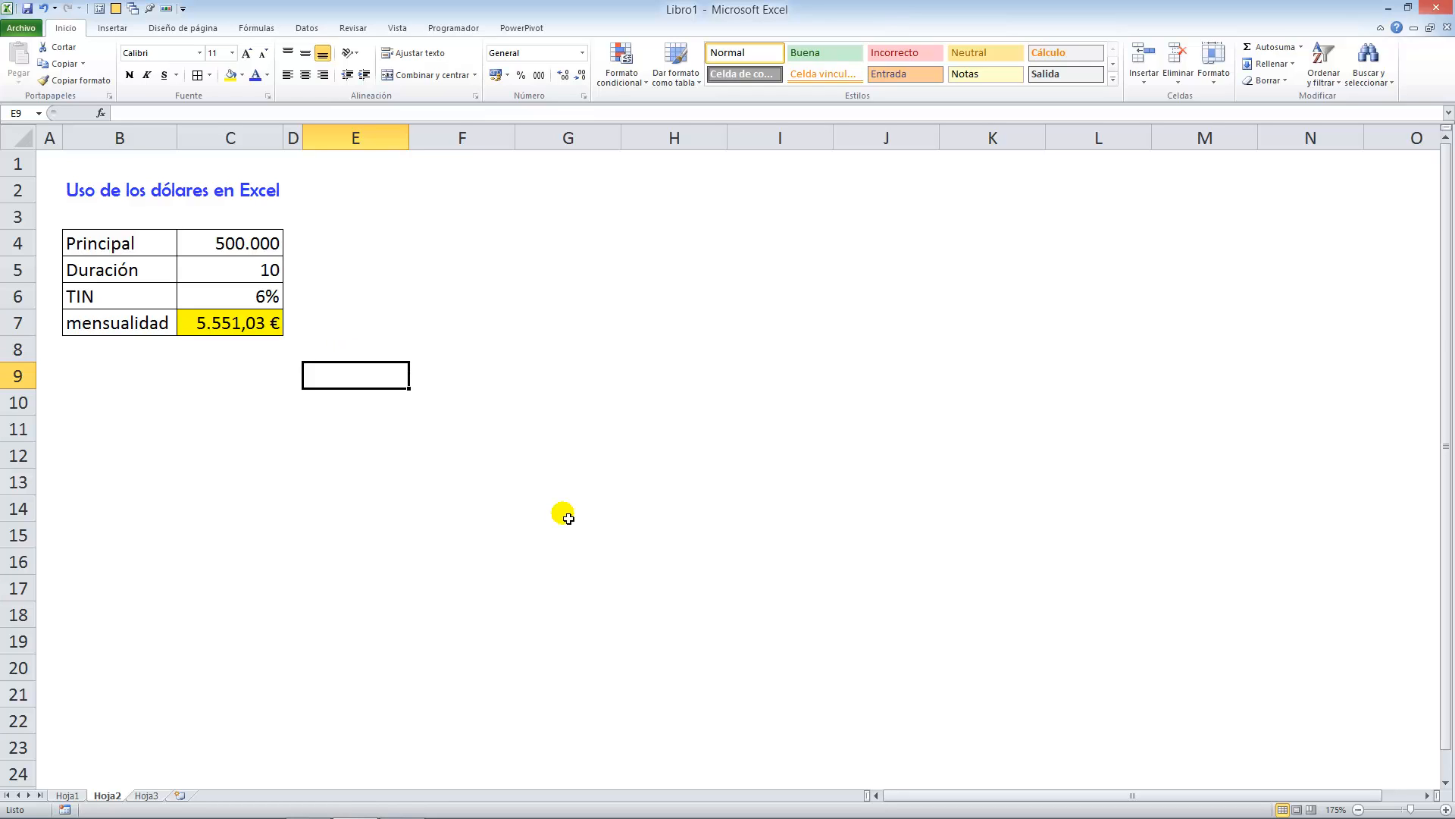
key("Return")
type("5")
key("Return")
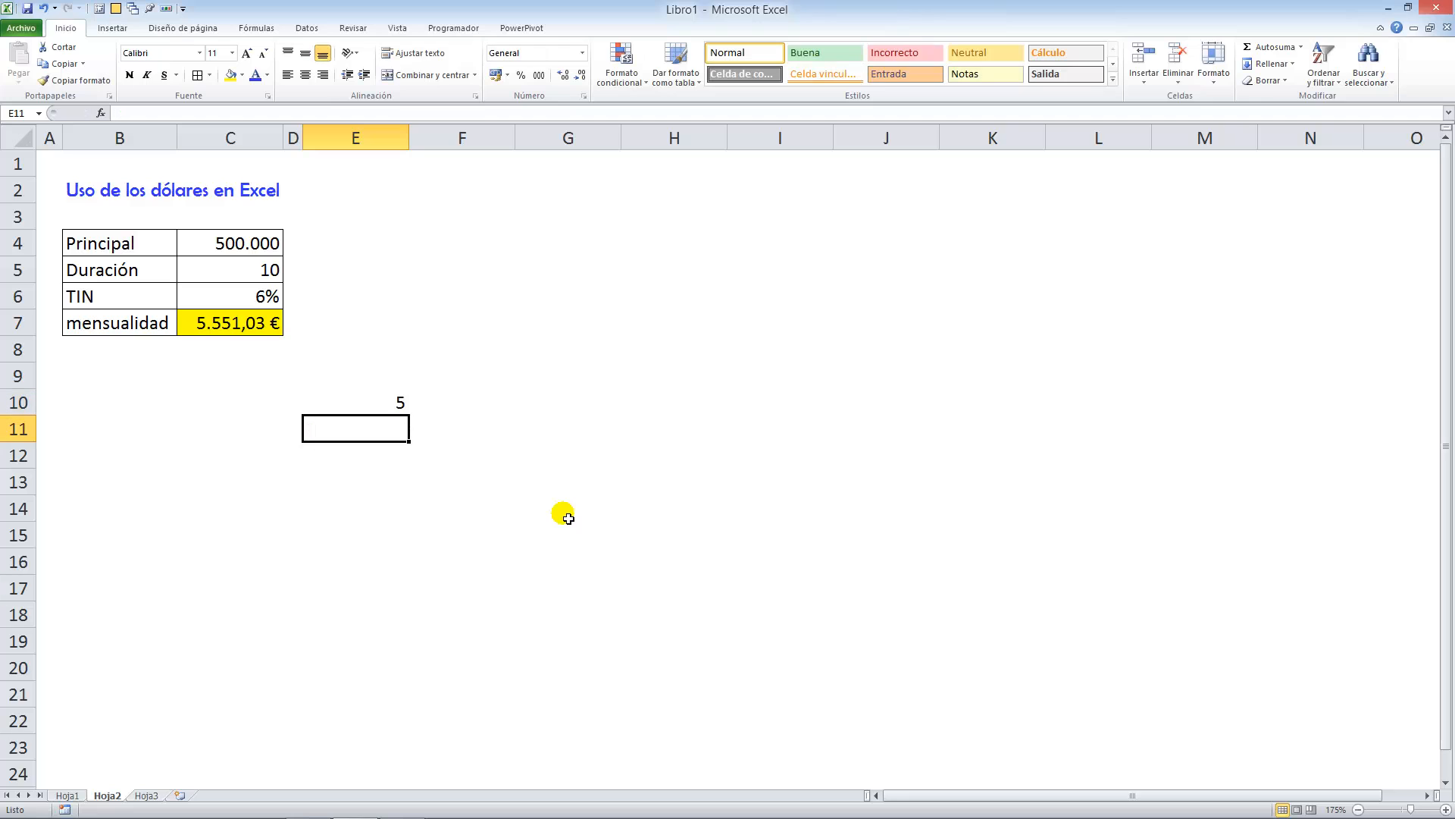
type("10")
key("Return")
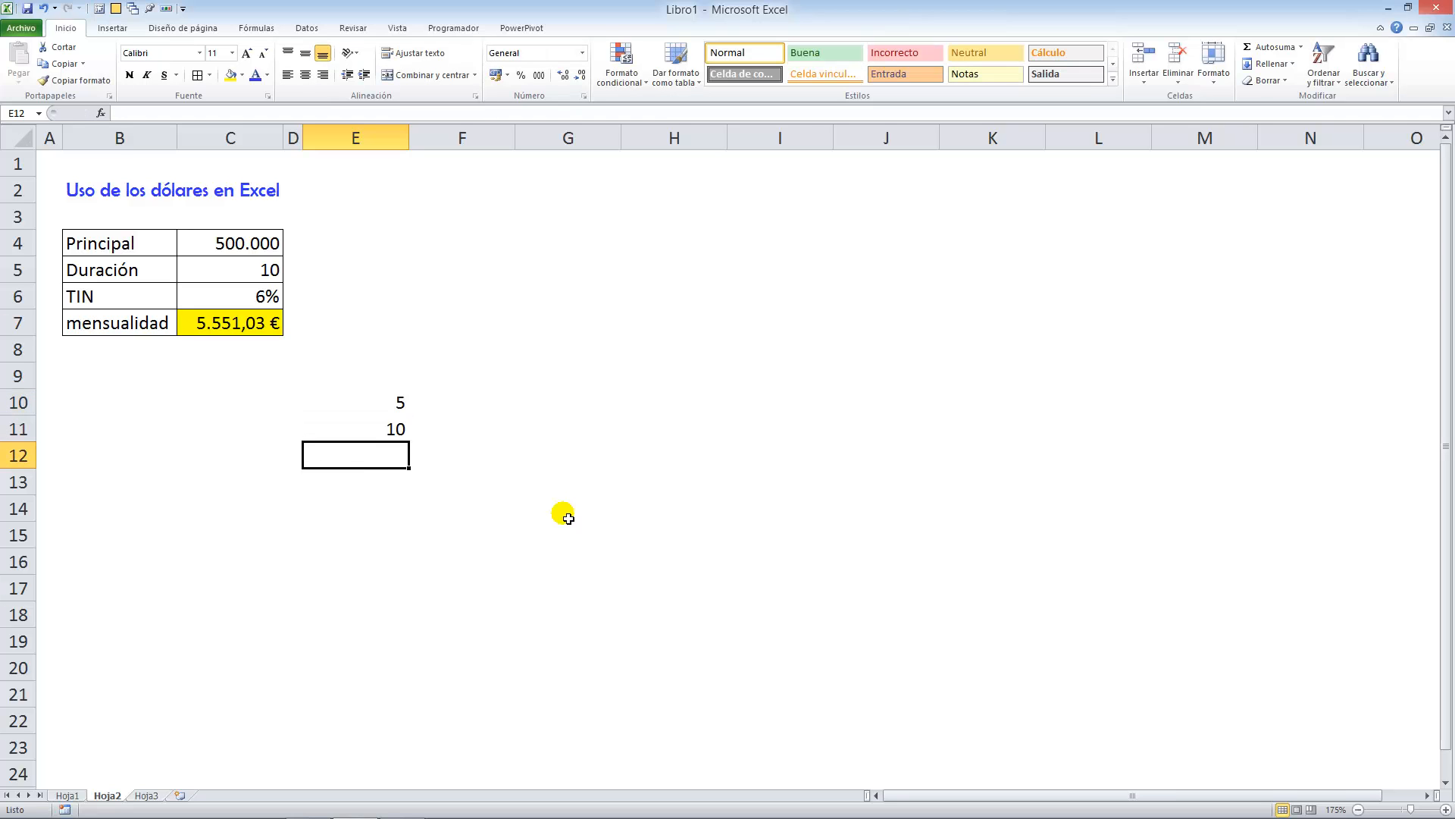
left_click(389, 413)
left_click_drag(388, 413, 422, 650)
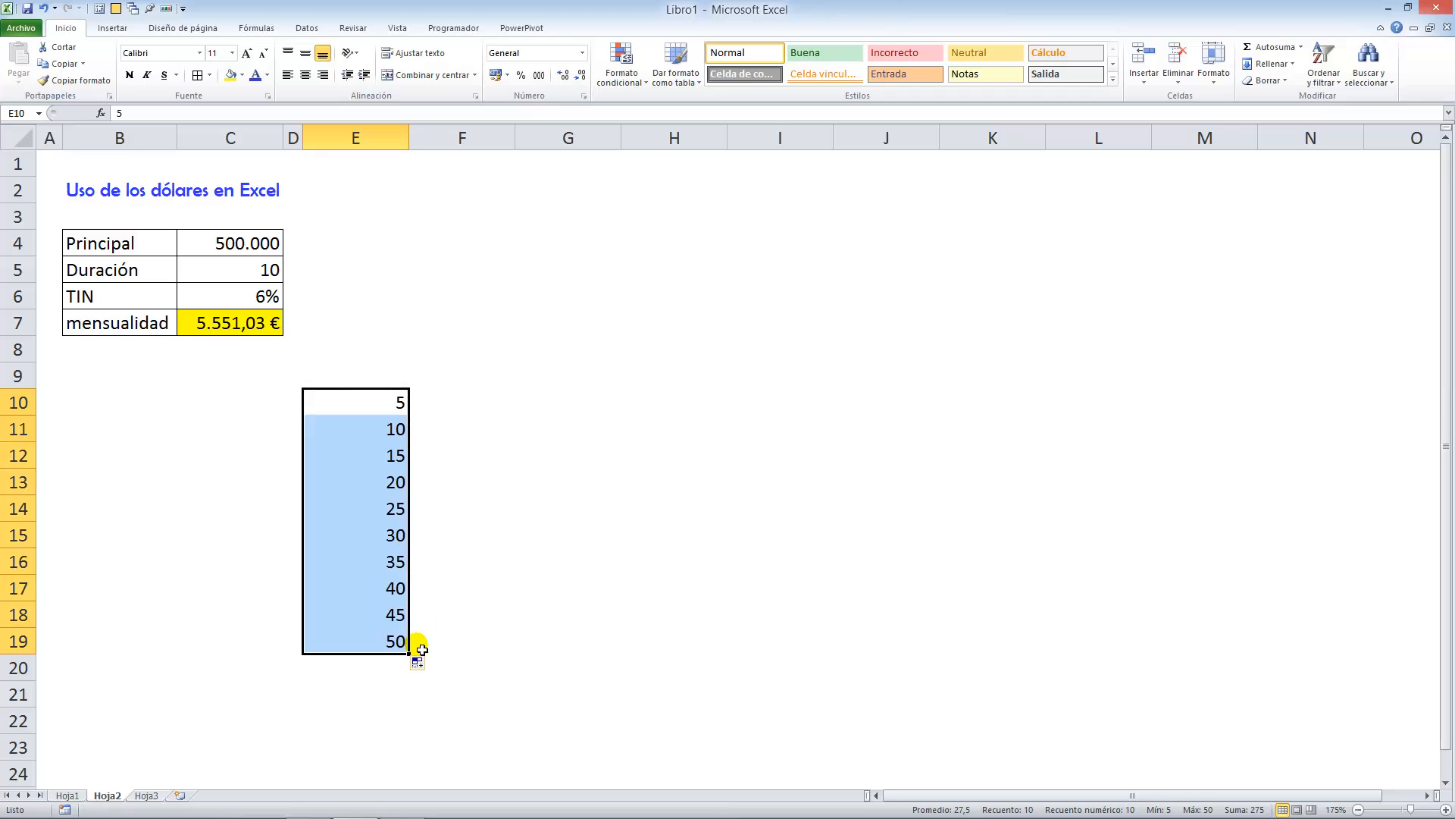
Step: Enter rates 2% and 4% in F9 and G9, and extend the series across to 12% in K9
left_click(448, 375)
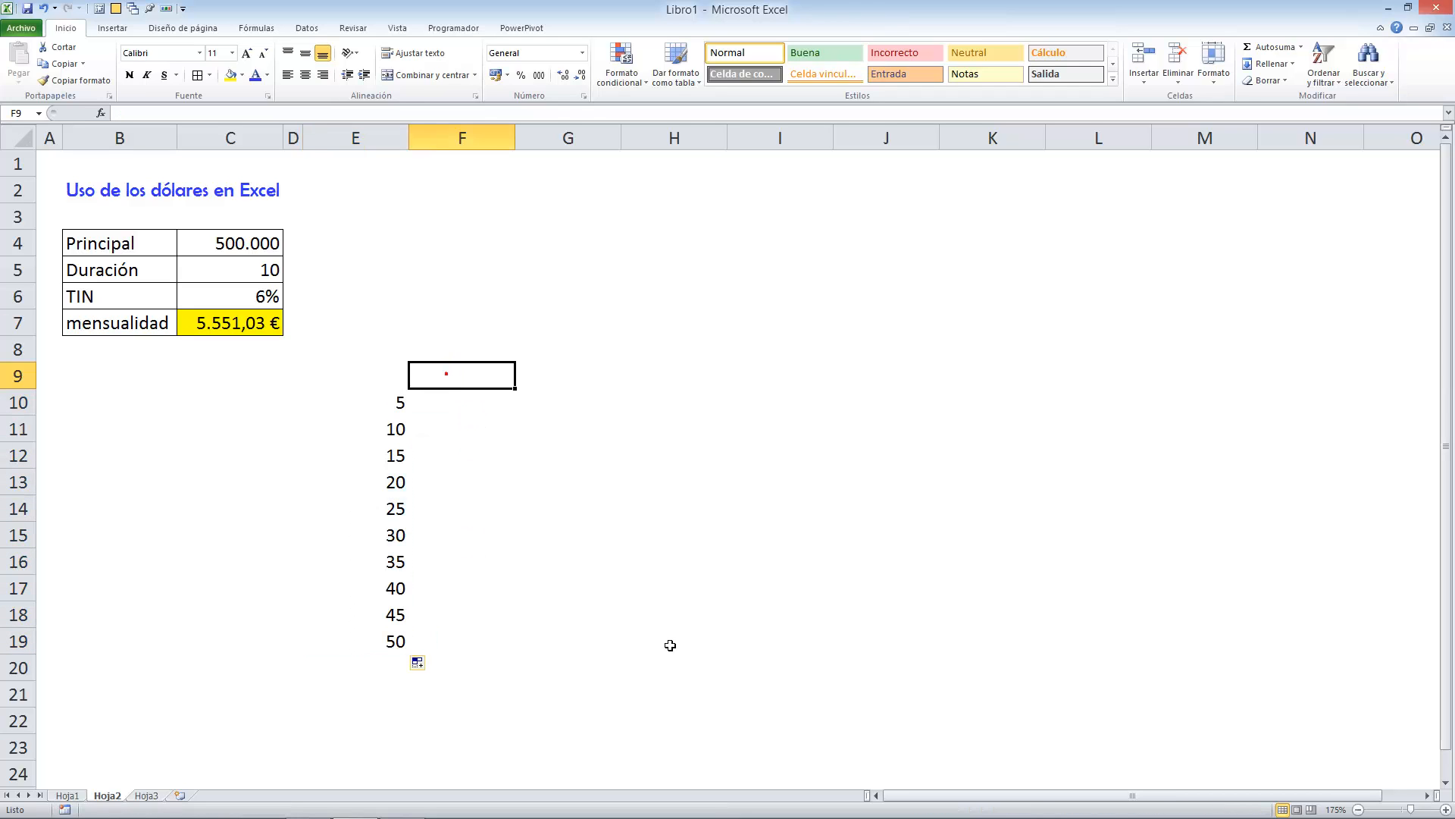
type("2%")
key("Tab")
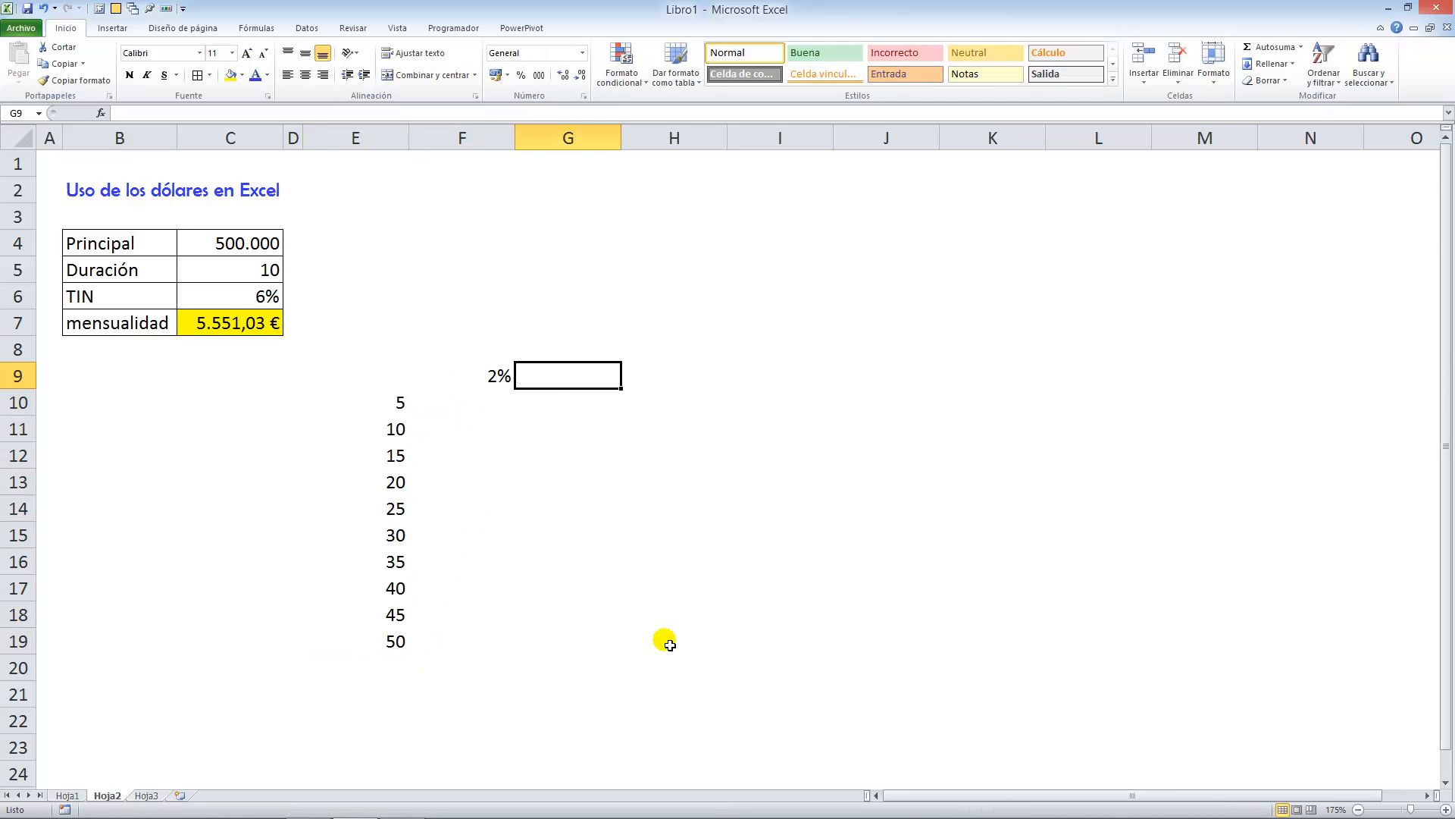
type("4%")
key("Return")
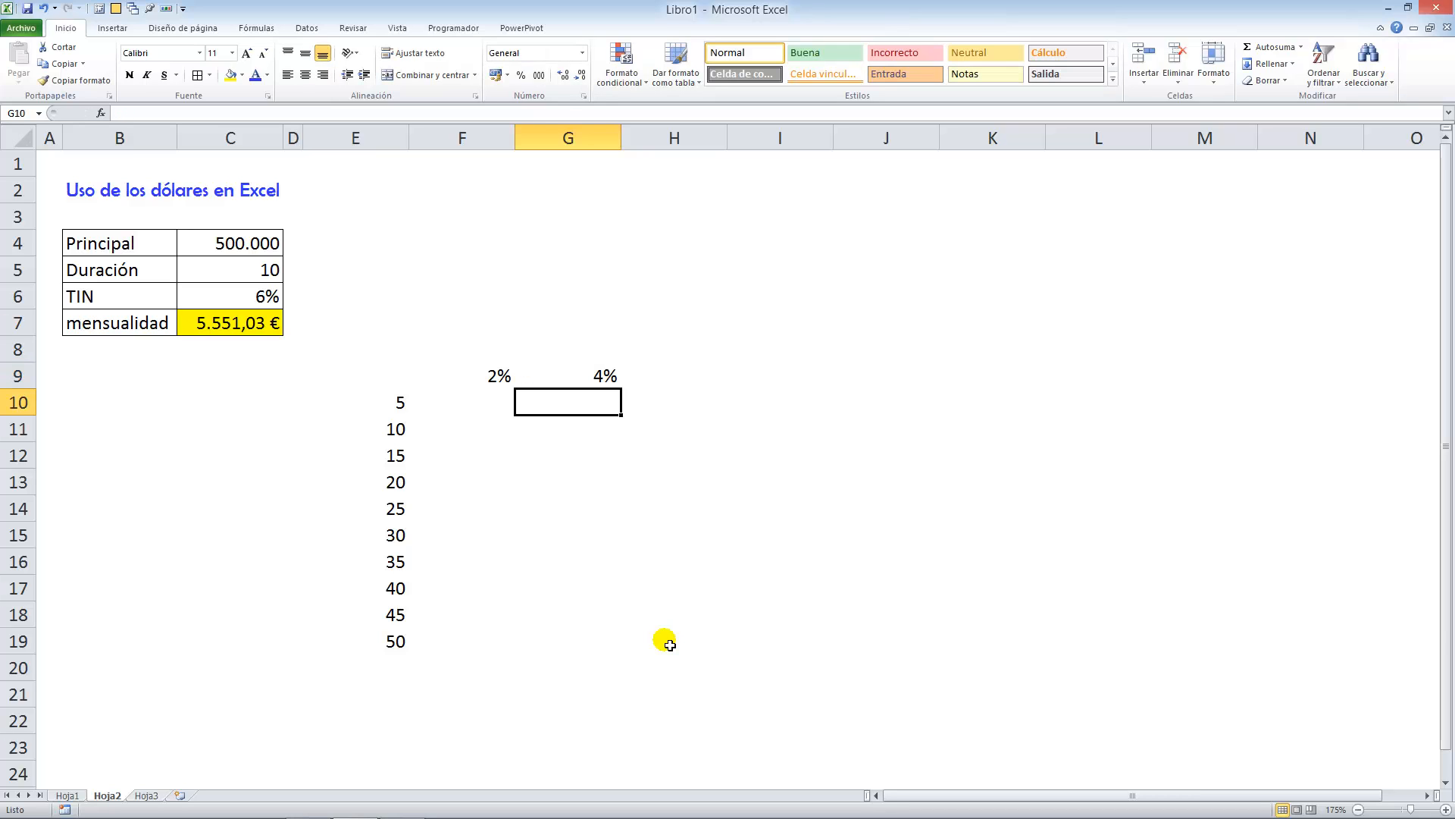
left_click(499, 377)
double_click(499, 376)
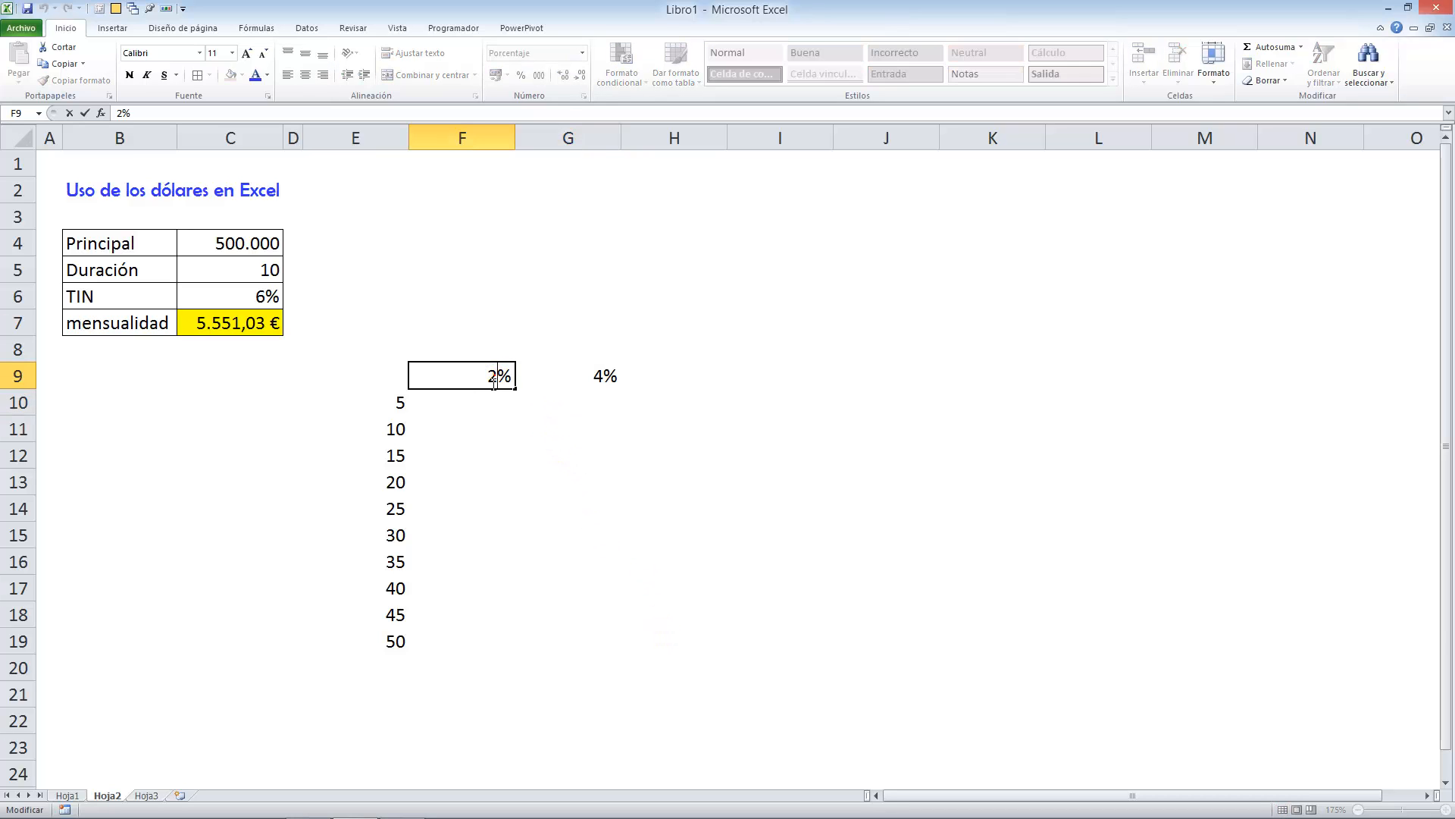
left_click(497, 426)
left_click_drag(475, 374, 1013, 376)
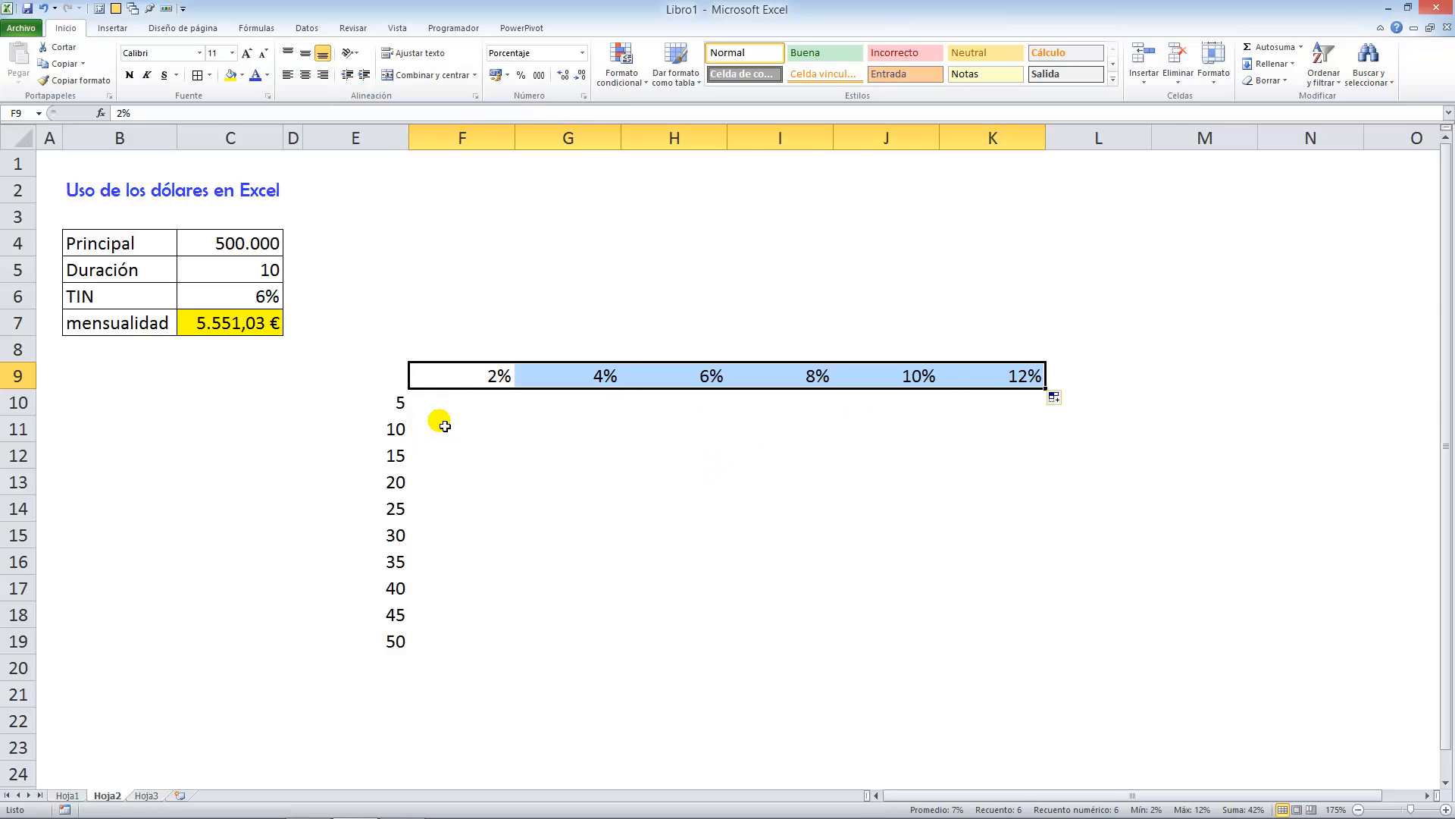
Step: Apply borders to every cell of the E9:K19 table and narrow column E
left_click(504, 377)
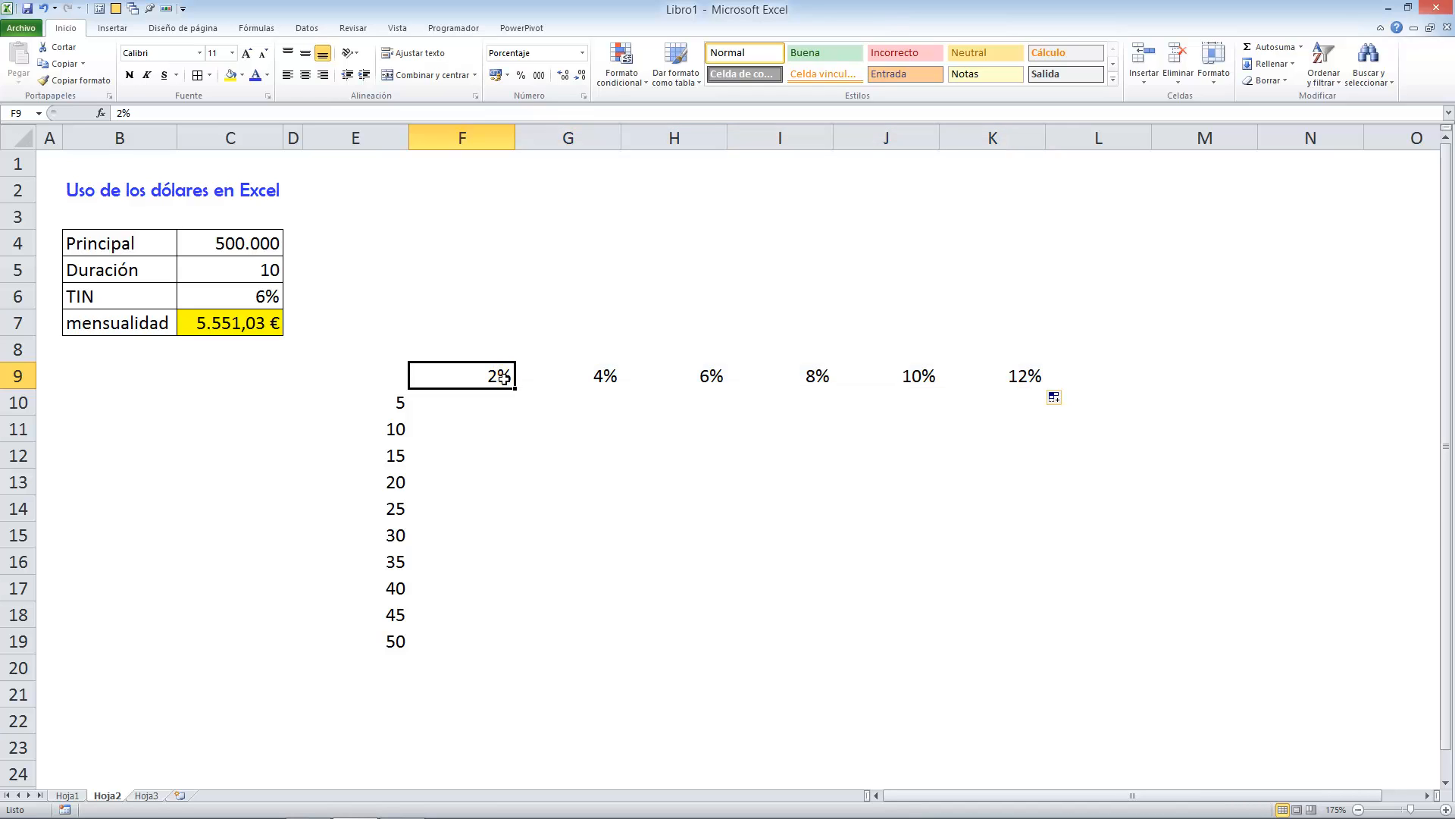
key("ctrl+shift+8")
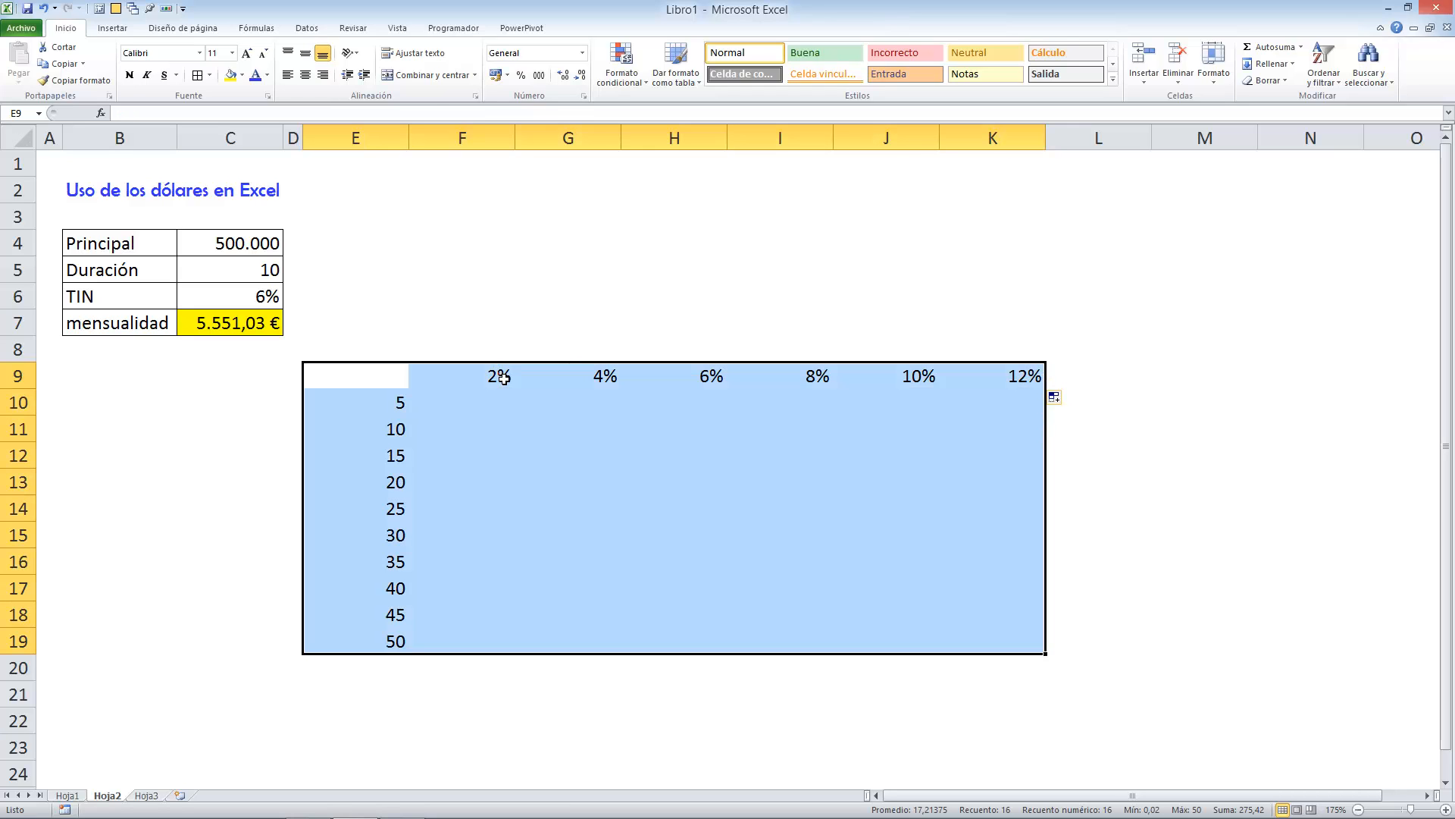
left_click(197, 76)
left_click_drag(410, 150, 364, 150)
left_click(413, 403)
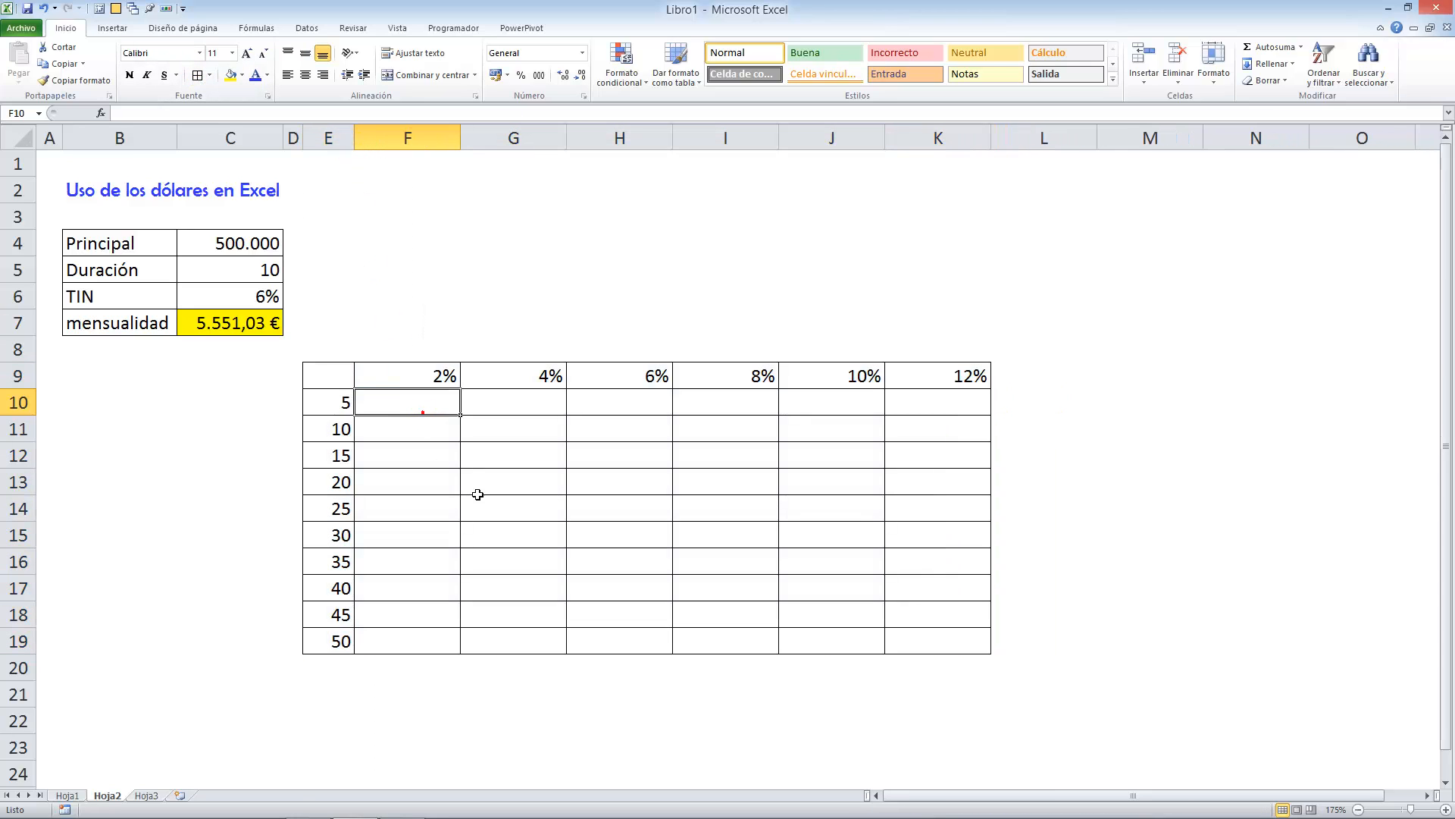
Step: Bold and centre the rates in F9:K9, and bold the durations in E10:E19
left_click_drag(421, 375, 951, 377)
left_click(130, 74)
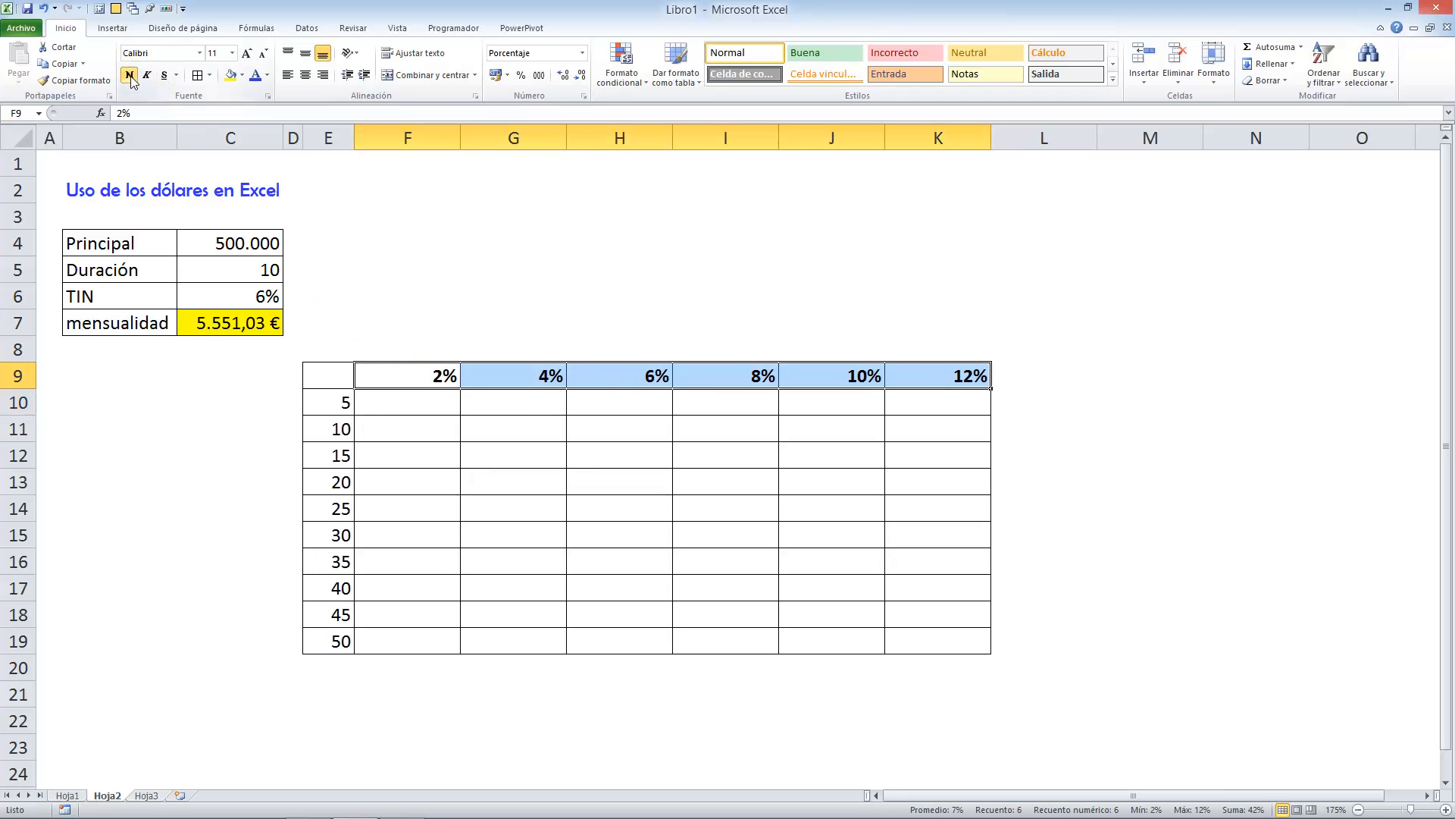
left_click(305, 75)
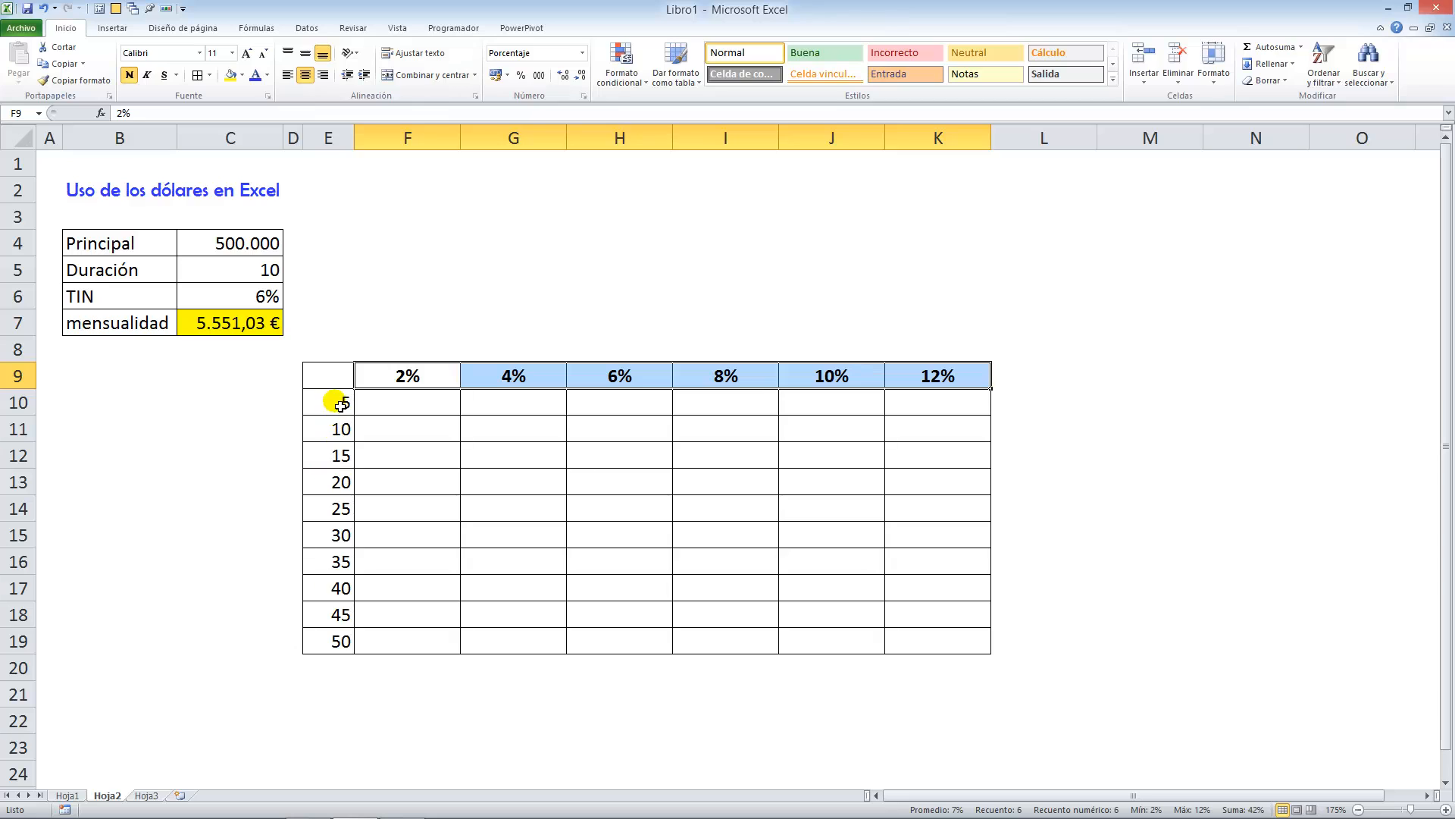
left_click_drag(341, 402, 338, 641)
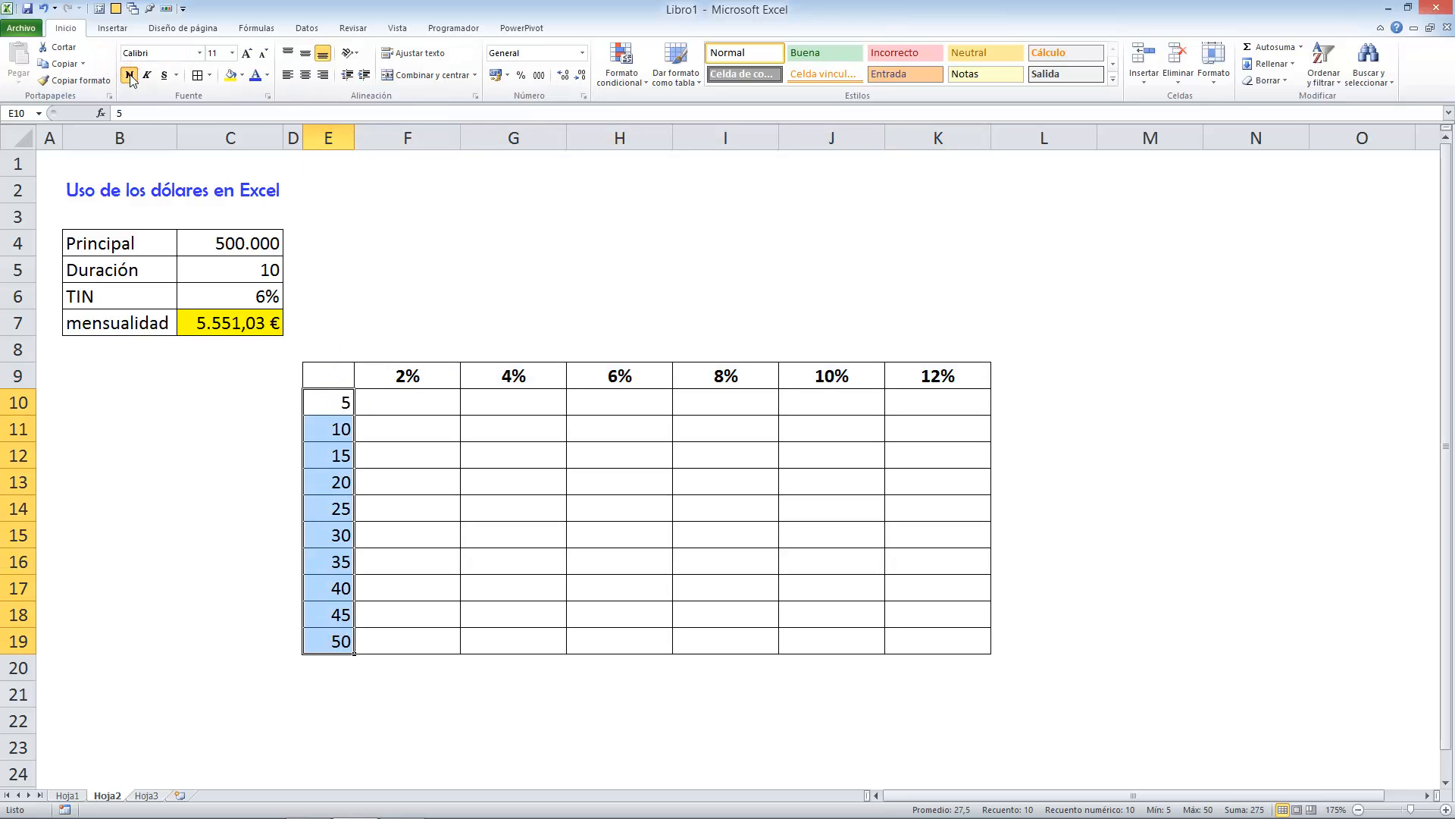
Step: Enter the monthly payment formula =PAGO(F9/12;E10*12;-C4) in F10
left_click(399, 399)
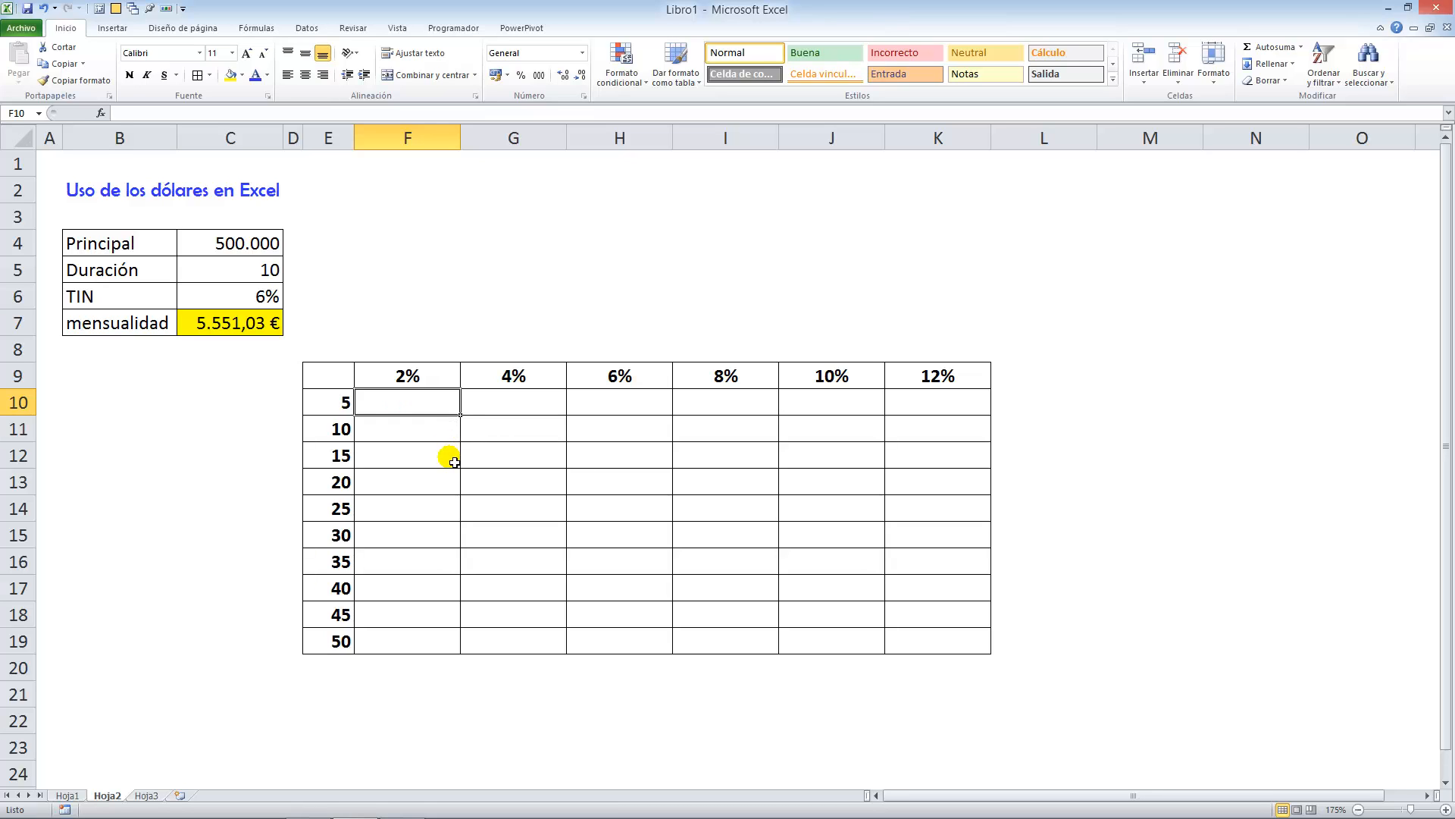
type("=pa")
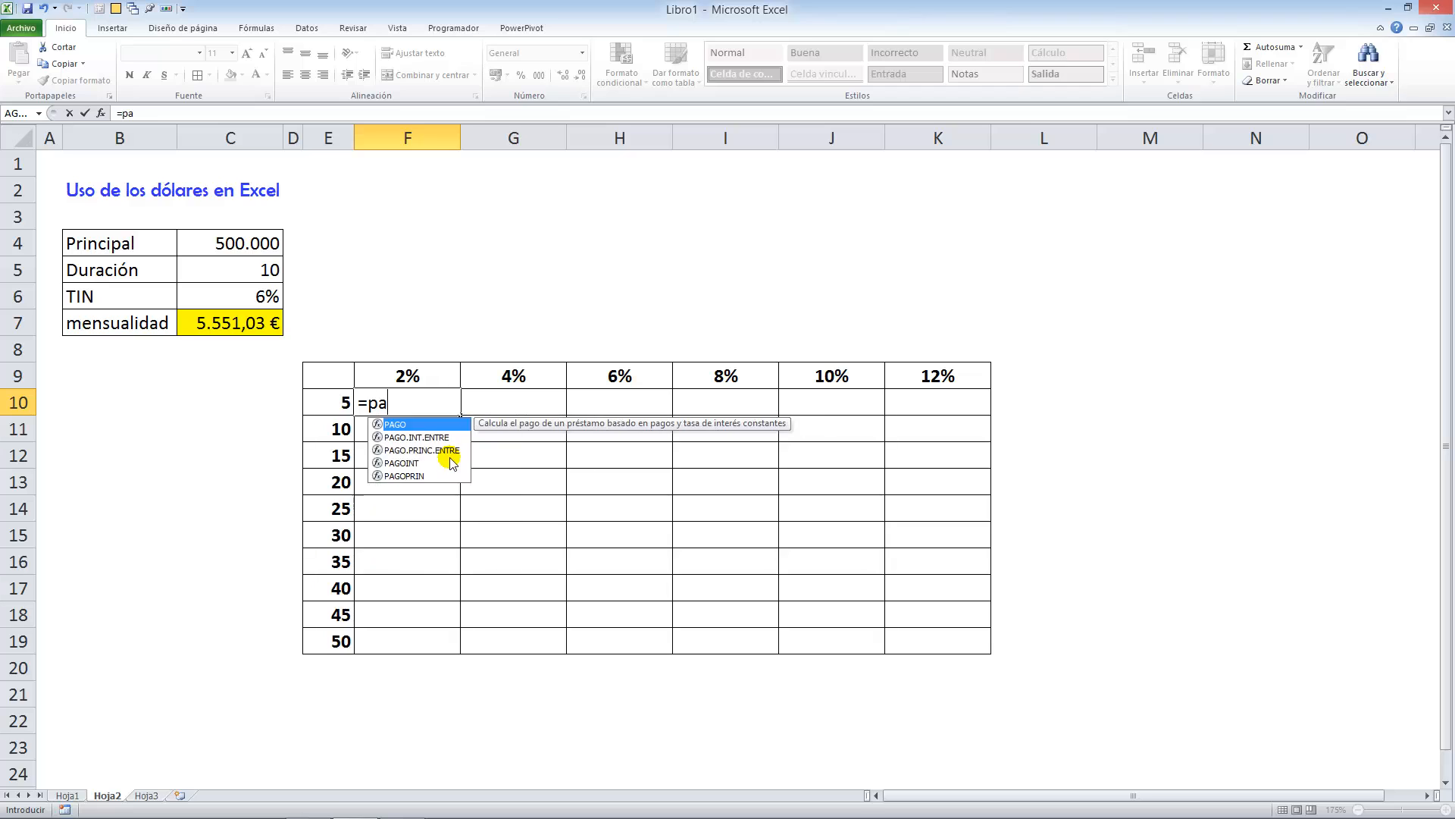
type("go(")
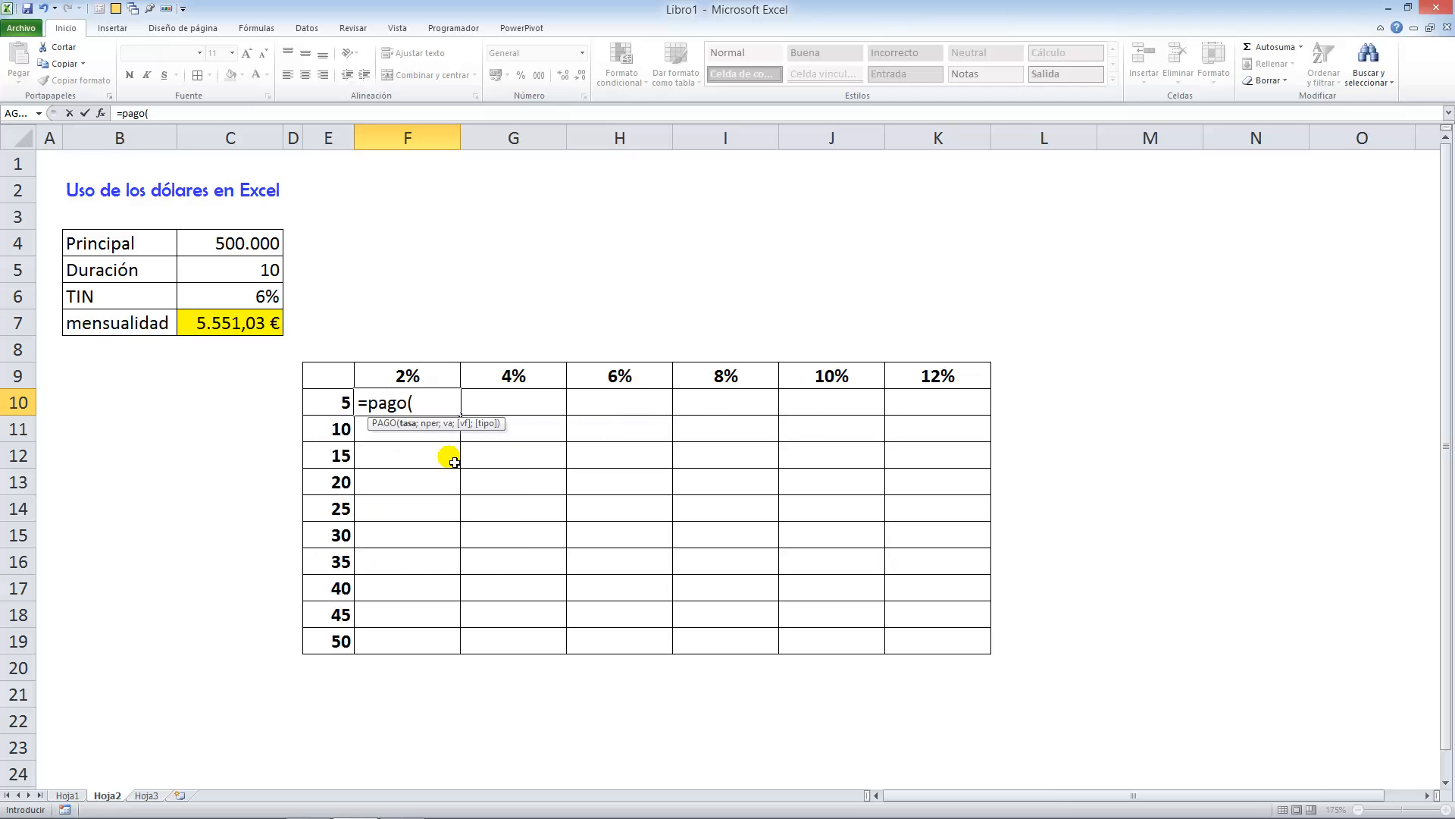
left_click(410, 375)
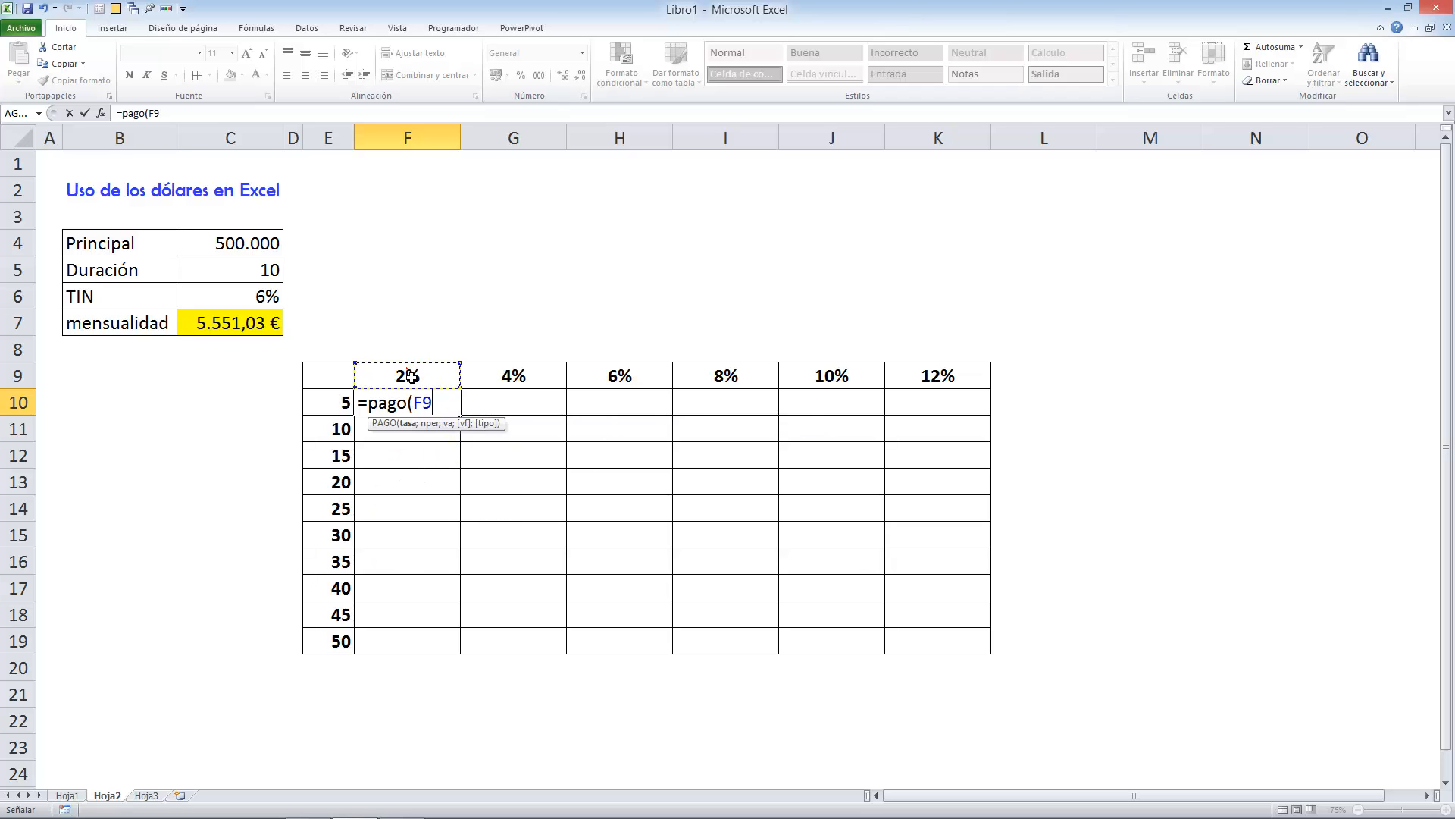
type("/12;")
left_click(340, 404)
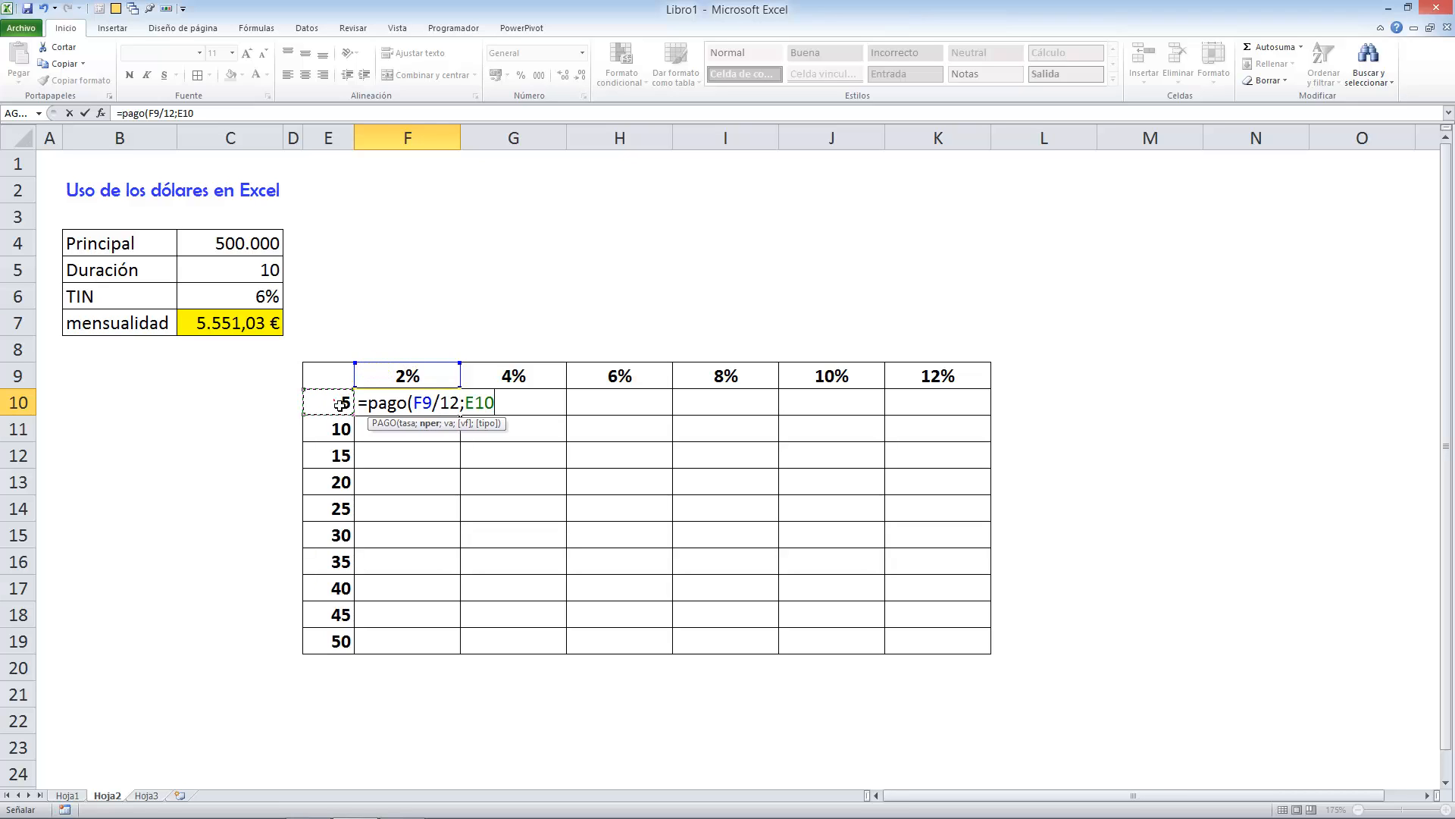
type("*12;-")
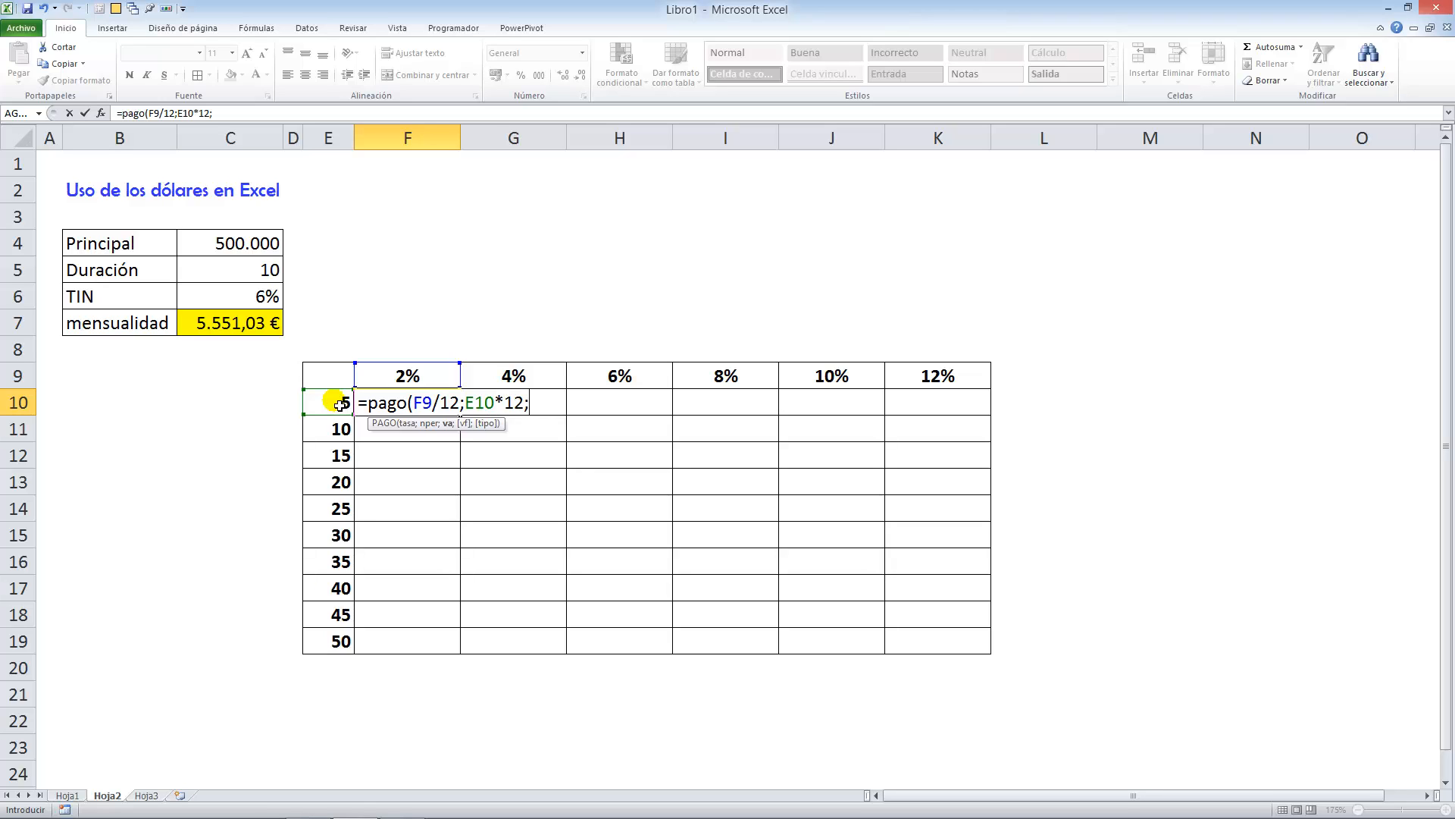
left_click(253, 245)
type(")")
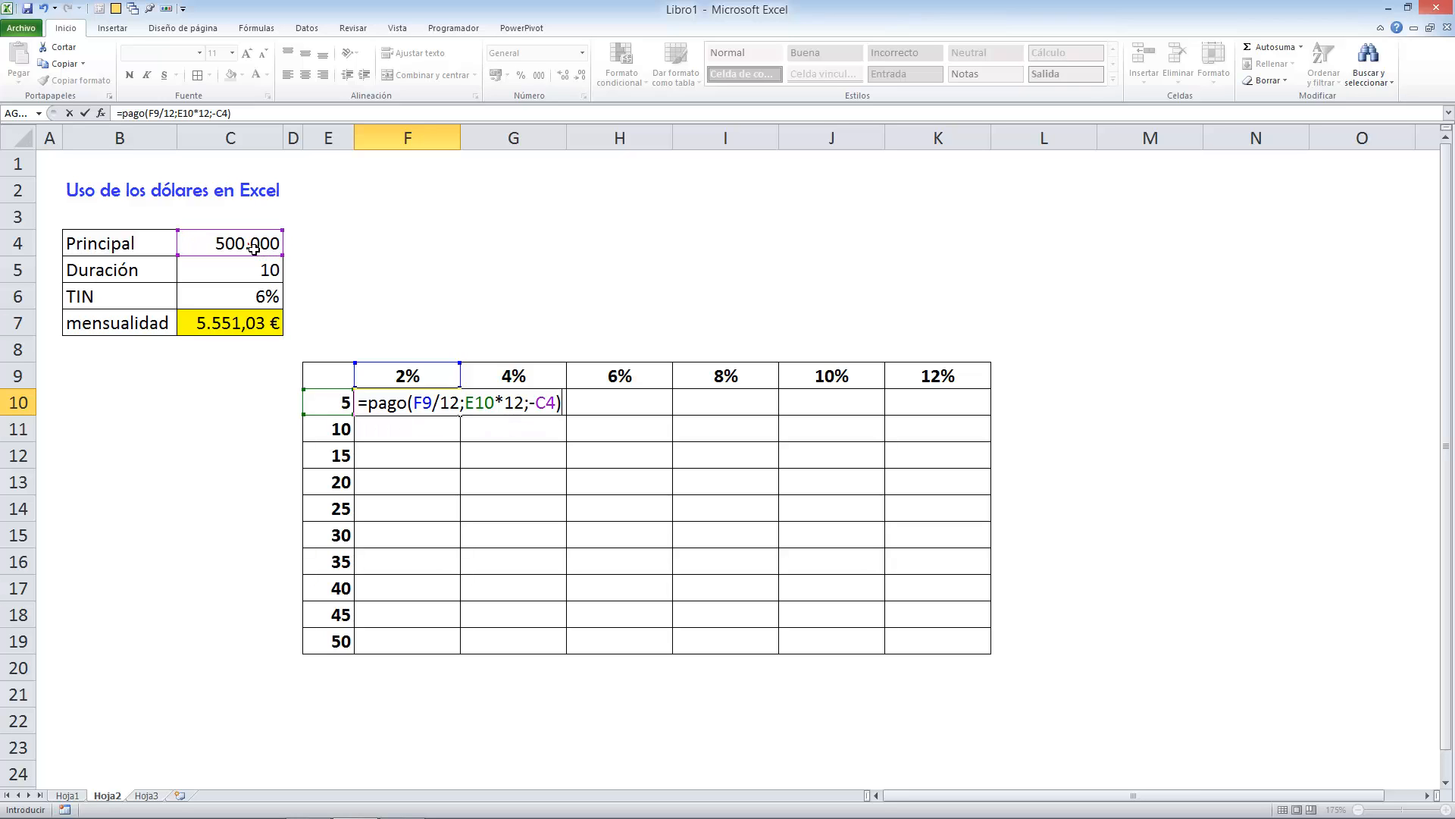
key("Return")
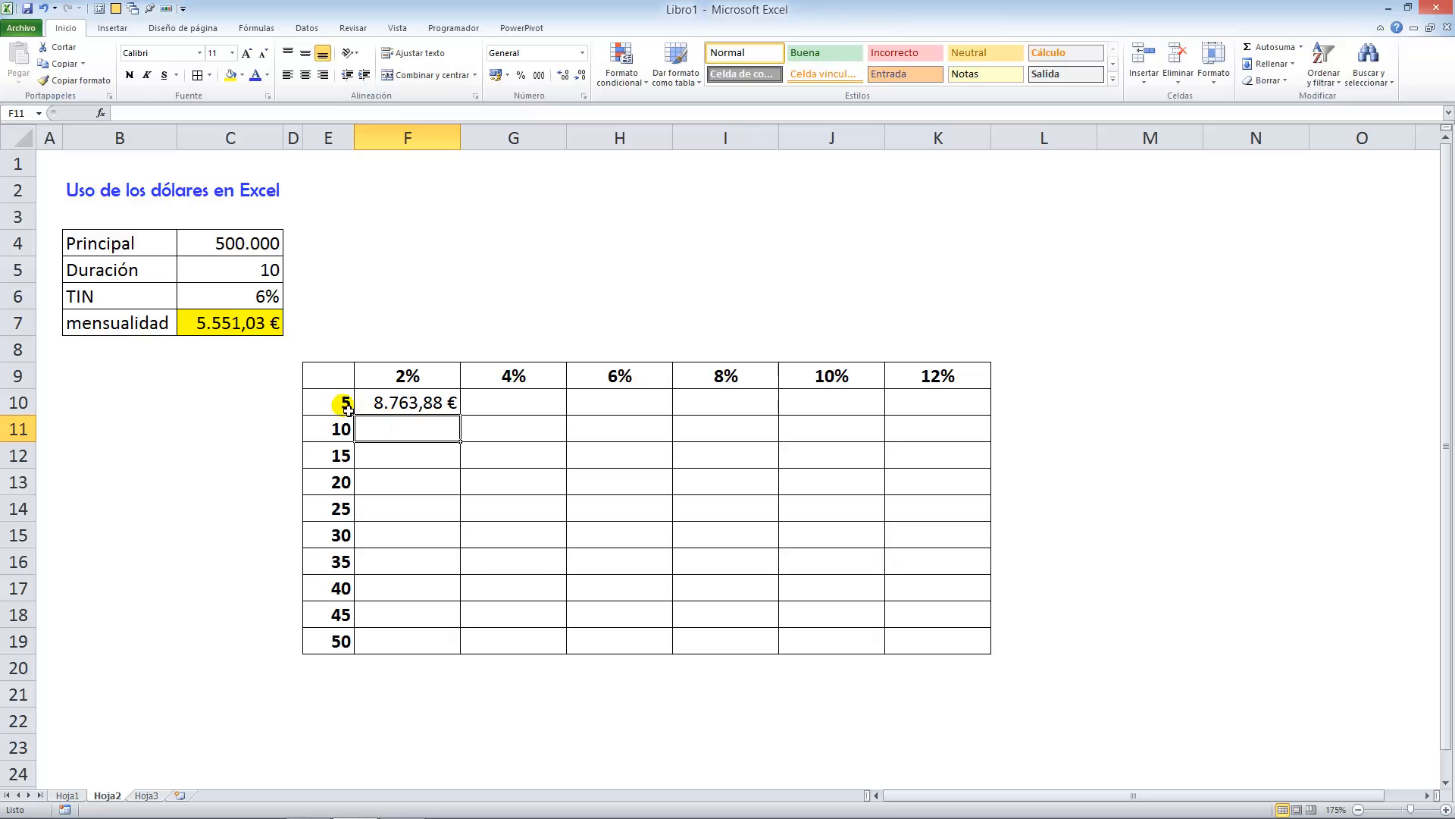
Step: In the F10 formula, make the principal reference fully absolute as $C$4 and lock the rate's row as F$9
left_click(406, 407)
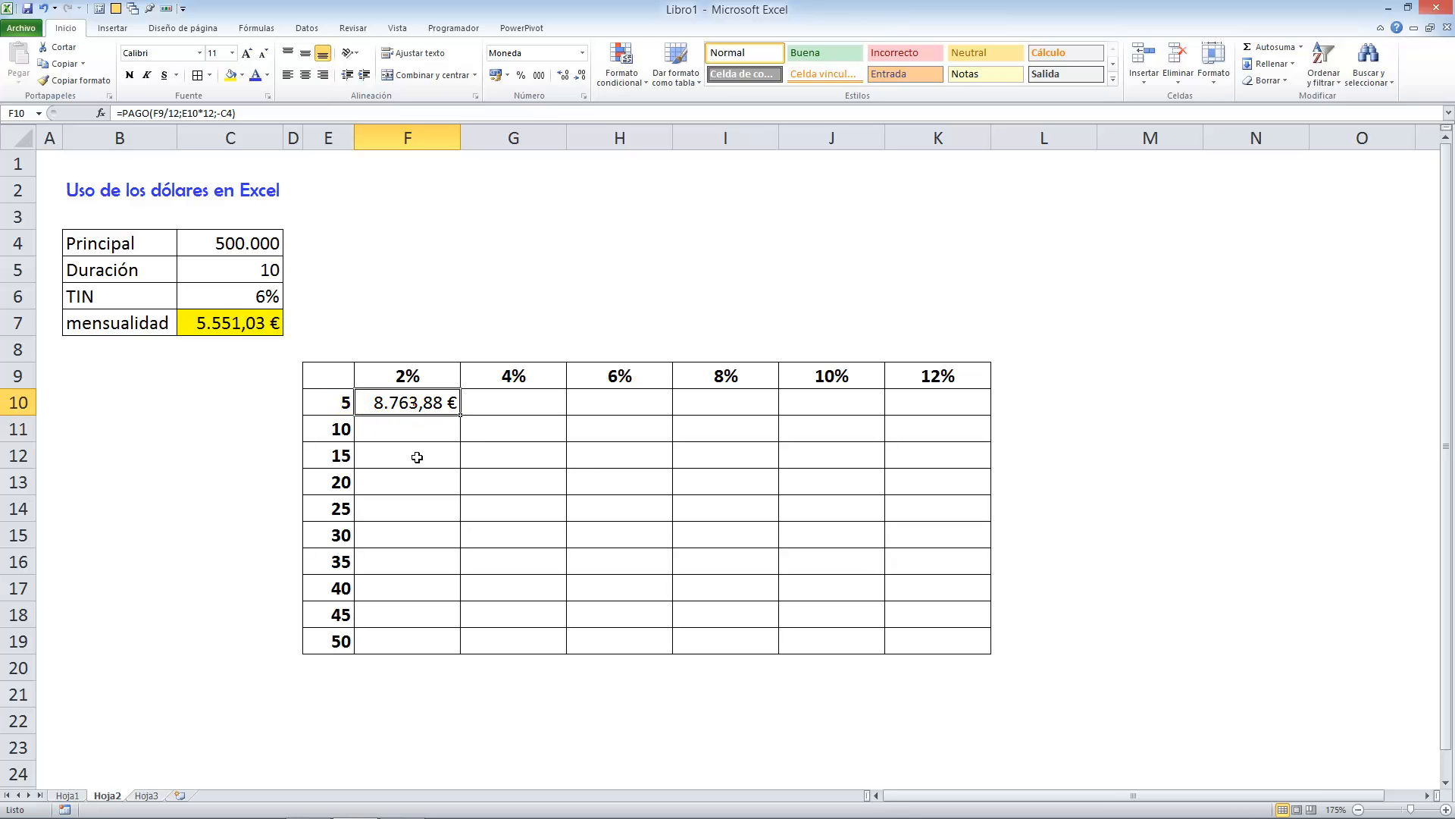
double_click(416, 404)
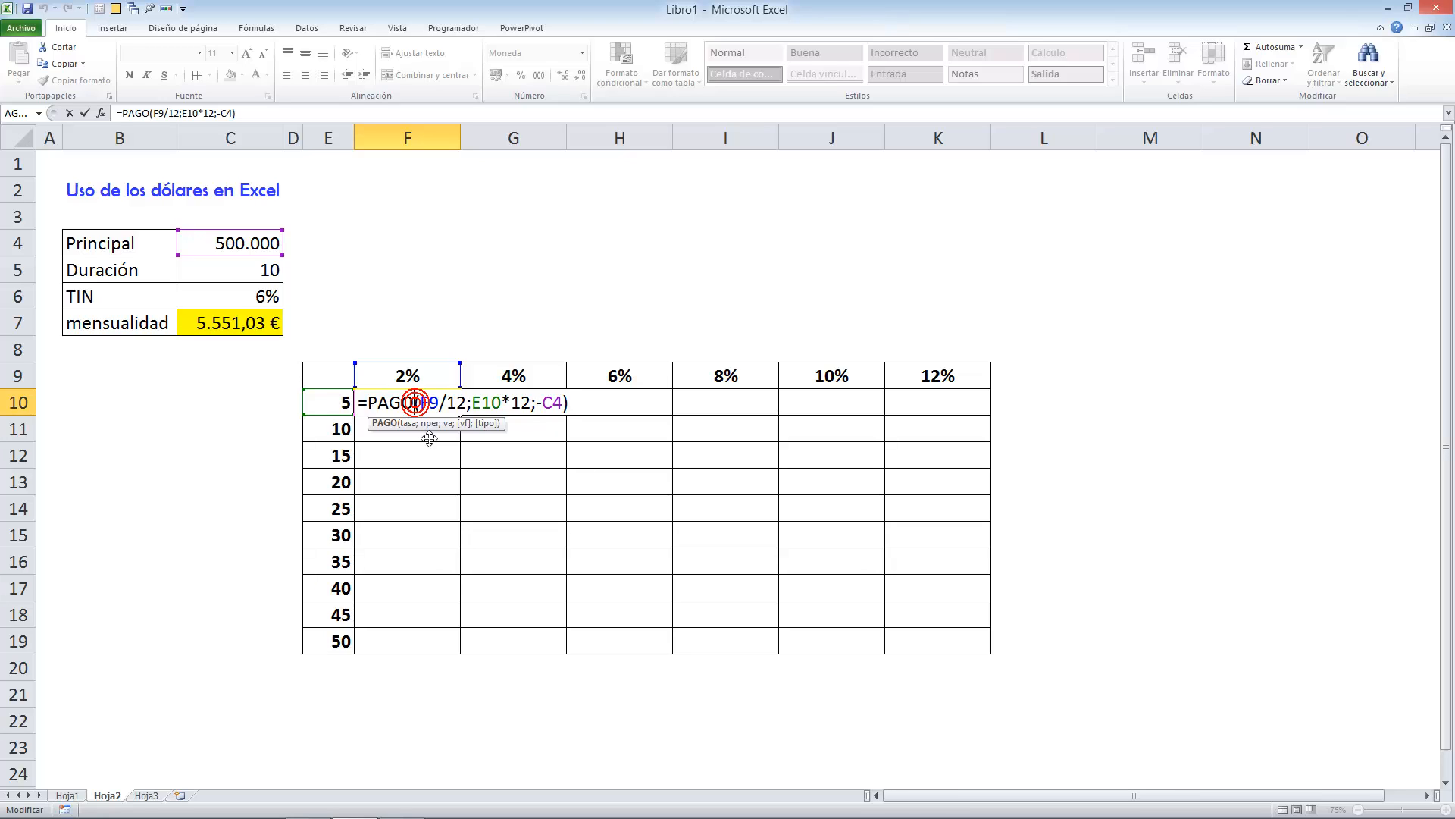
left_click(560, 406)
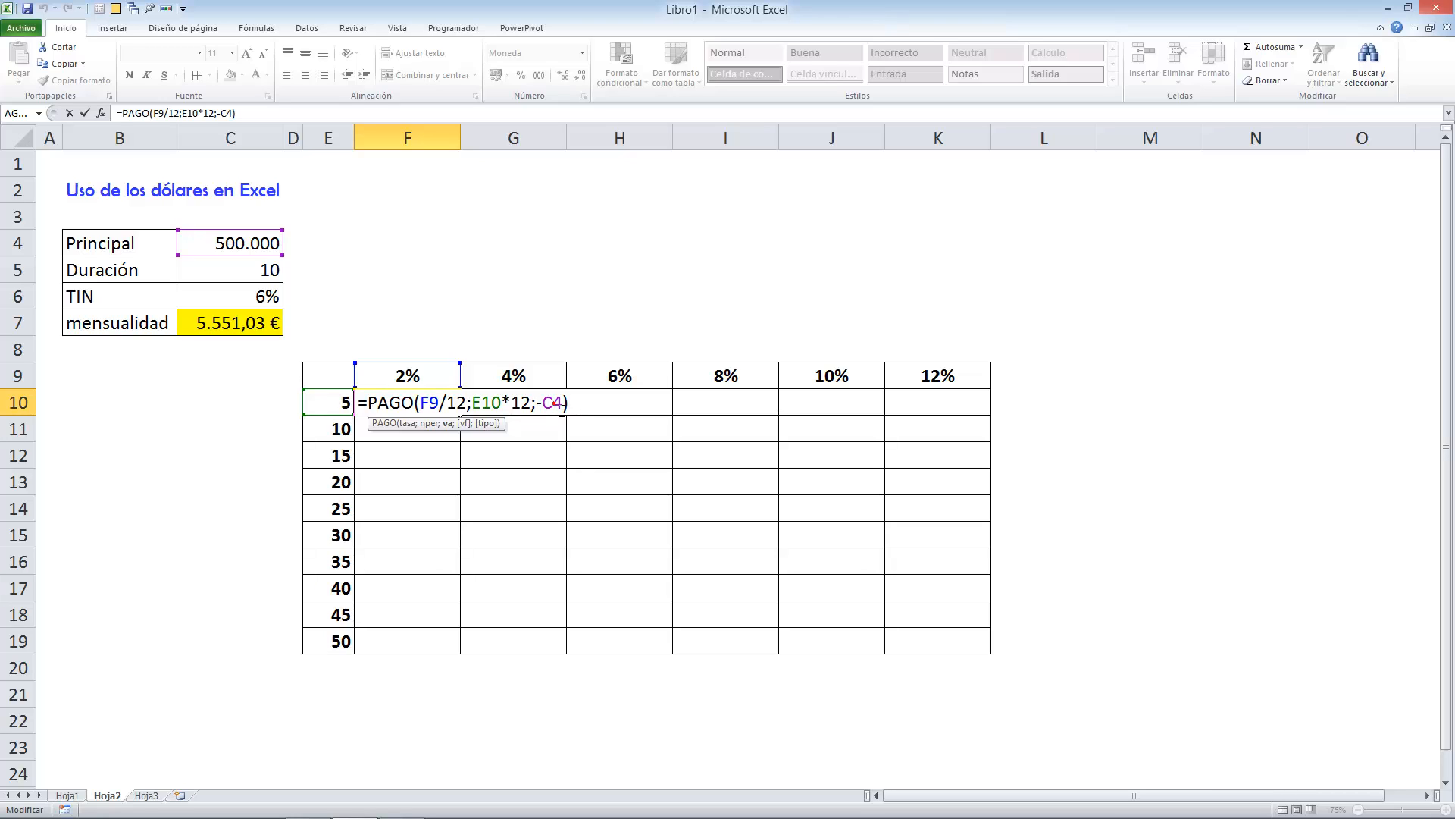
key("F4")
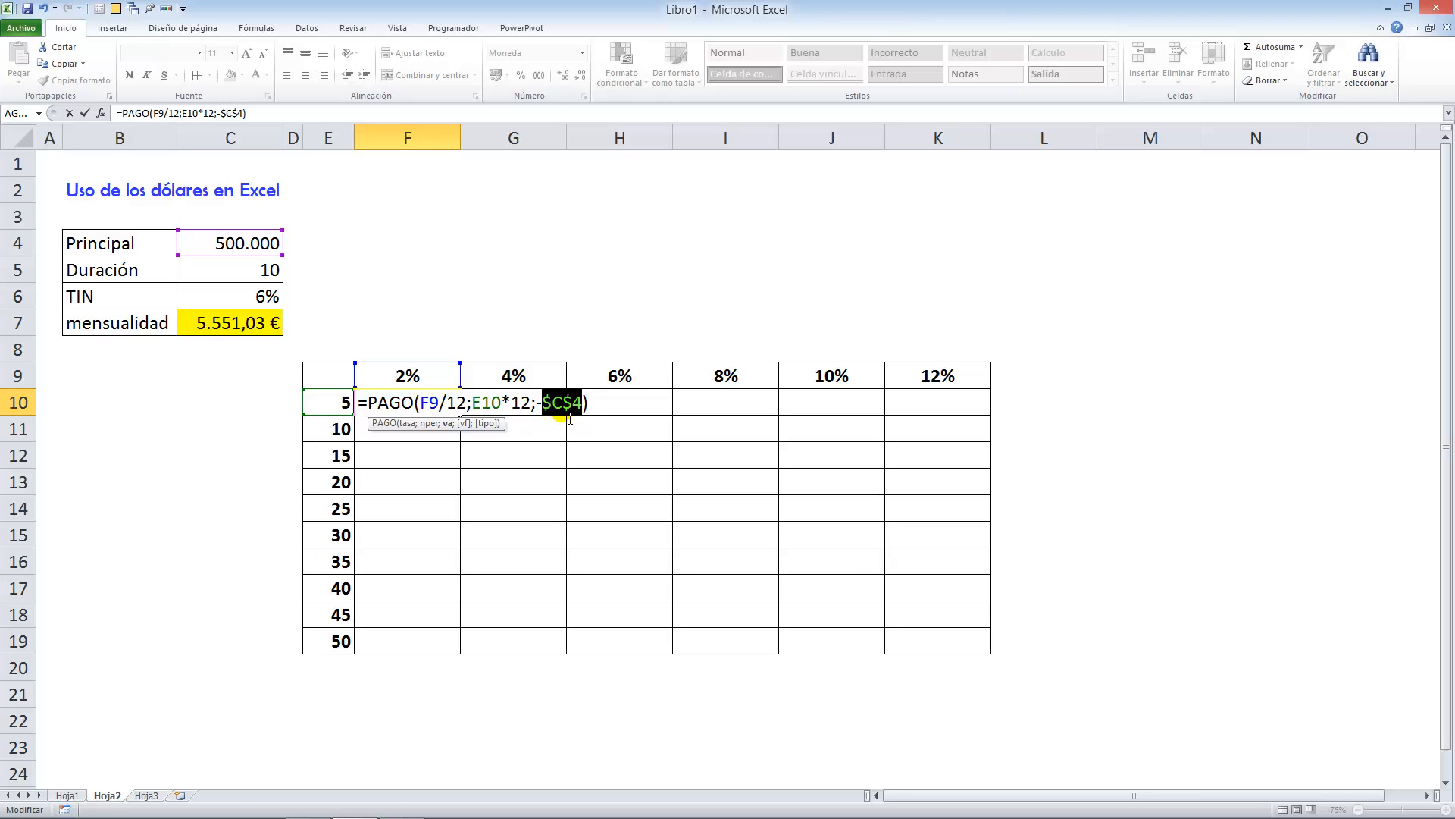
left_click(429, 403)
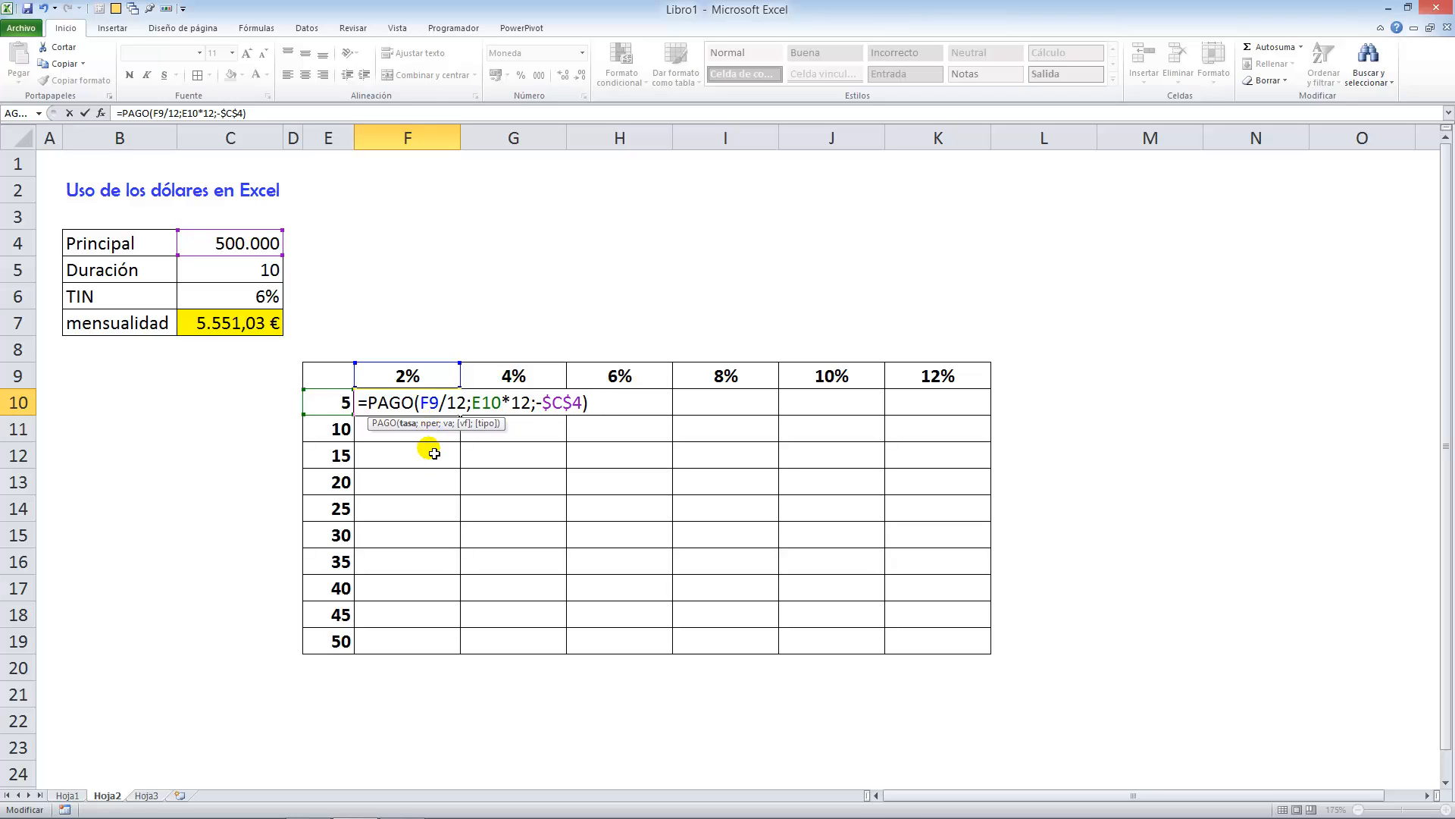
key("F4")
key("F4")
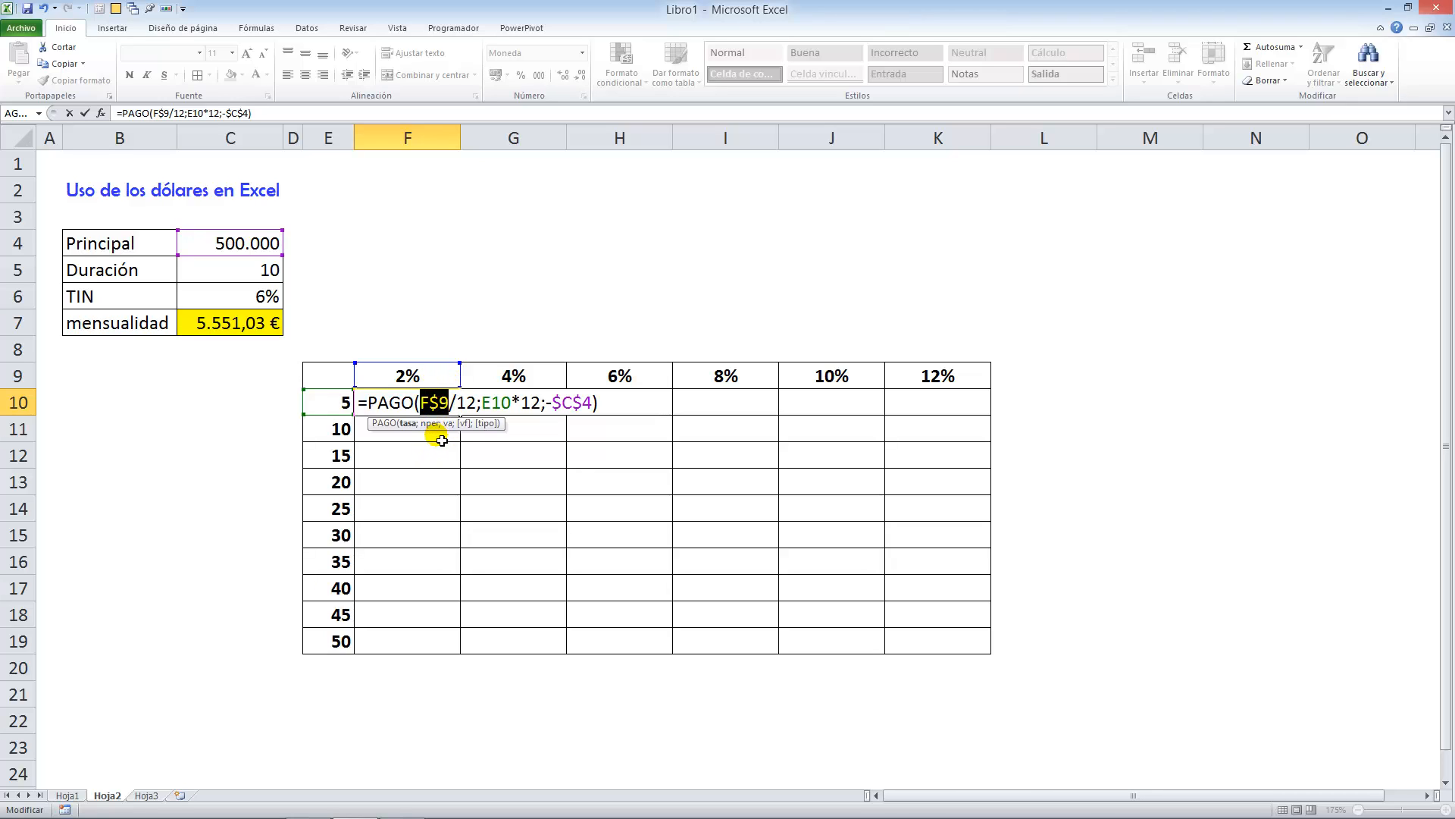
Step: Lock the column of the duration reference as $E10 in the F10 formula and accept the edit
left_click(496, 403)
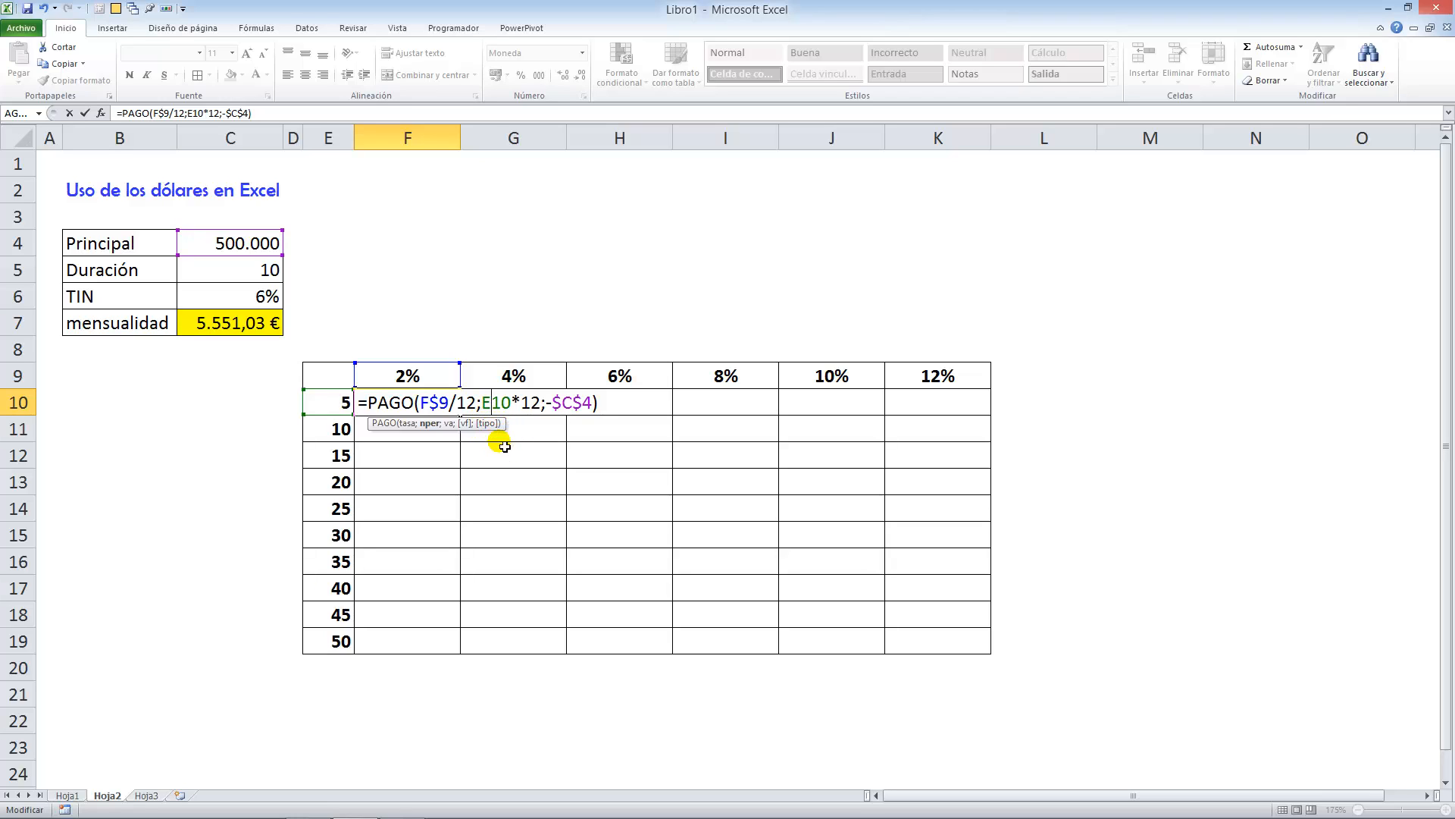
key("F4")
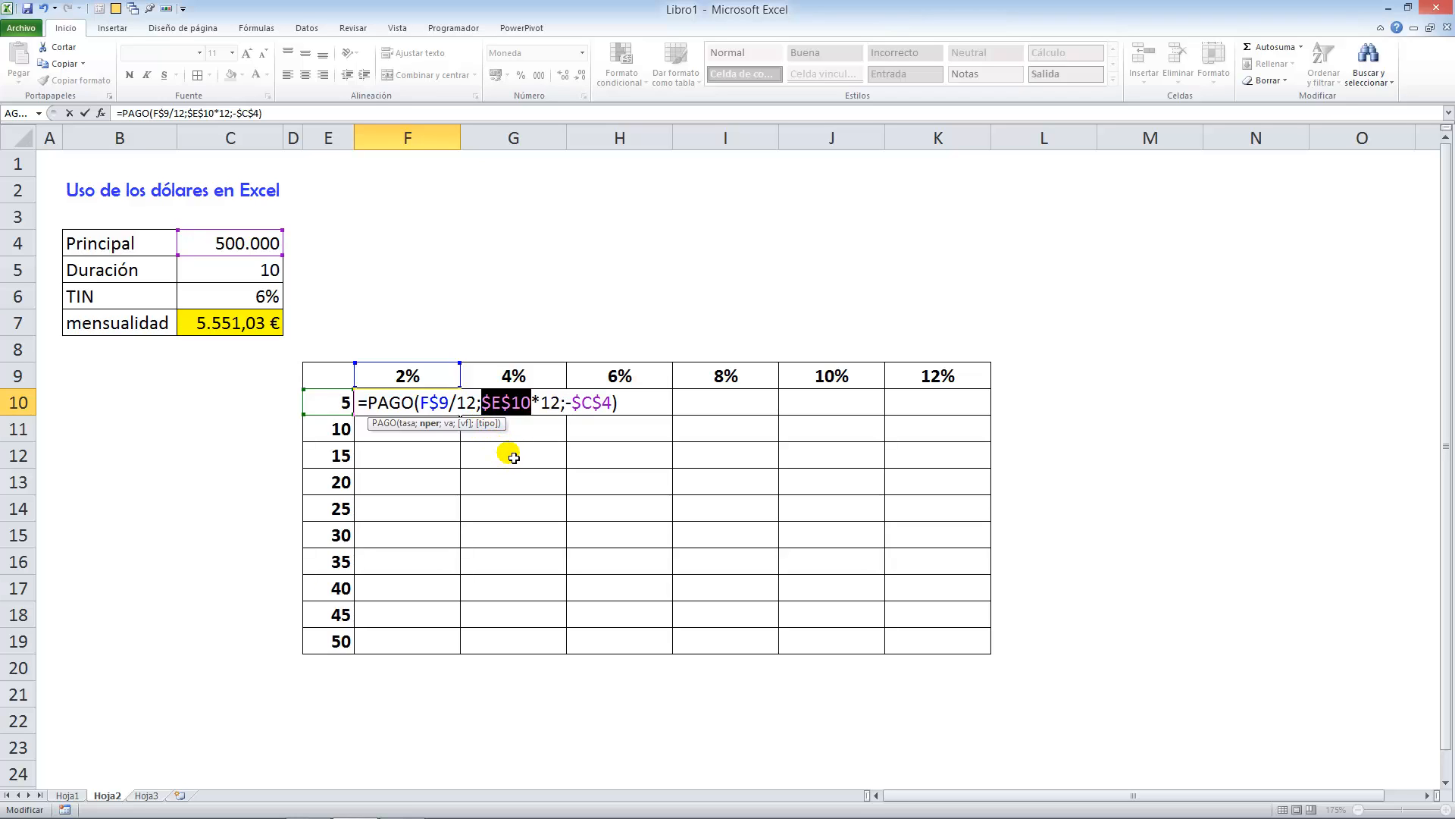
key("F4")
key("F4")
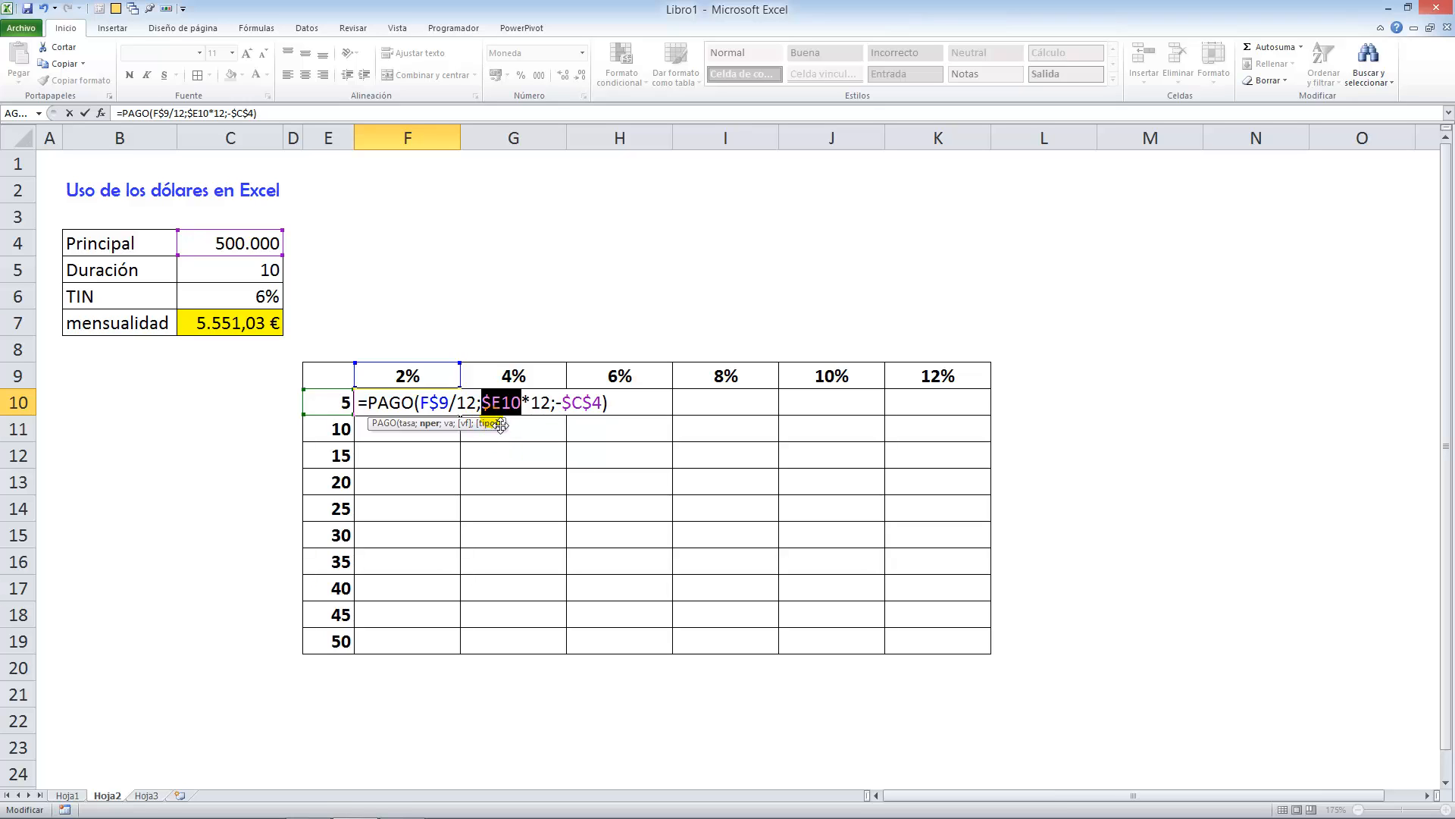
key("Return")
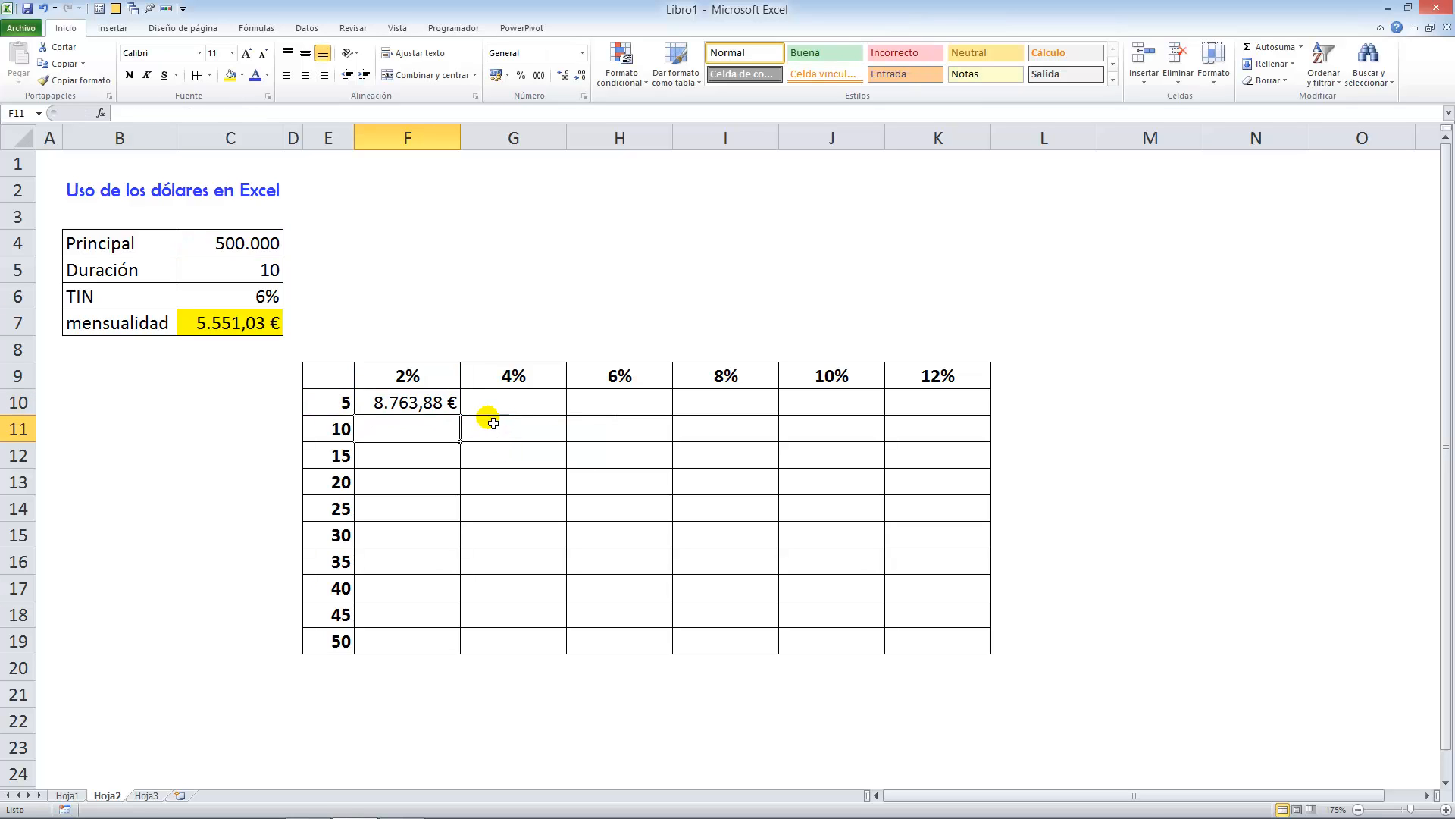
Step: Fill the F10 payment formula down to row 19 and across to column K
left_click(443, 403)
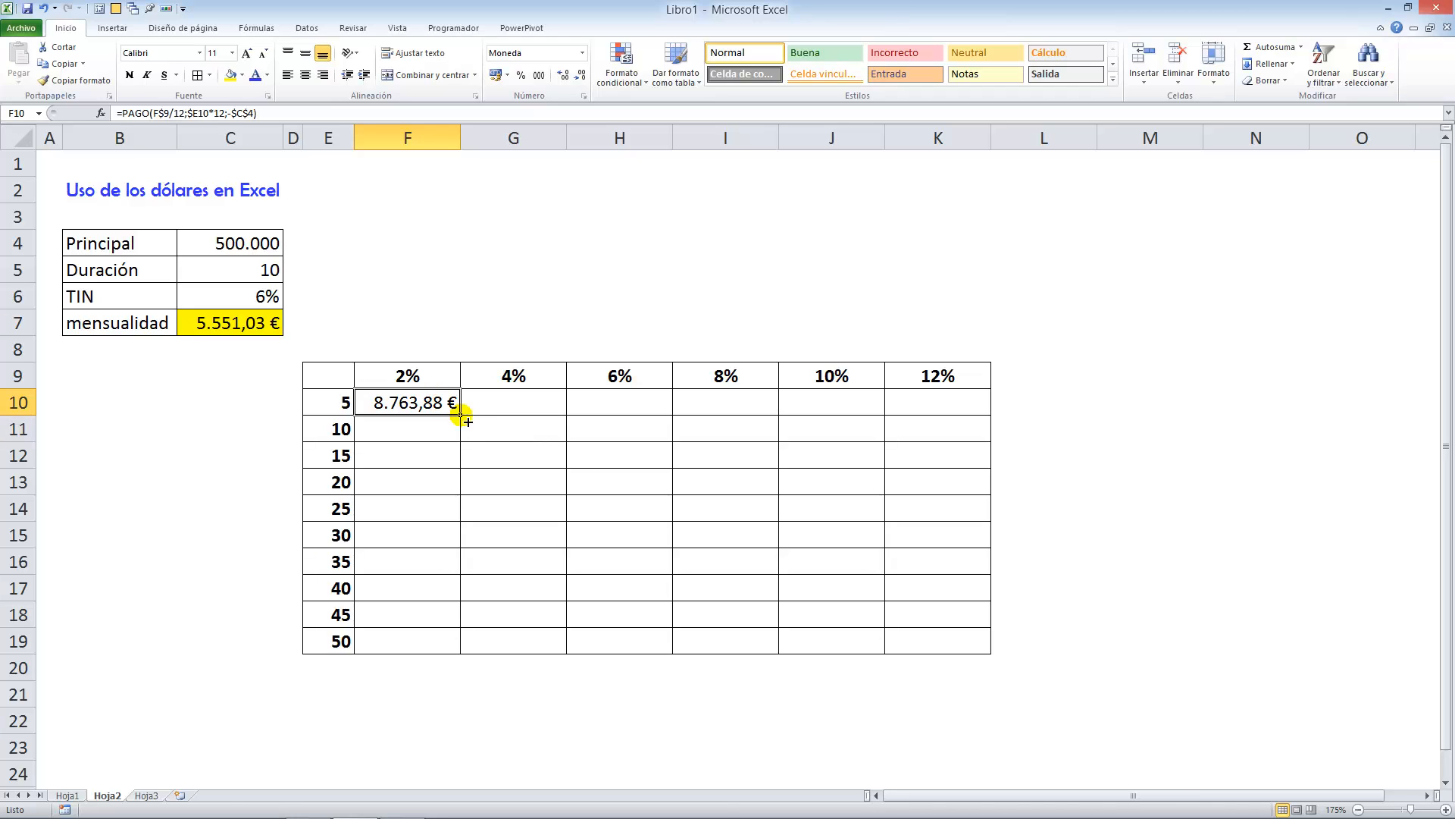
double_click(461, 415)
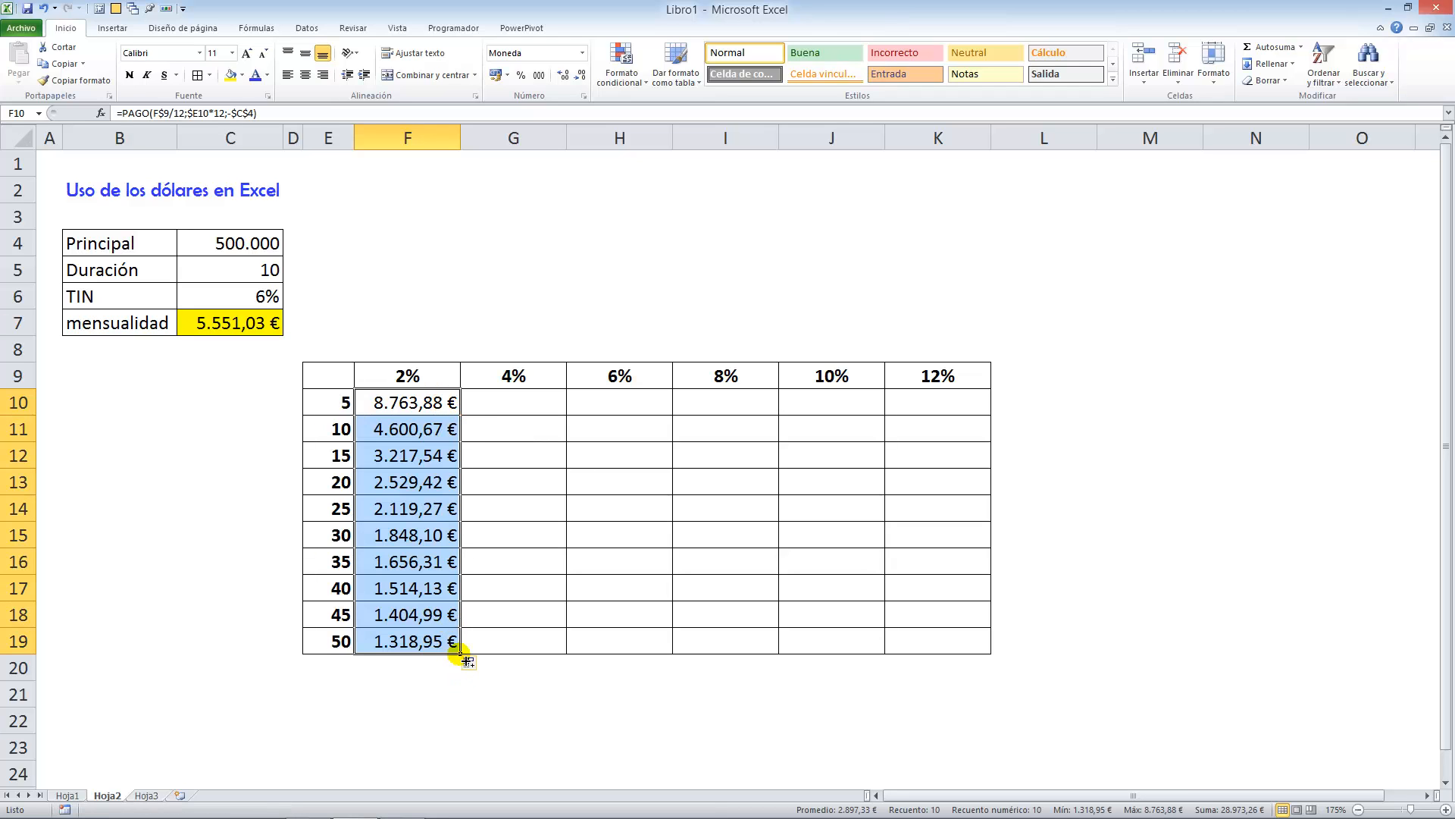
left_click_drag(460, 652, 980, 656)
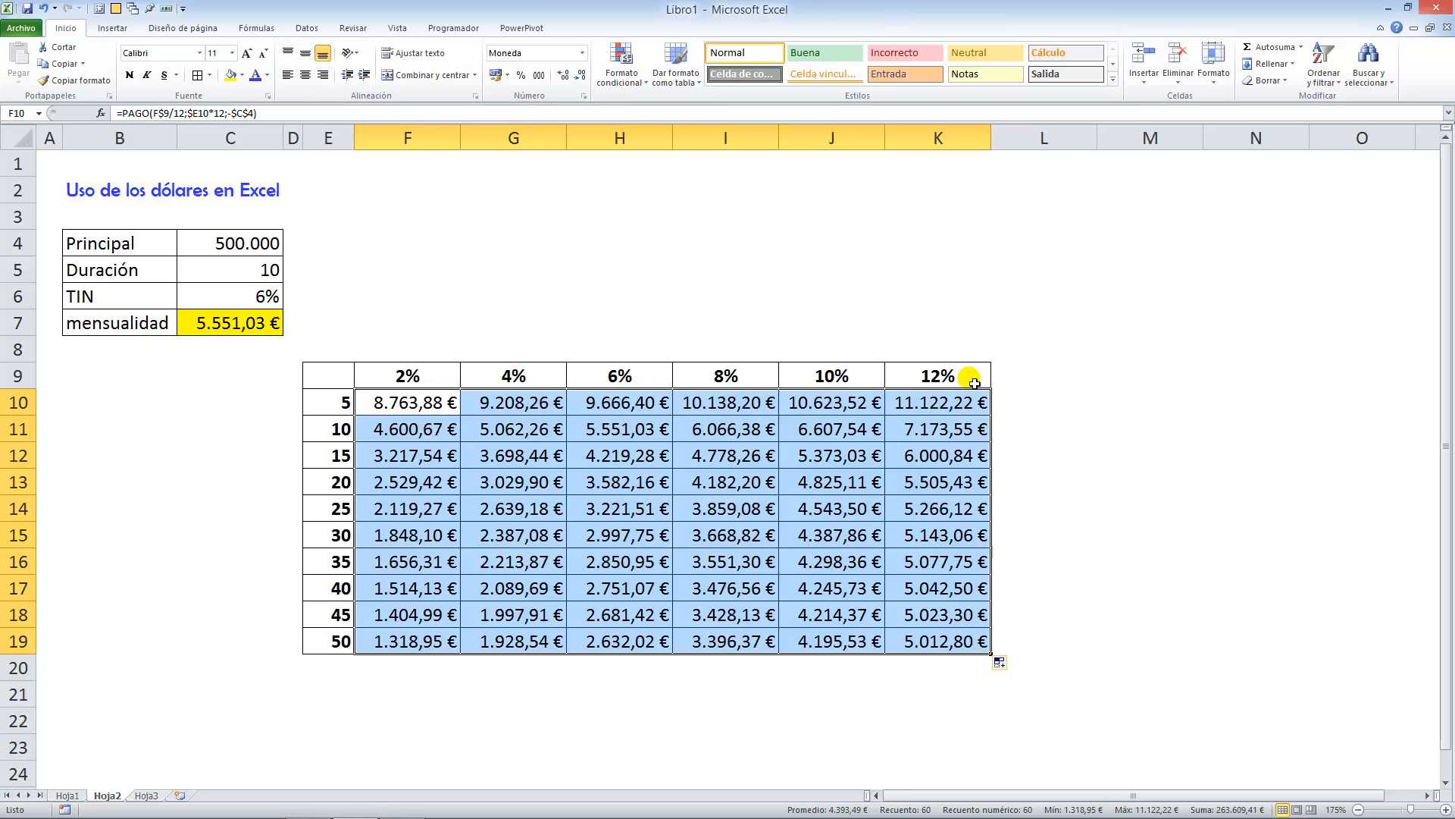
left_click(813, 317)
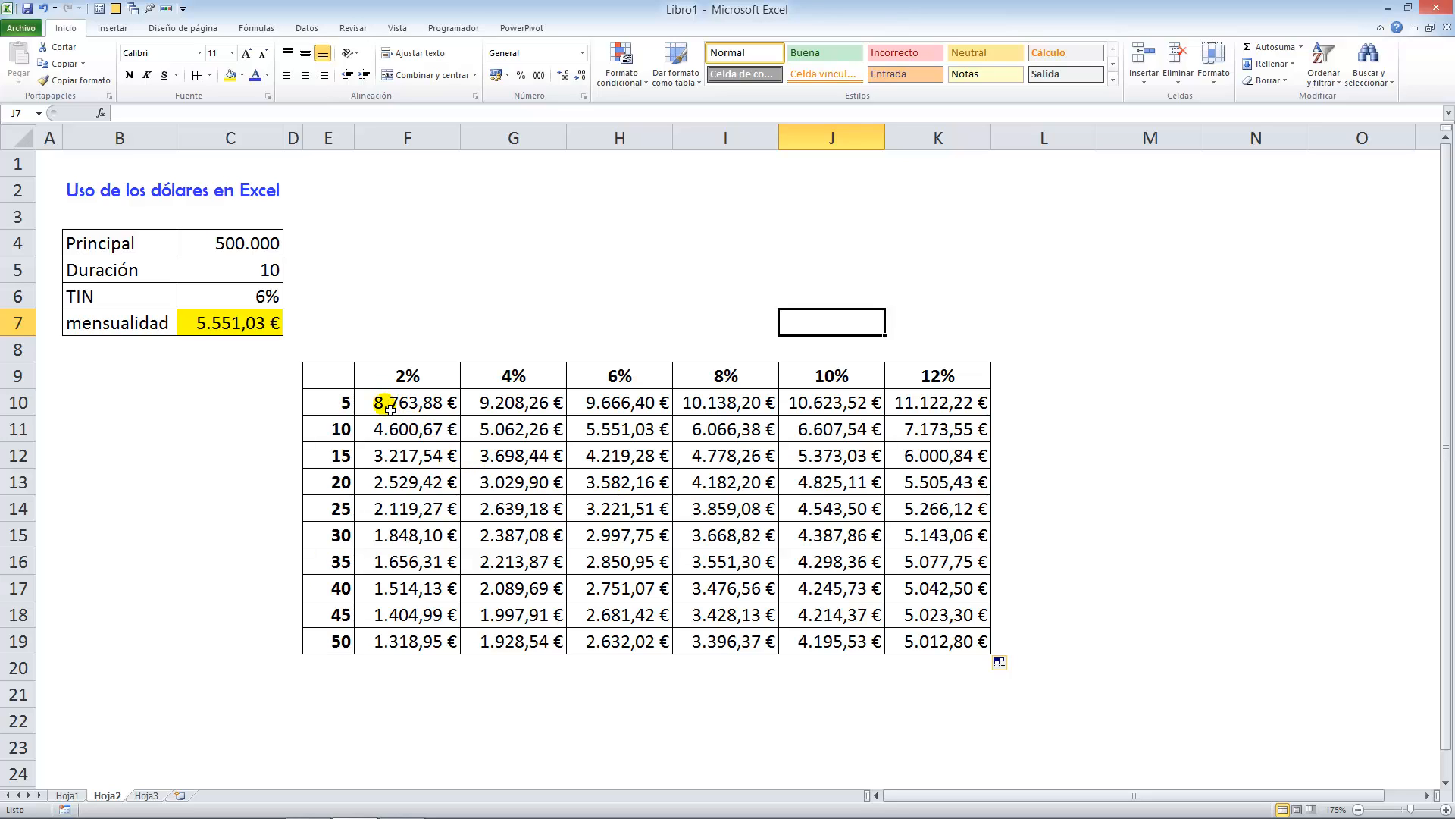
Step: Insert a scatter chart with smooth lines and no markers from E10:F19
left_click_drag(334, 402, 430, 642)
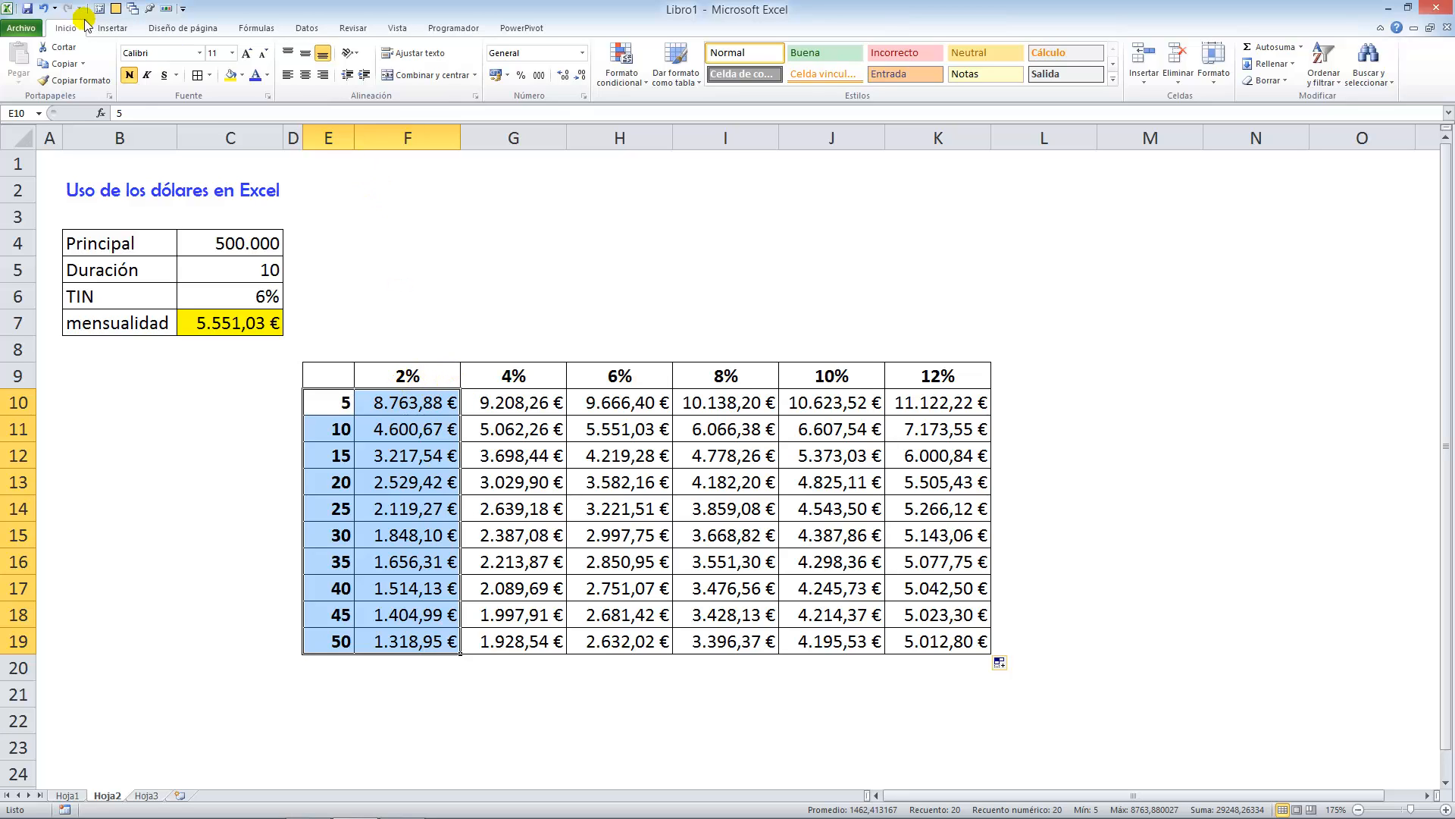
left_click(108, 29)
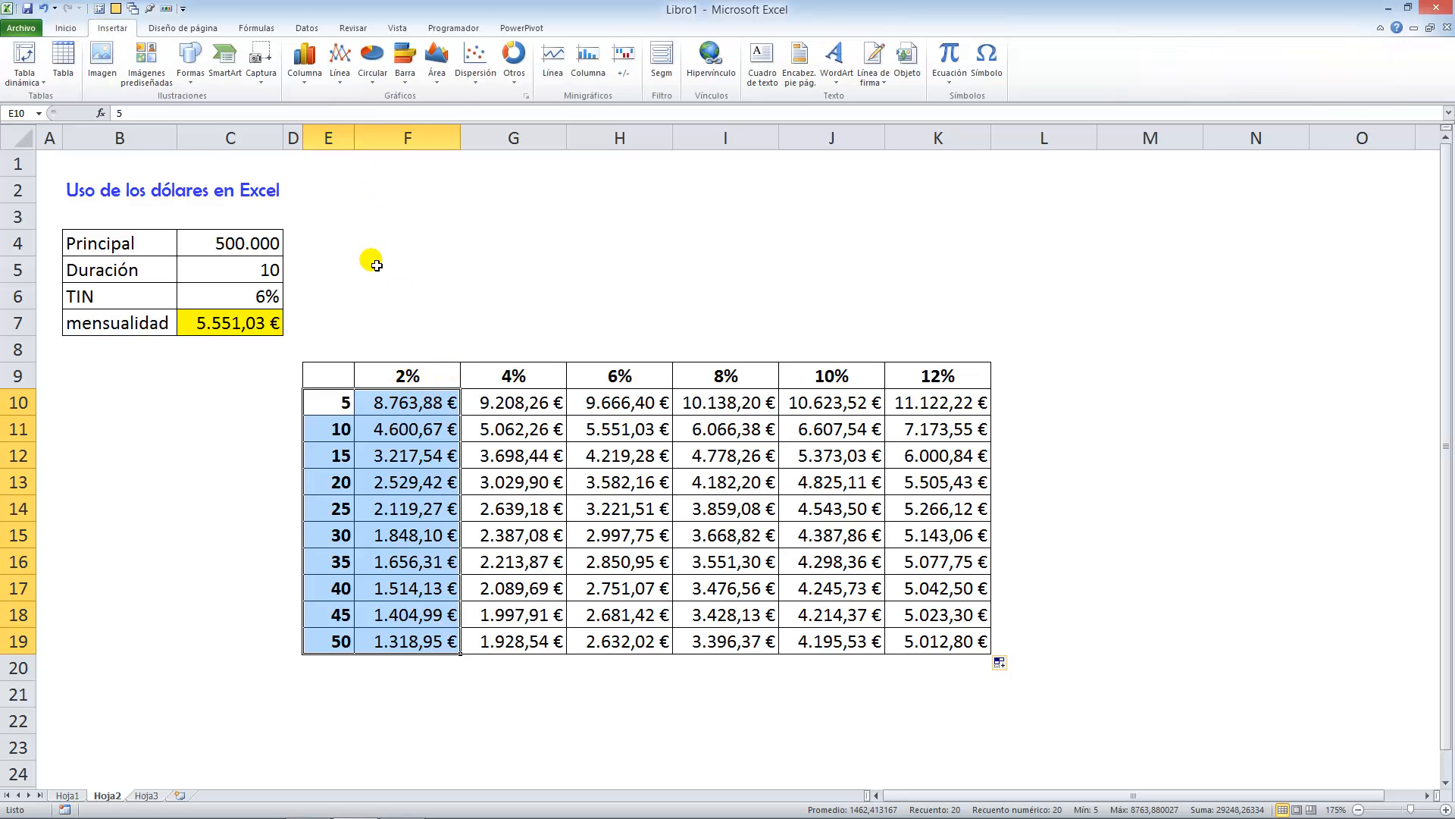
left_click(477, 70)
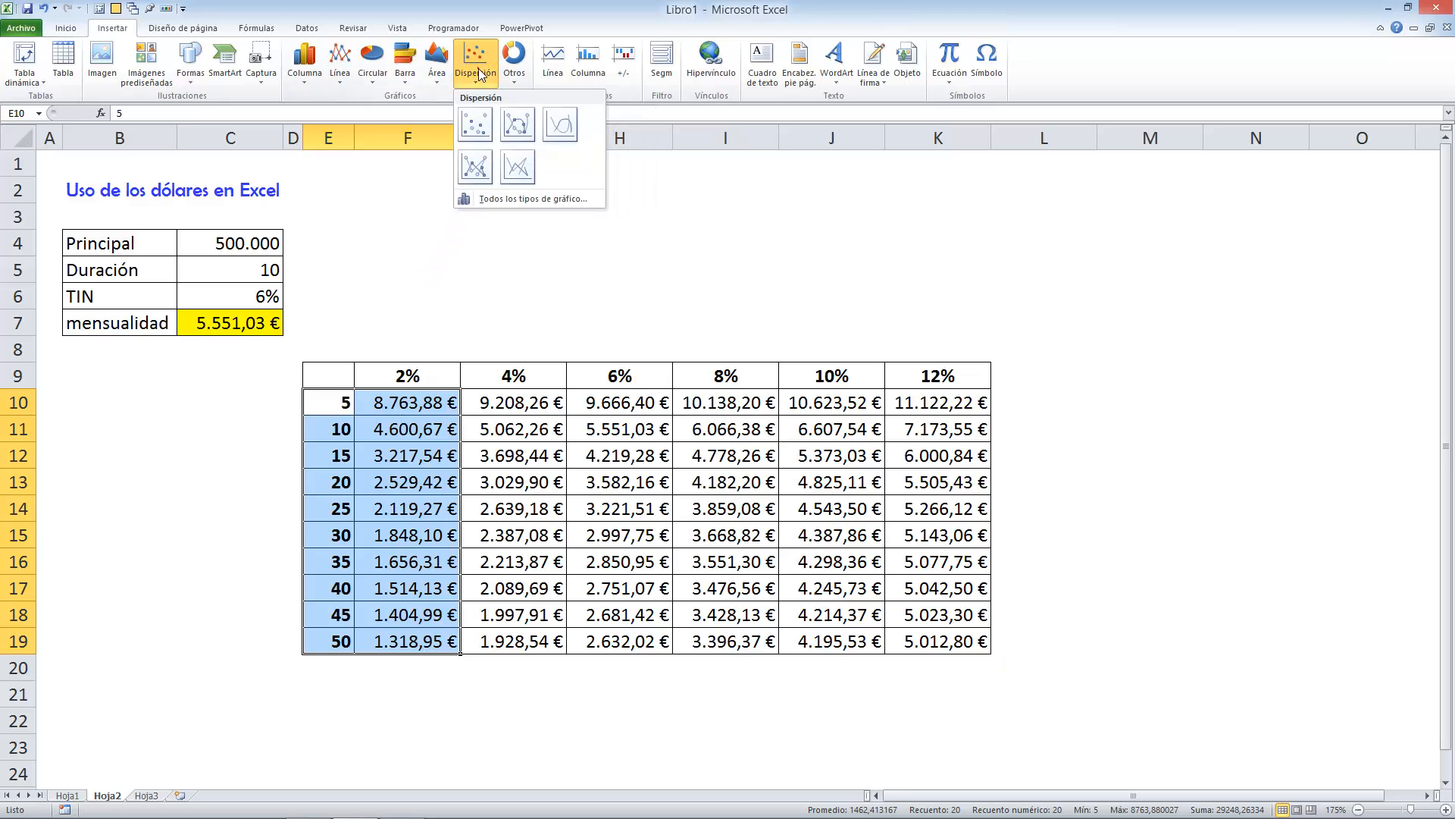
left_click(562, 128)
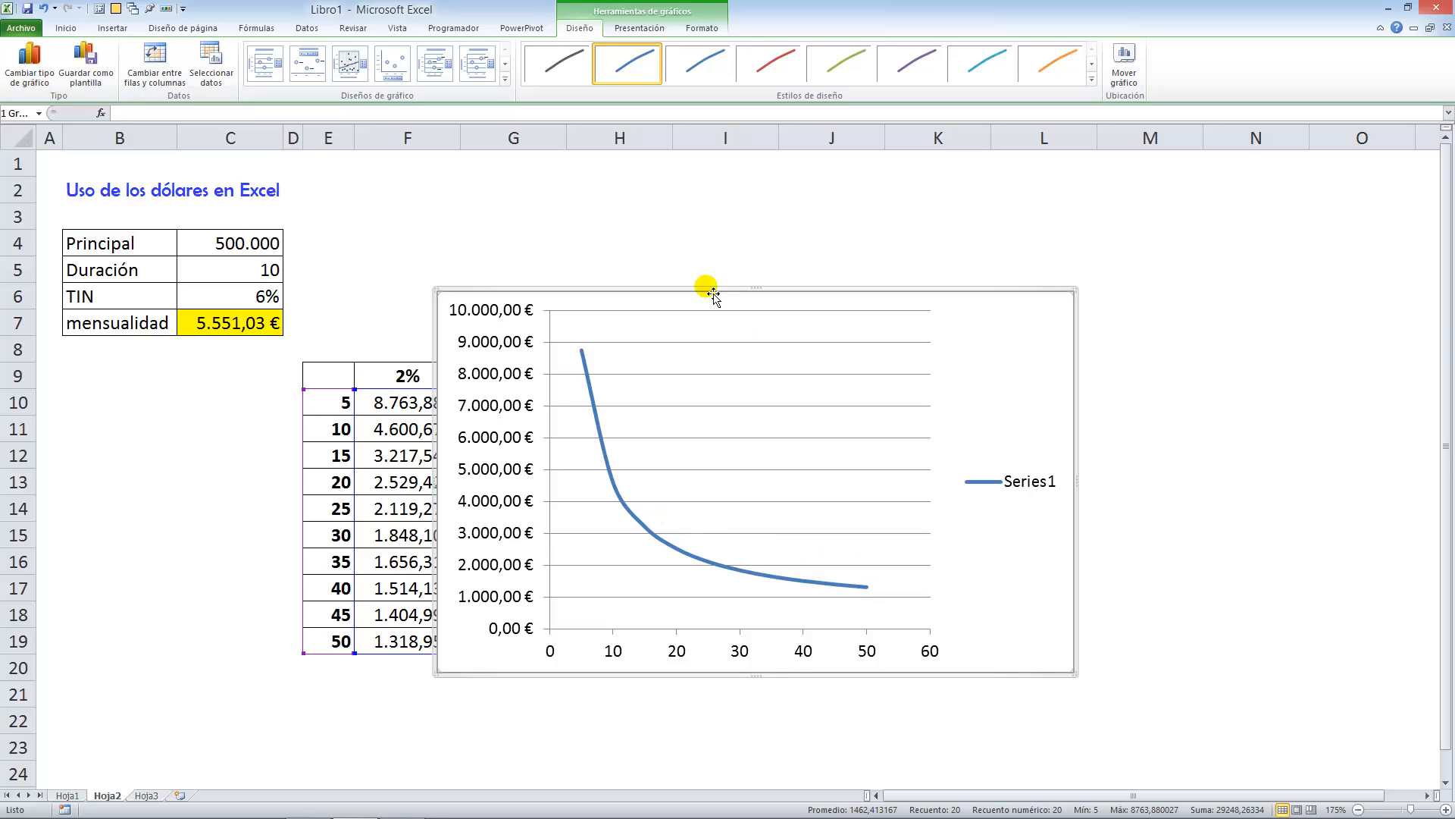
Step: Move the chart to the empty area just right of the payment table so it covers no data
left_click_drag(713, 295, 1114, 526)
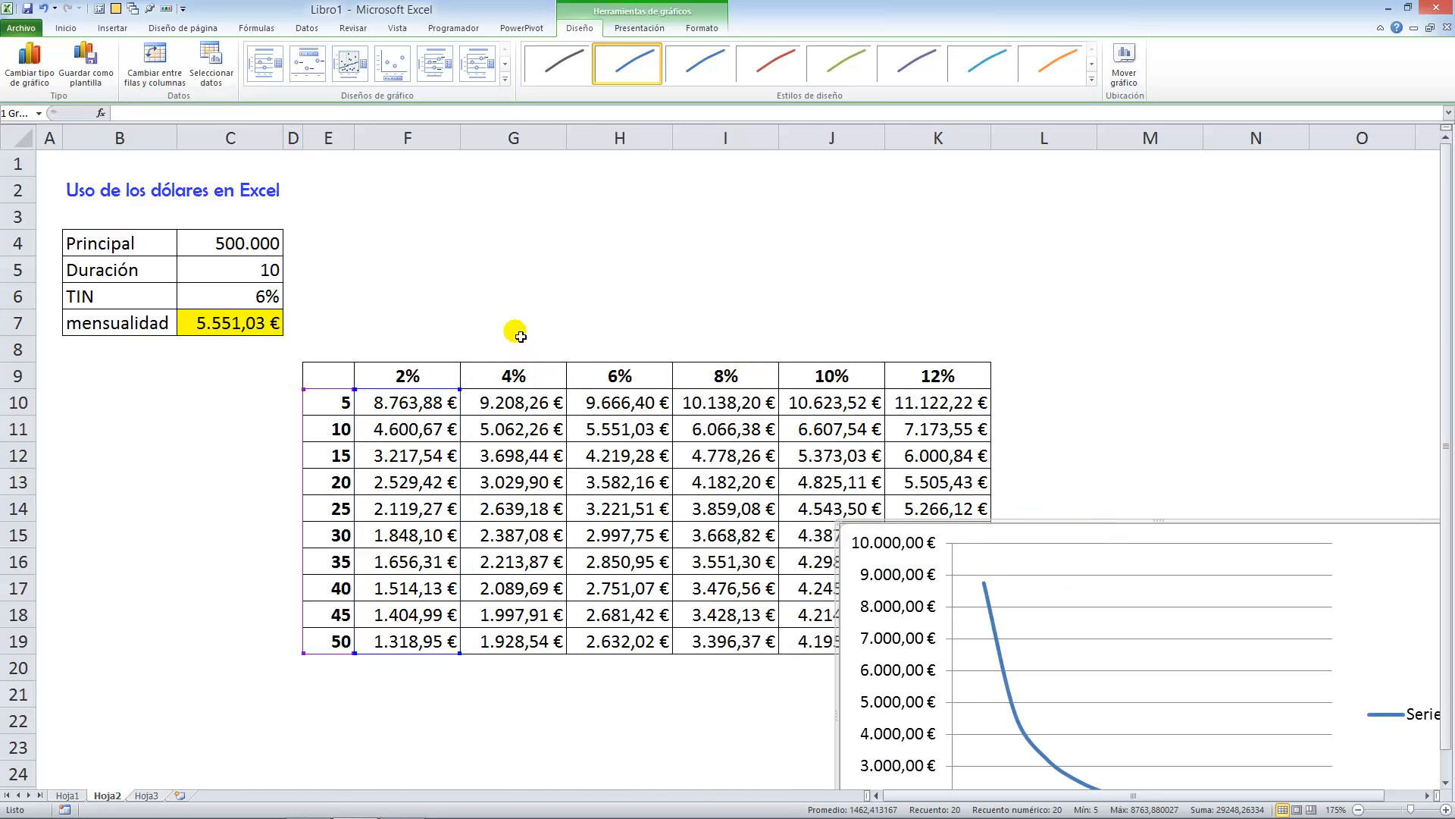
scroll(504, 318, "down", 2)
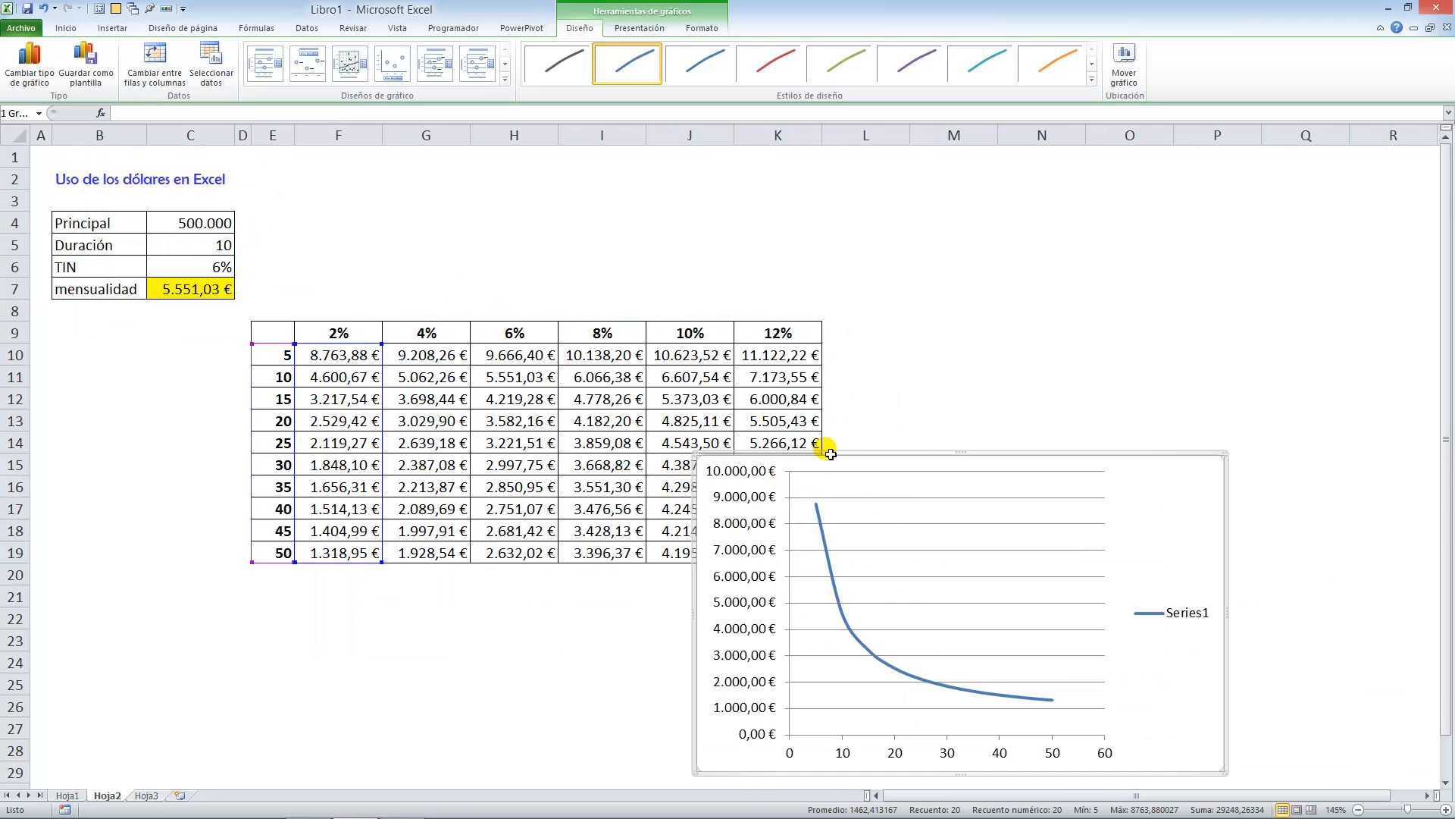
left_click_drag(833, 449, 968, 295)
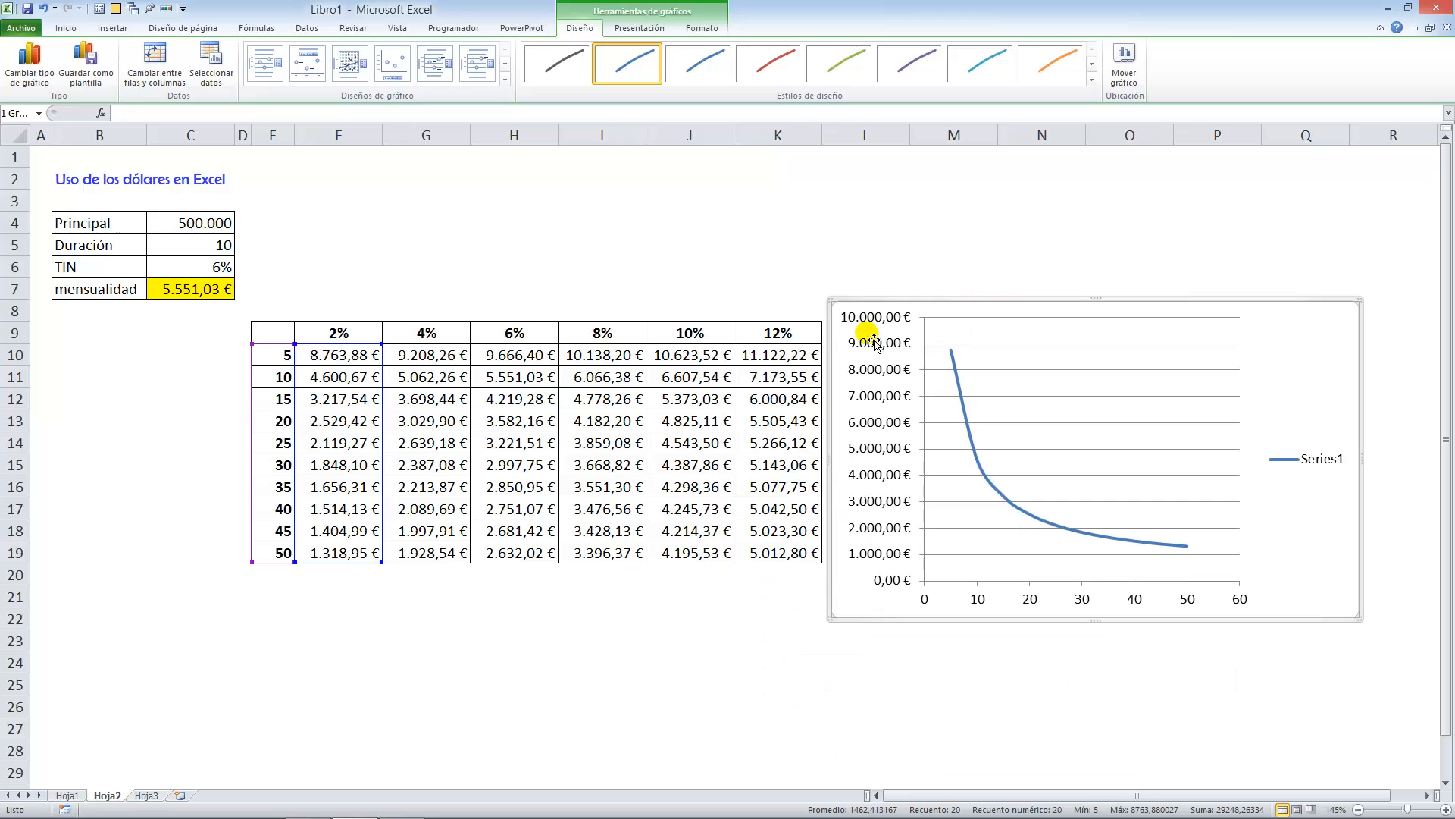
Step: Copy the payments in G10:K19 and paste them into the chart as additional series
left_click(441, 360)
left_click_drag(441, 360, 817, 555)
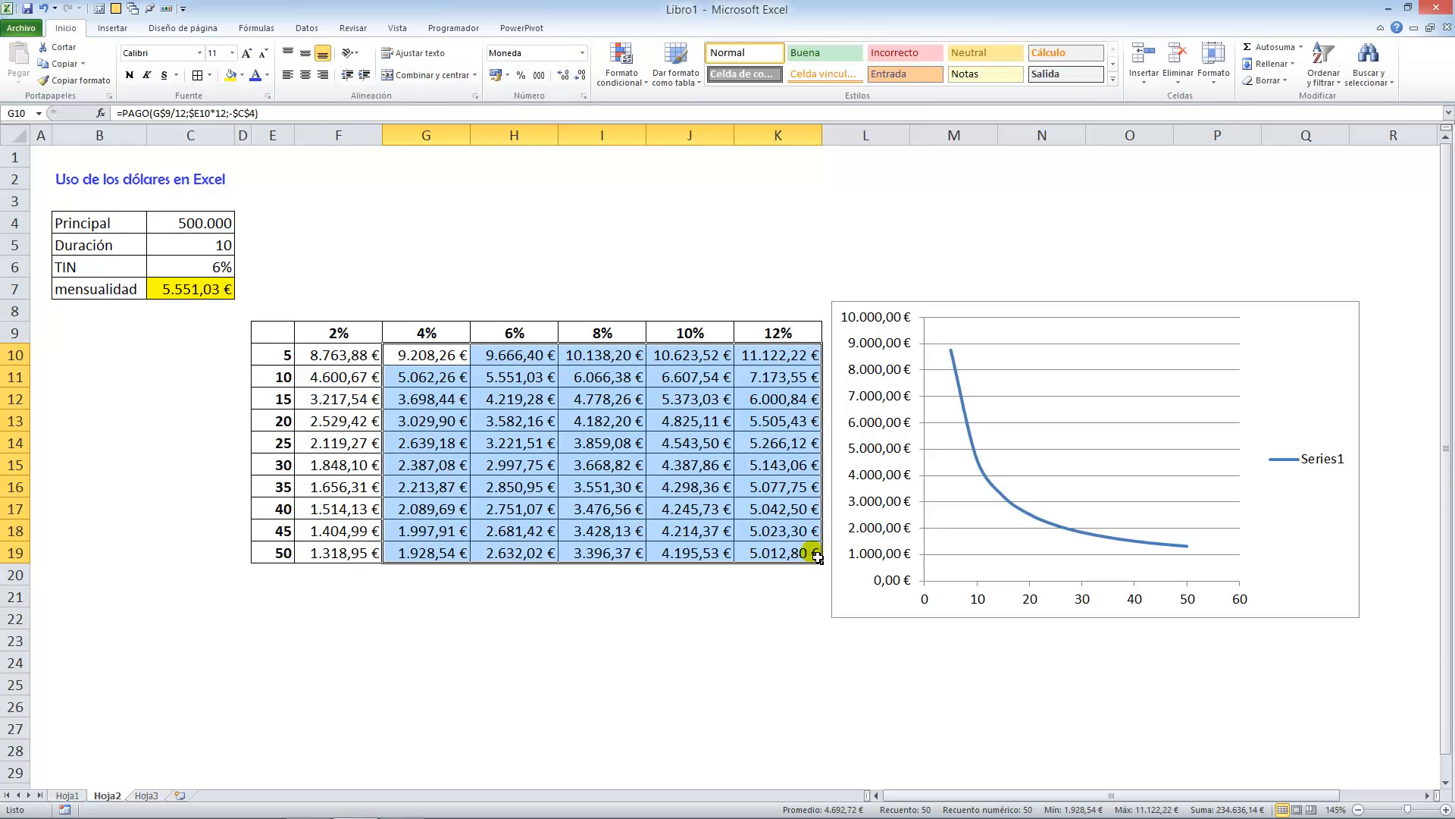
key("ctrl+c")
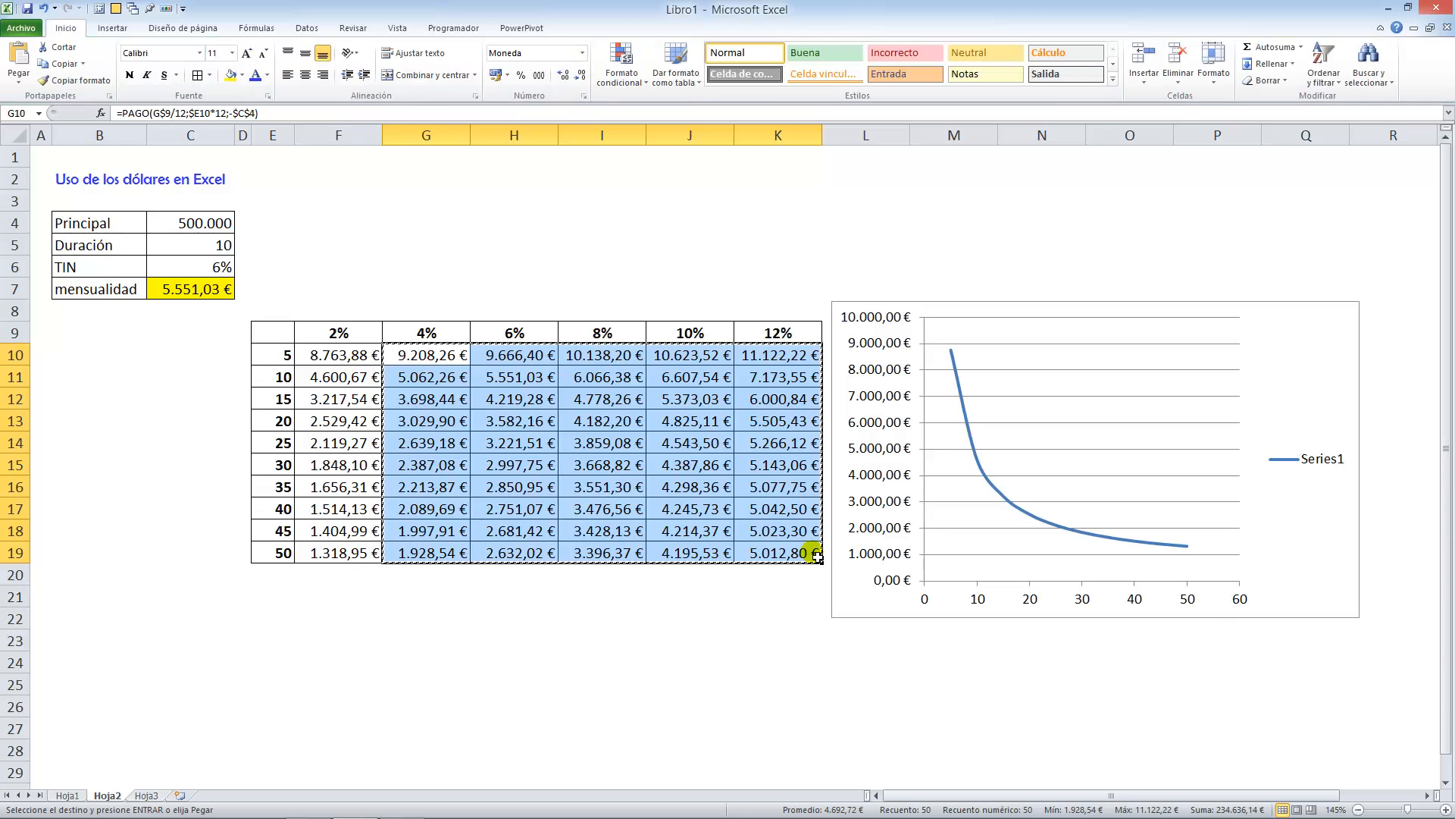
left_click(966, 416)
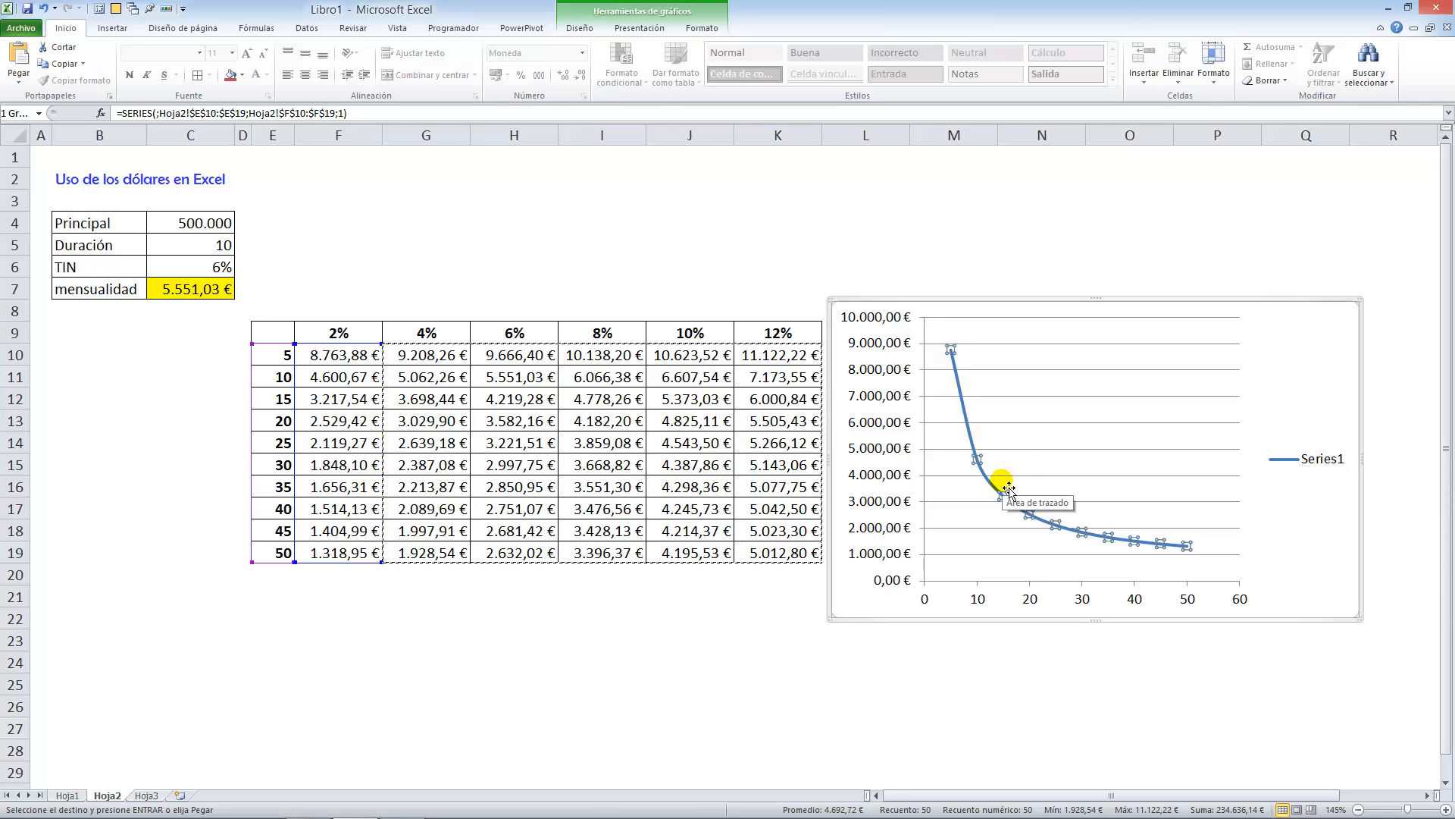
key("ctrl+v")
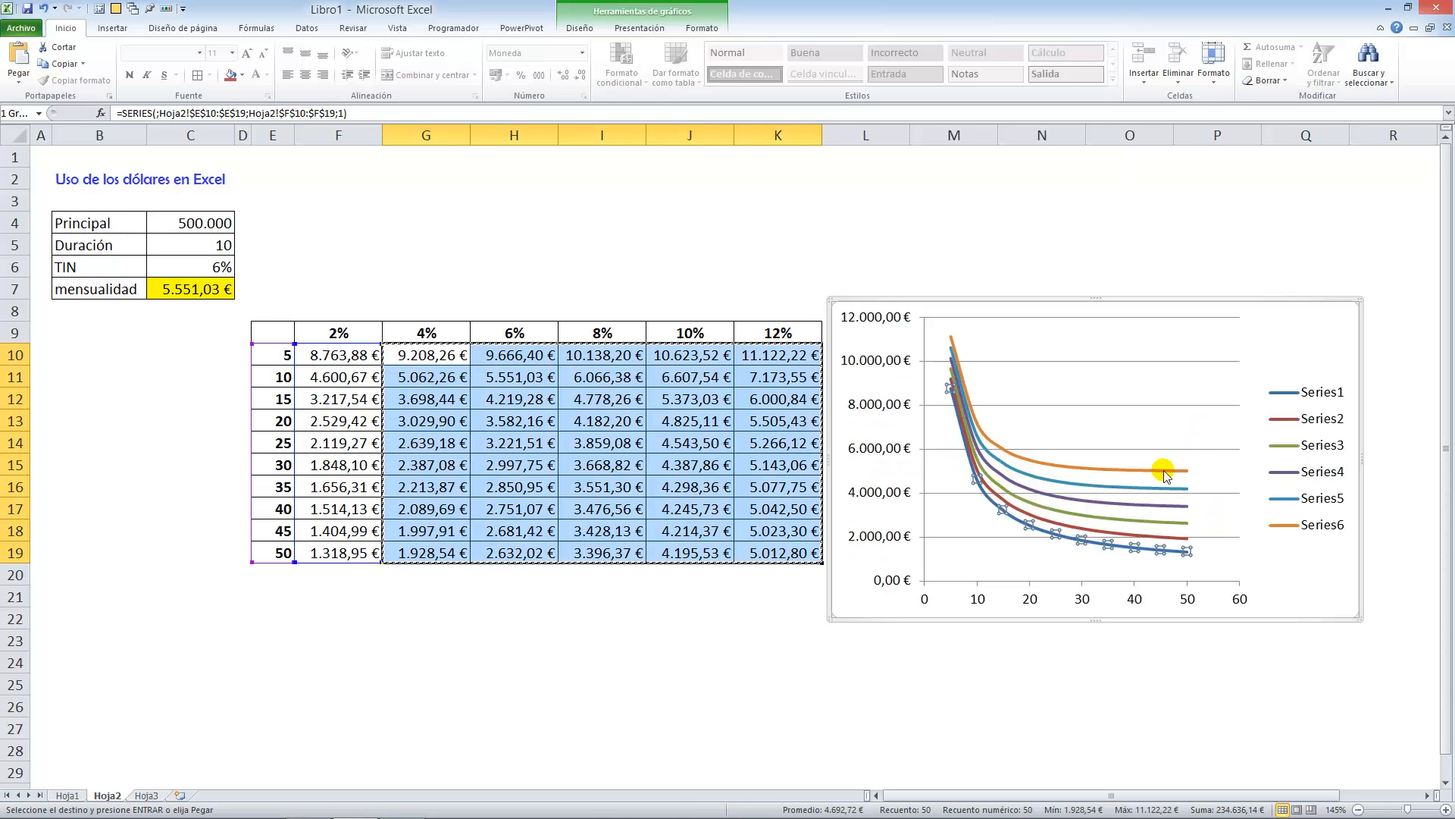
Step: Open the chart's data source selection and name the first series from cell F9 (2%)
left_click(1309, 584)
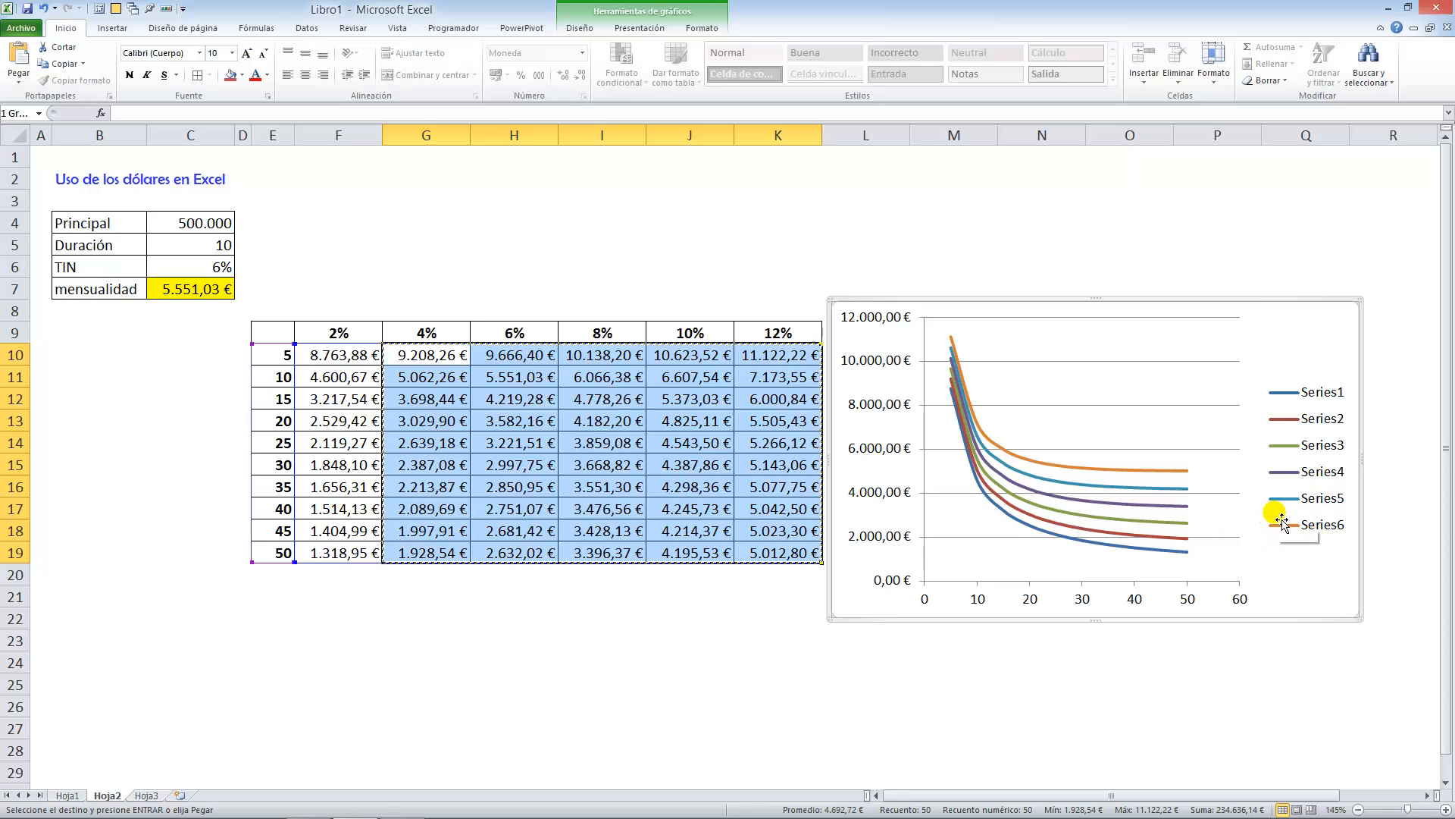
right_click(1173, 479)
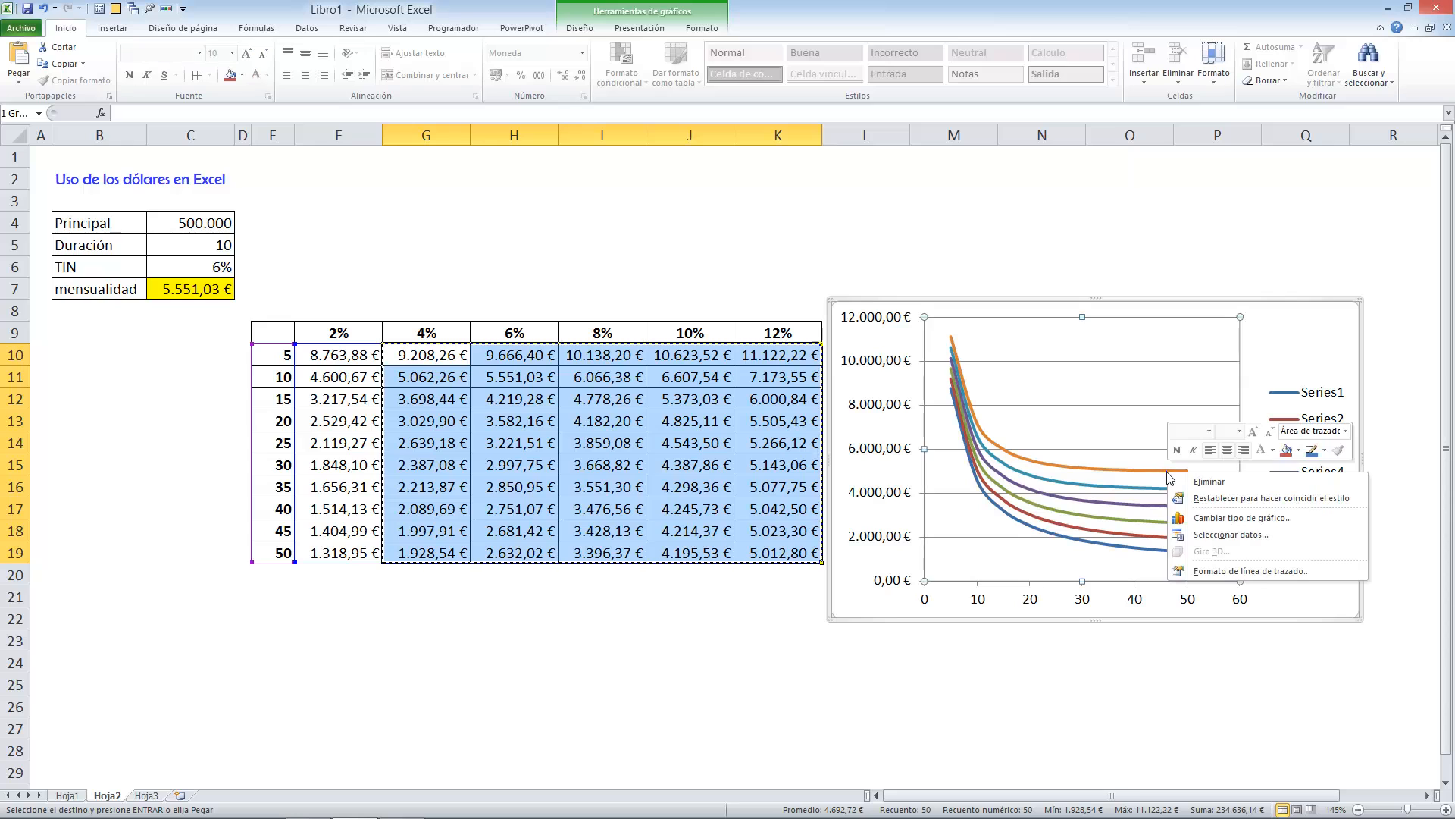
left_click(1221, 539)
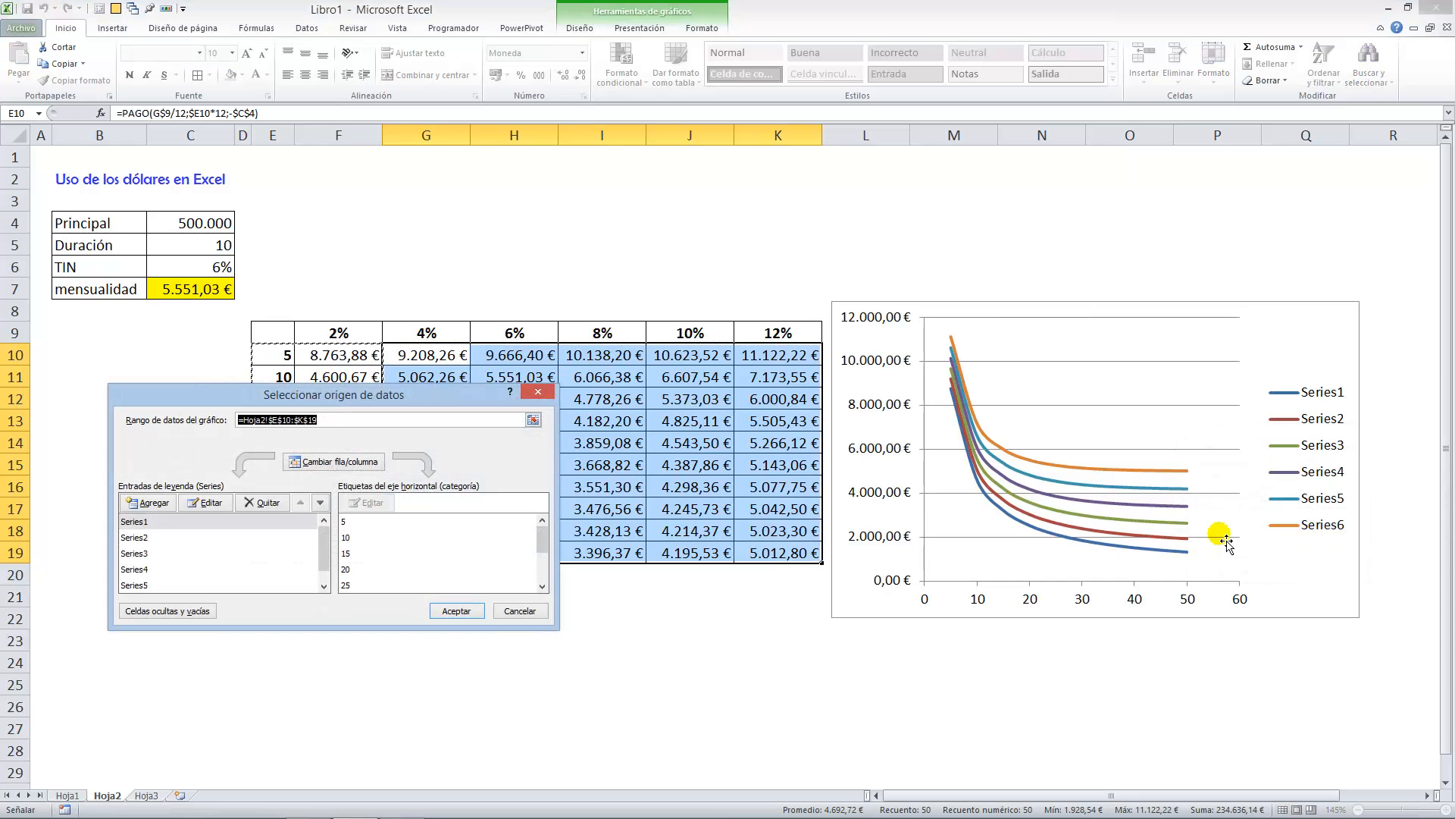
left_click(144, 523)
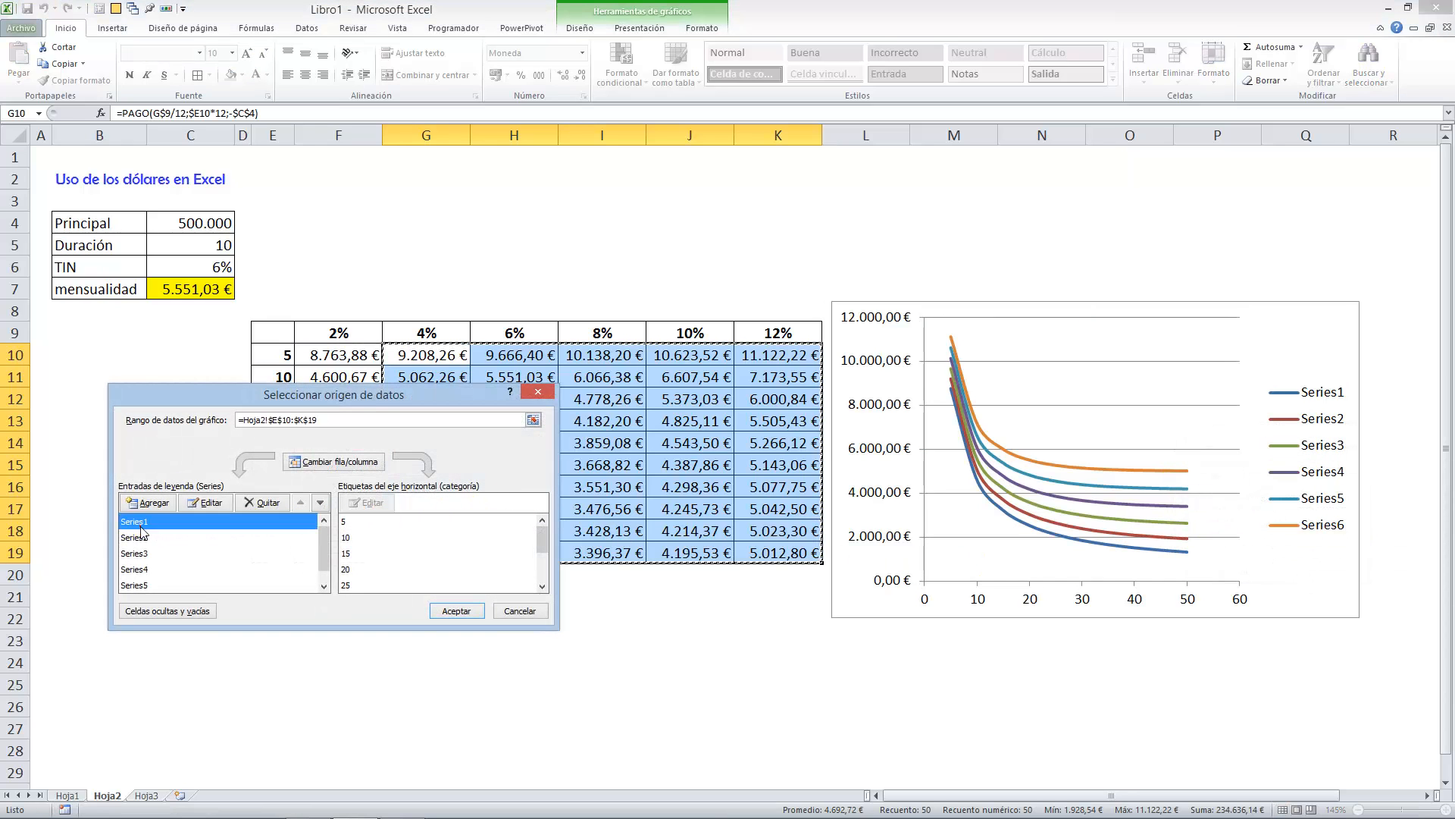
left_click(198, 503)
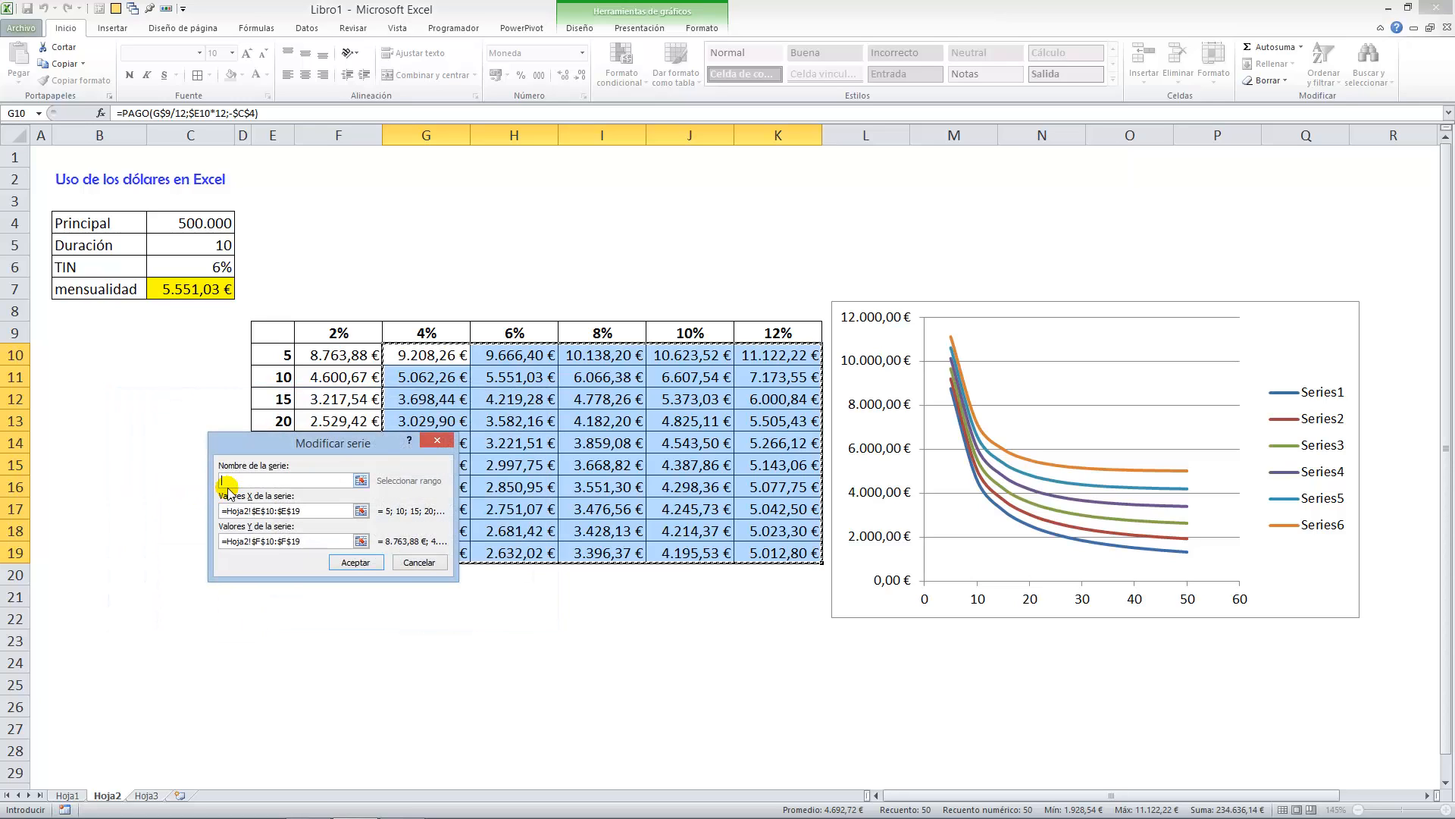
left_click(339, 335)
left_click(347, 563)
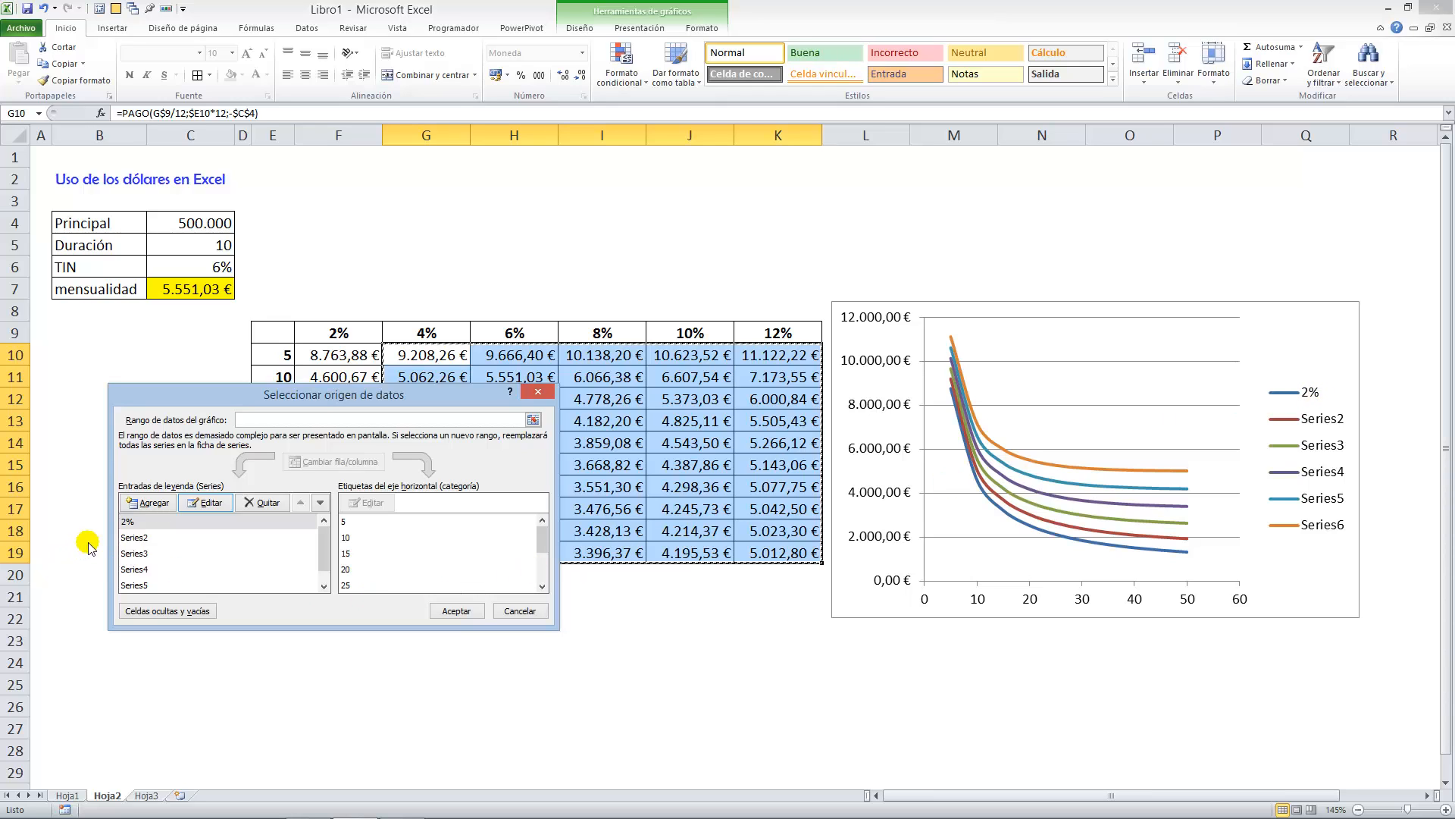
Step: Name the second series from cell G9 (4%) and the third series from cell H9 (6%)
left_click(140, 537)
left_click(191, 503)
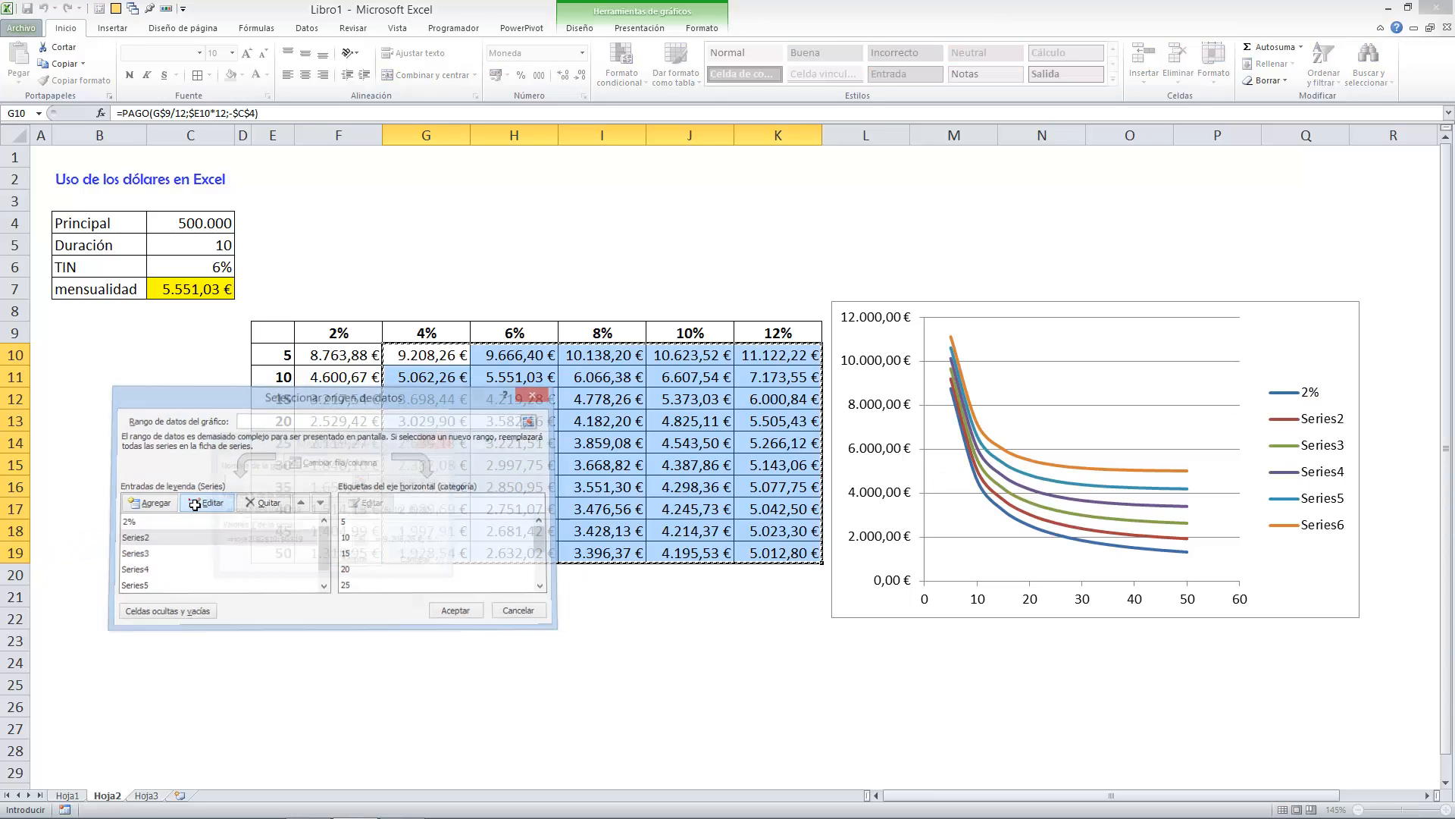
left_click(418, 335)
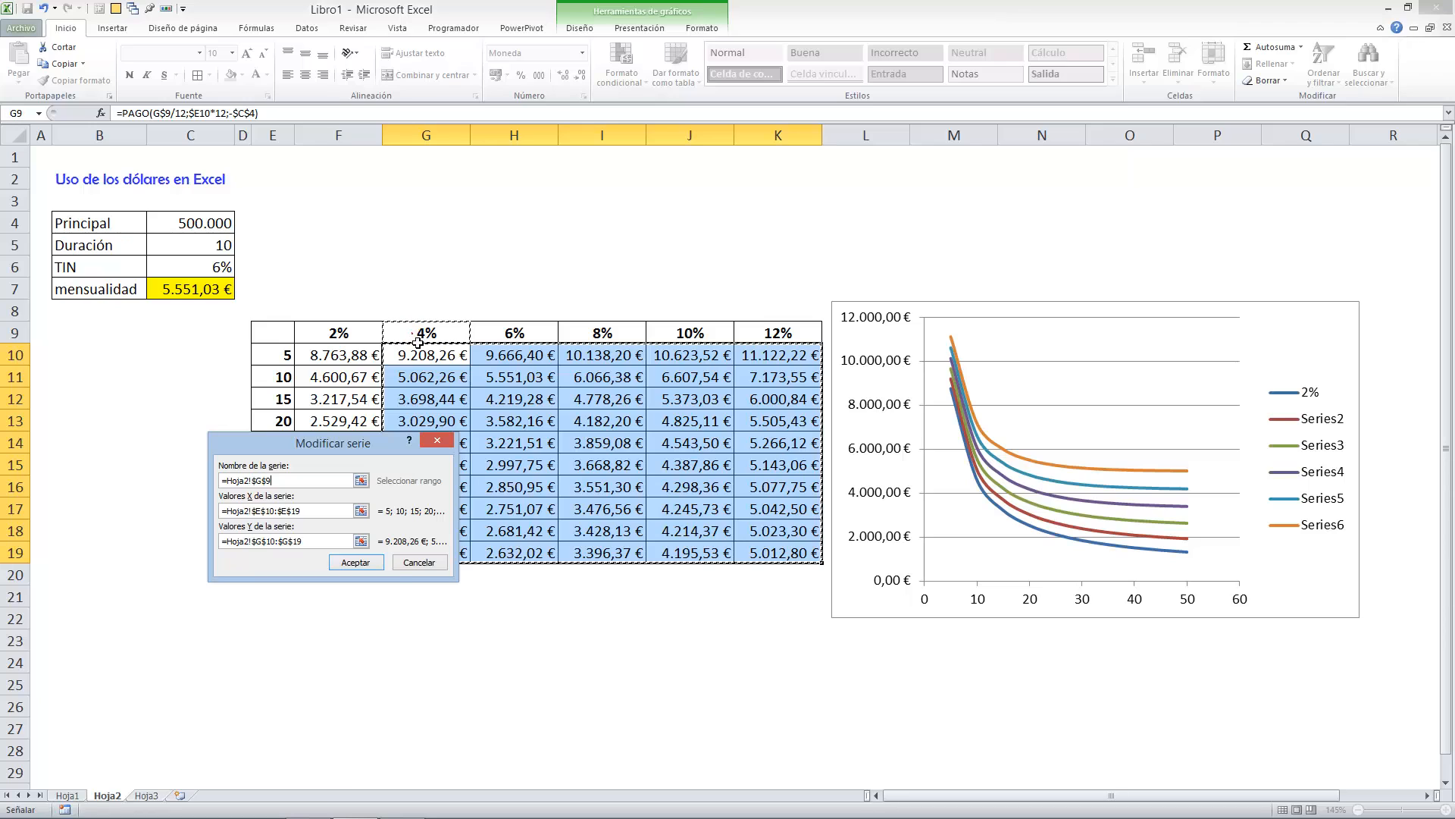
left_click(355, 562)
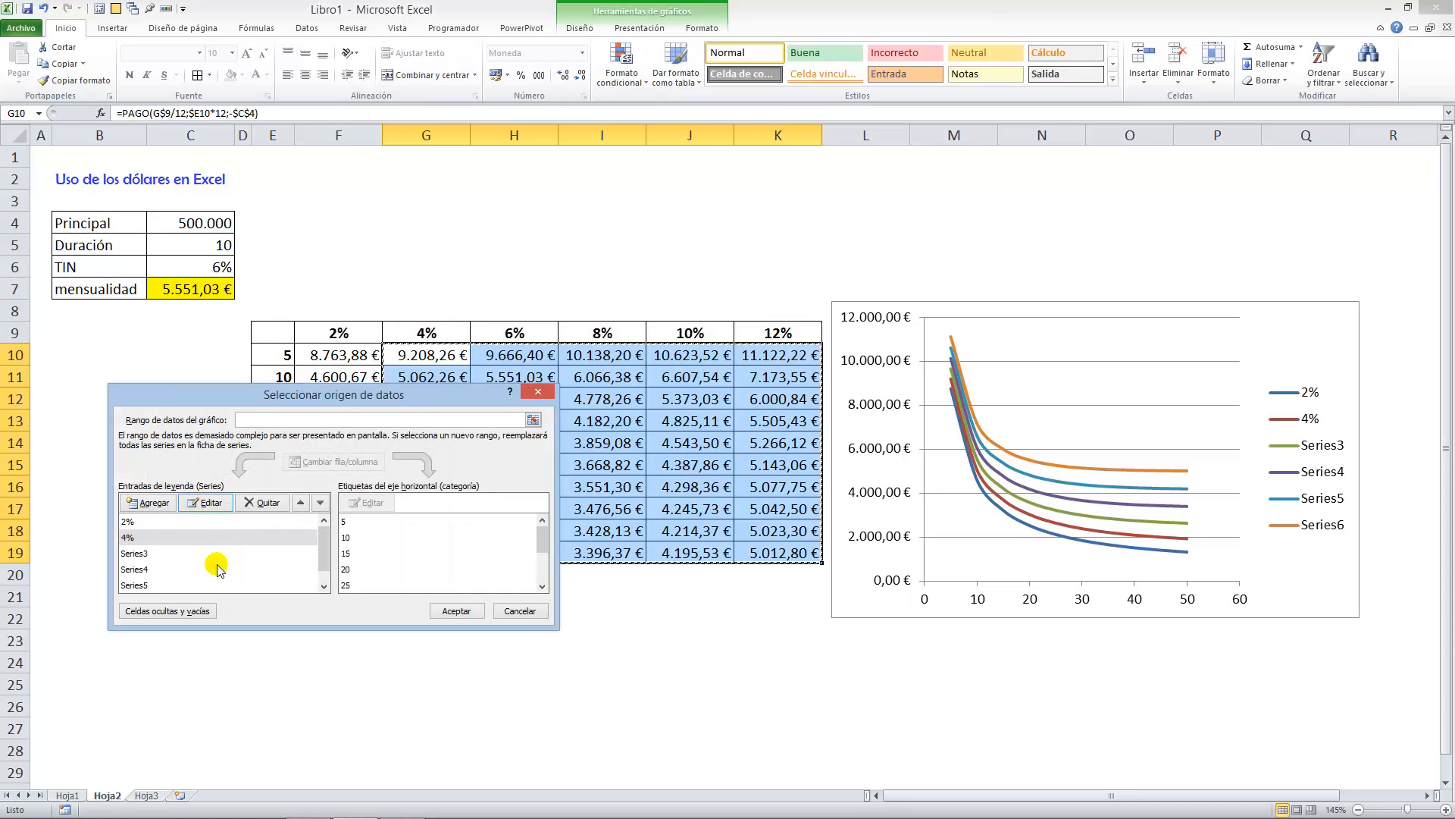
left_click(139, 559)
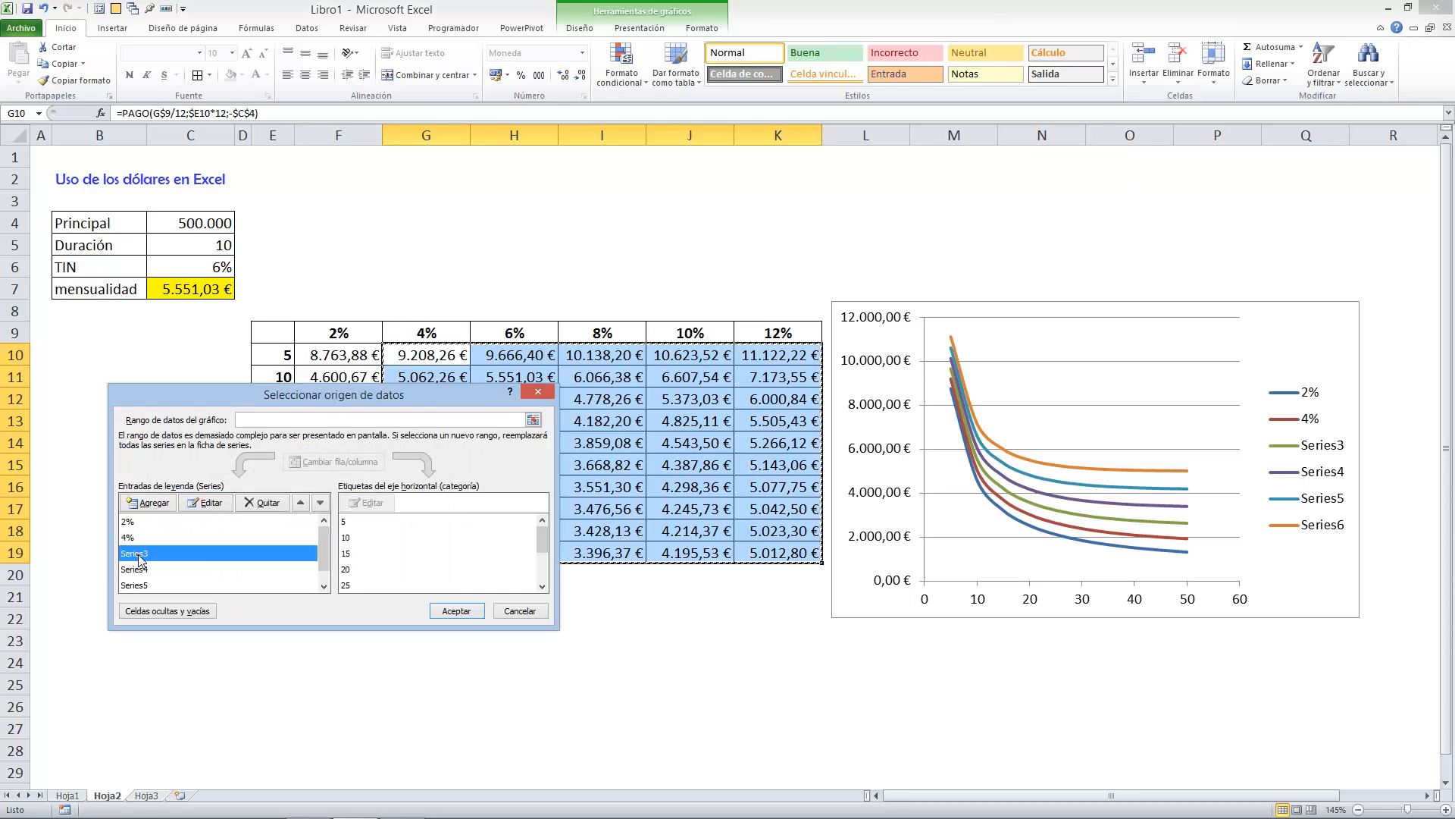
left_click(205, 501)
left_click(306, 475)
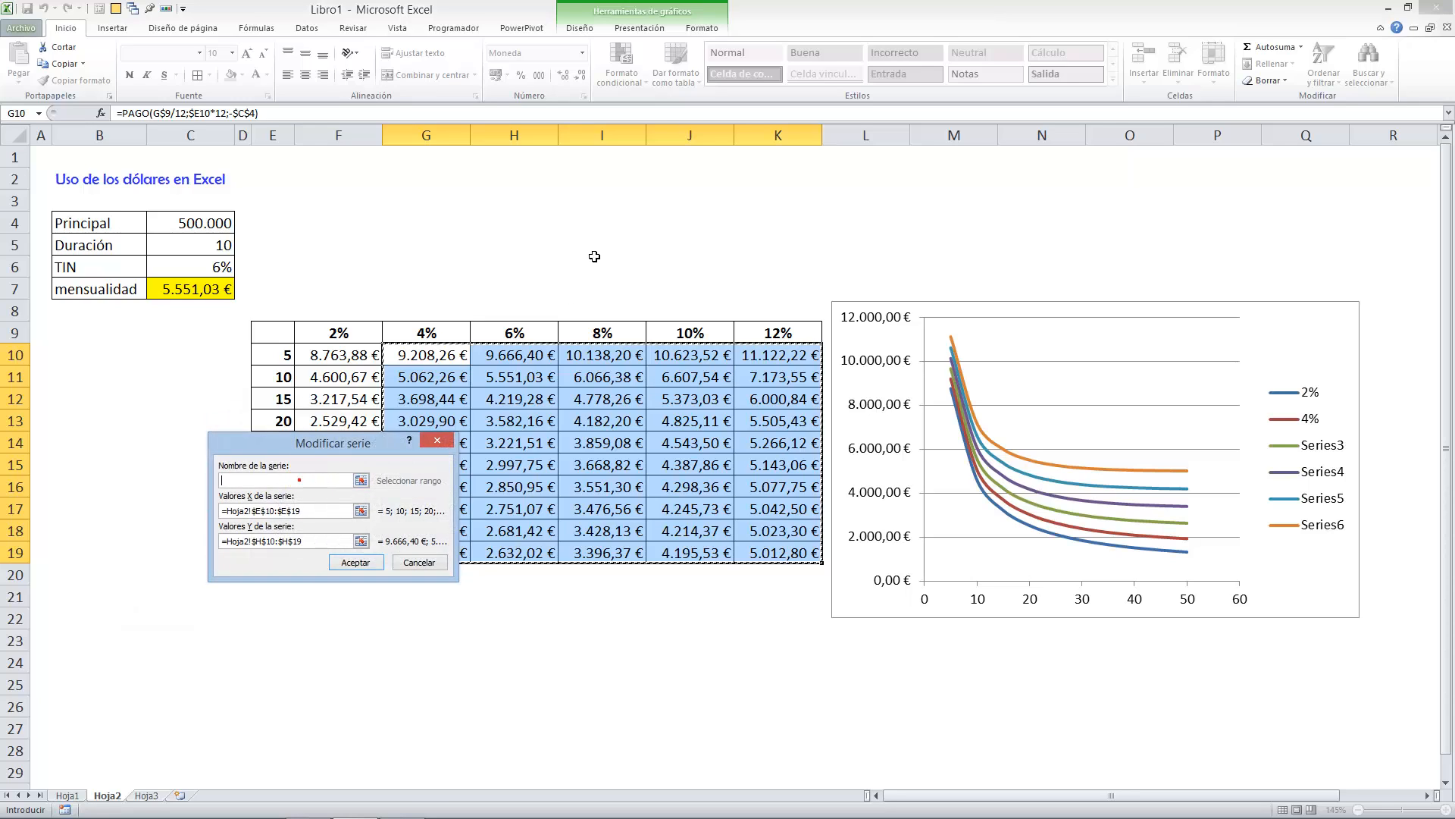
left_click(516, 333)
left_click(355, 562)
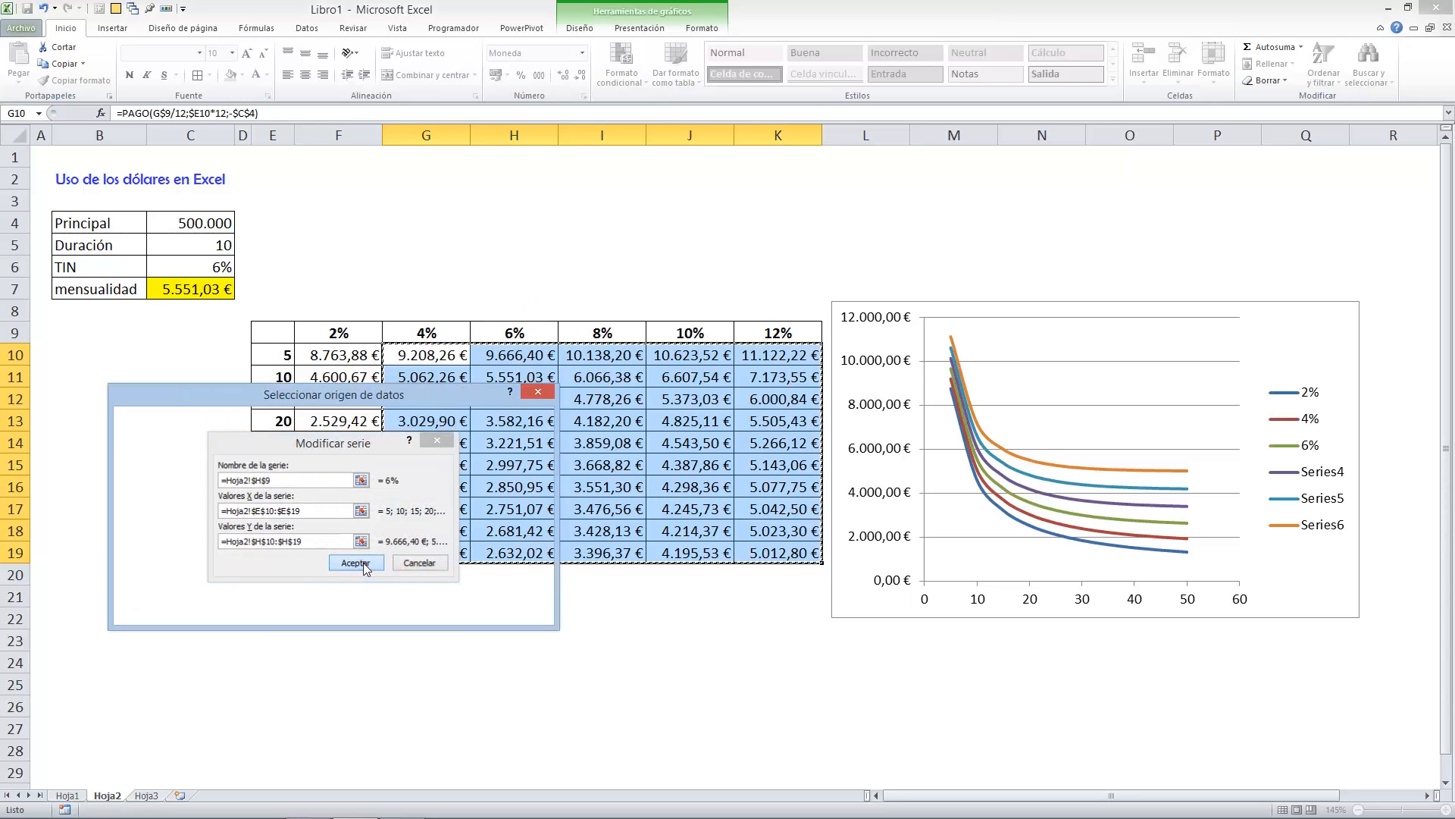
Step: Name the fourth series from cell I9 (8%) and the fifth series from cell J9 (10%)
left_click(138, 570)
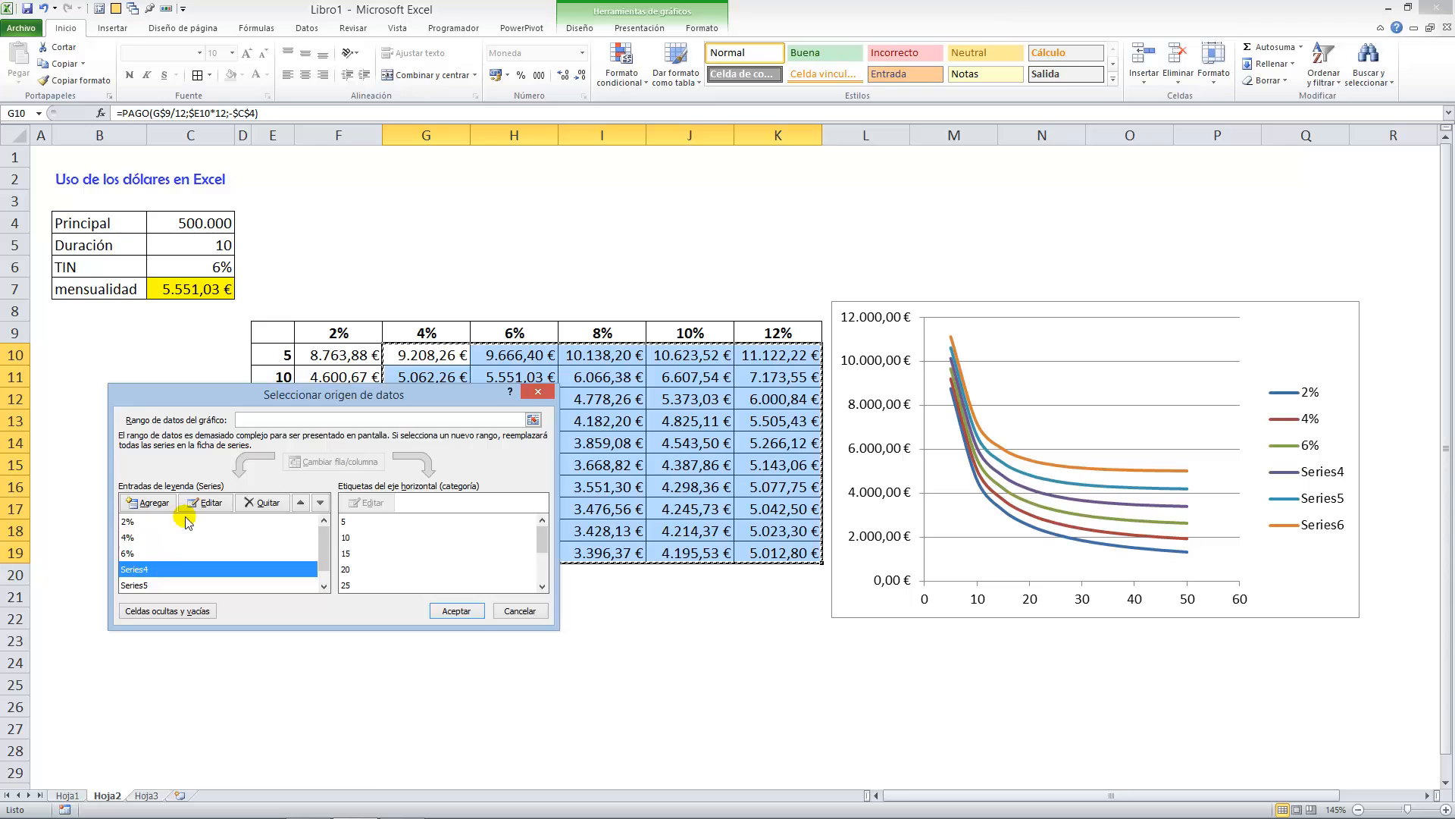
left_click(204, 502)
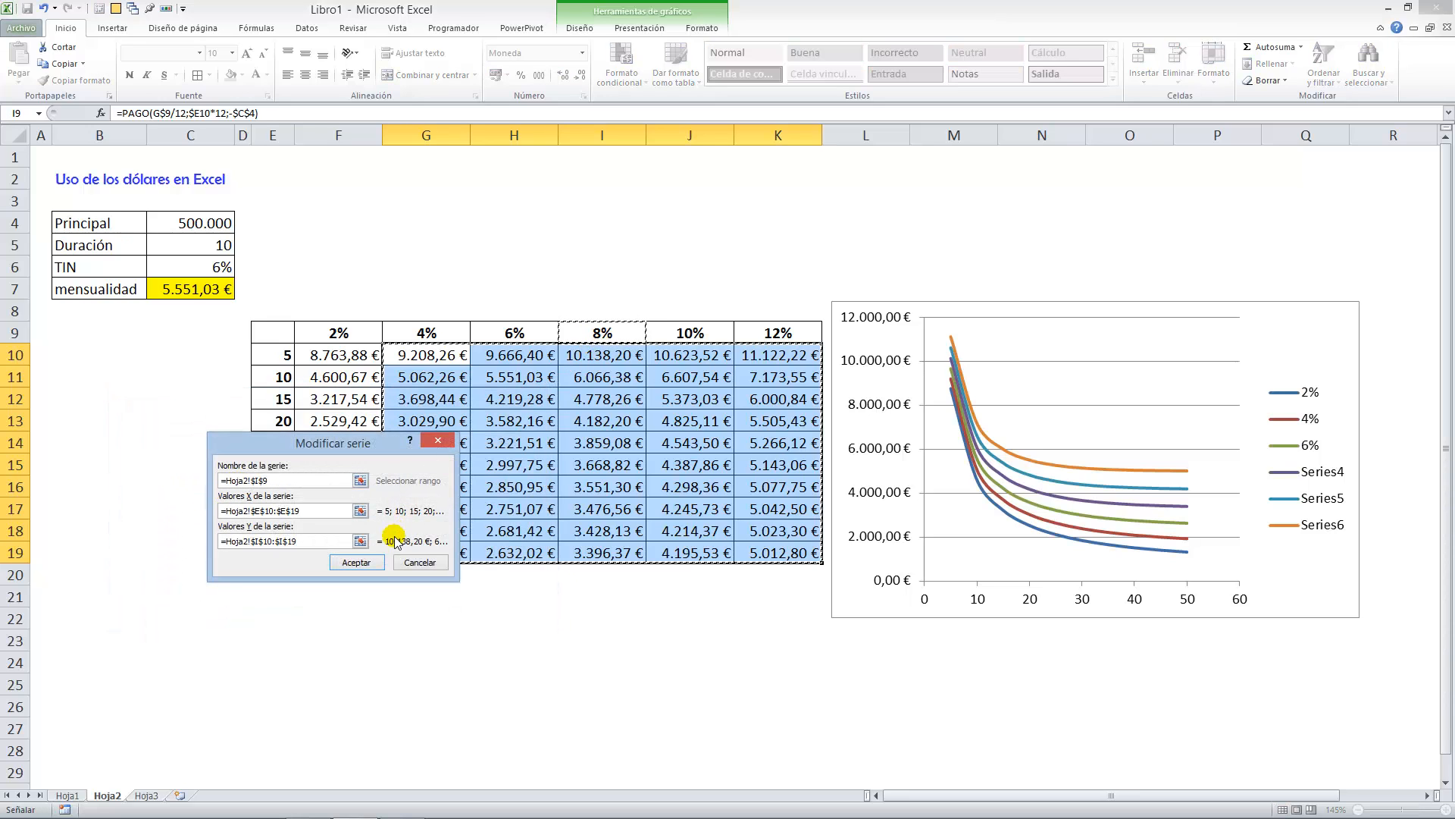
left_click(356, 562)
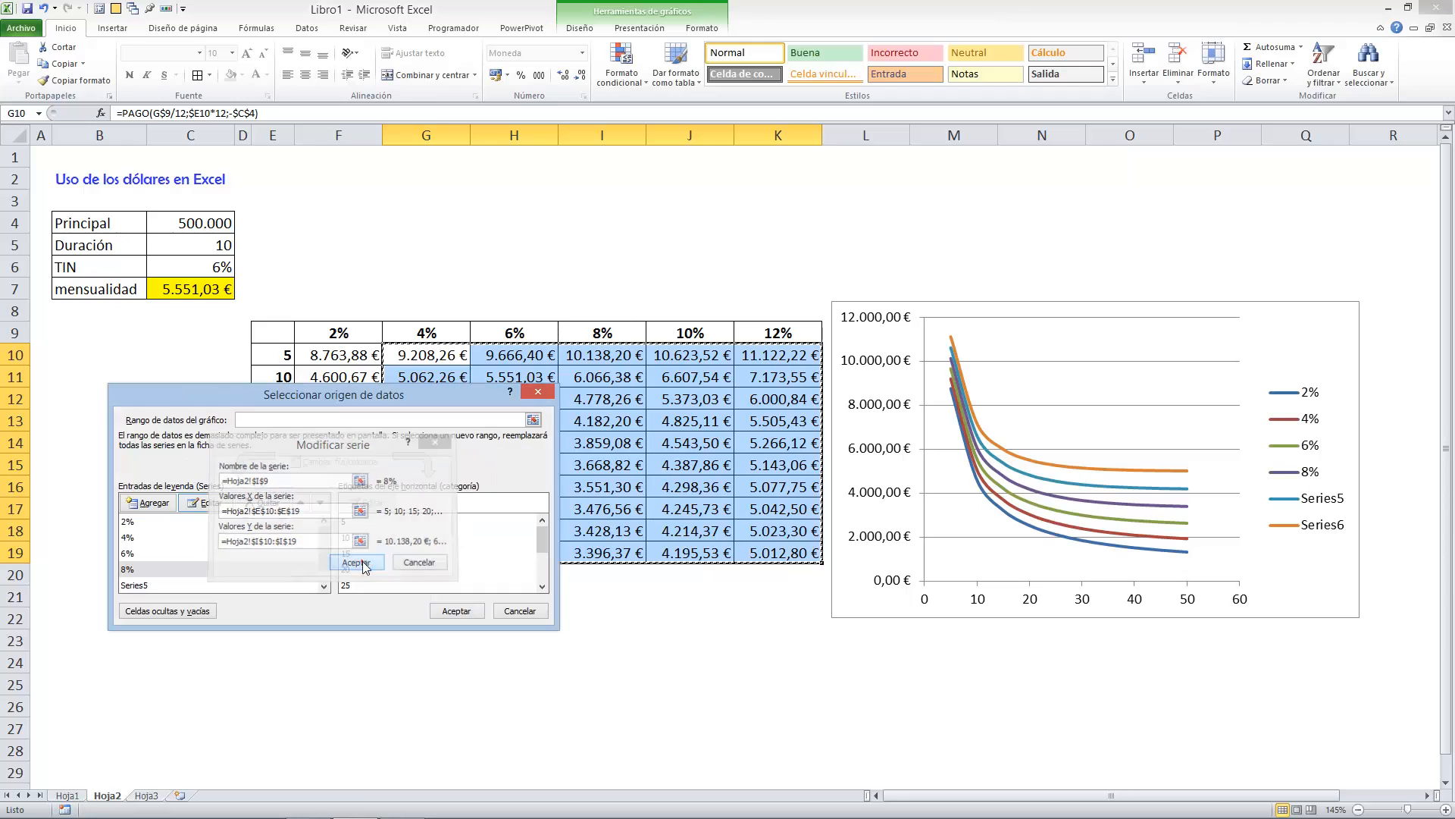
left_click(141, 586)
left_click(205, 501)
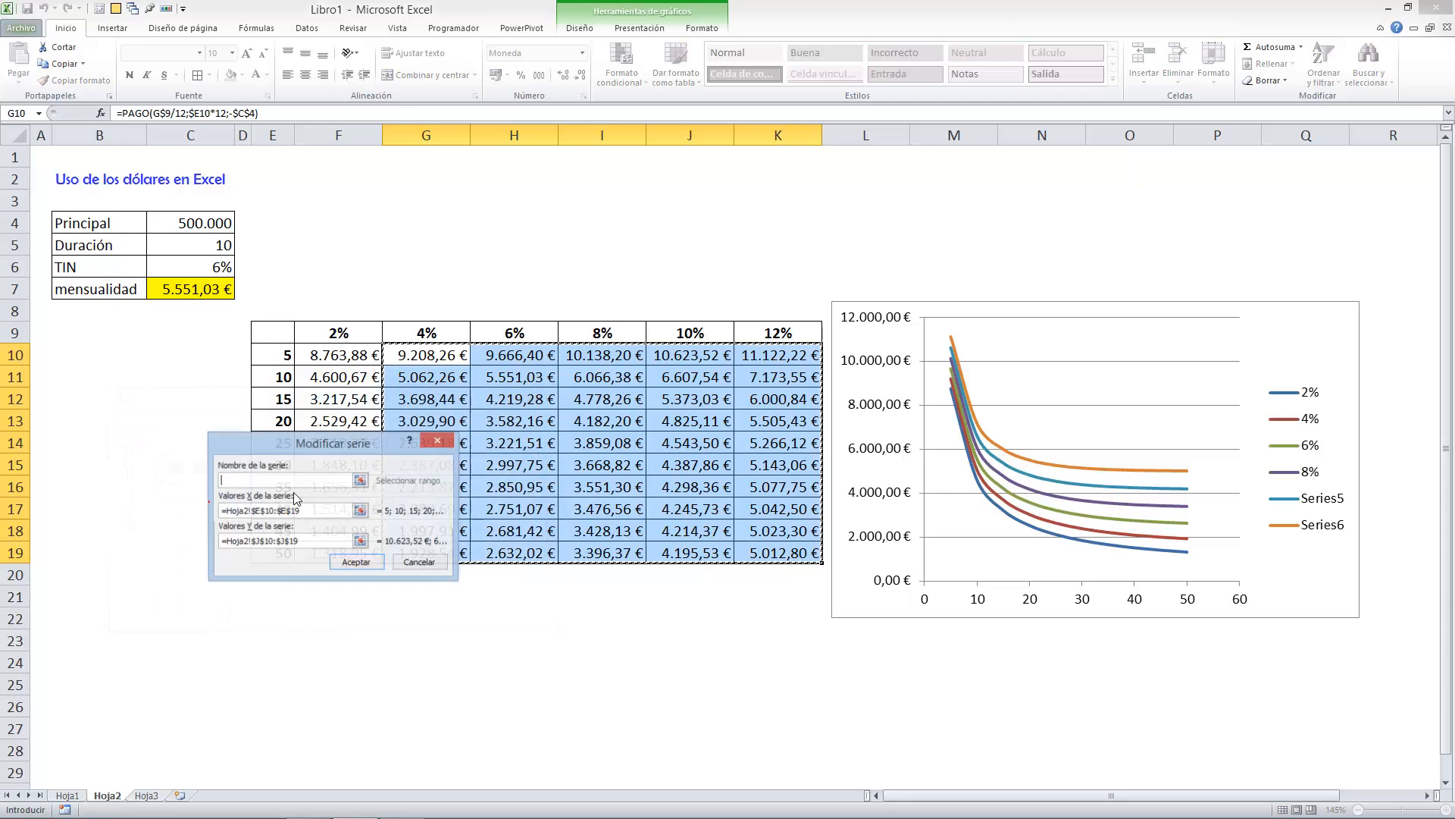
left_click(304, 480)
left_click(711, 333)
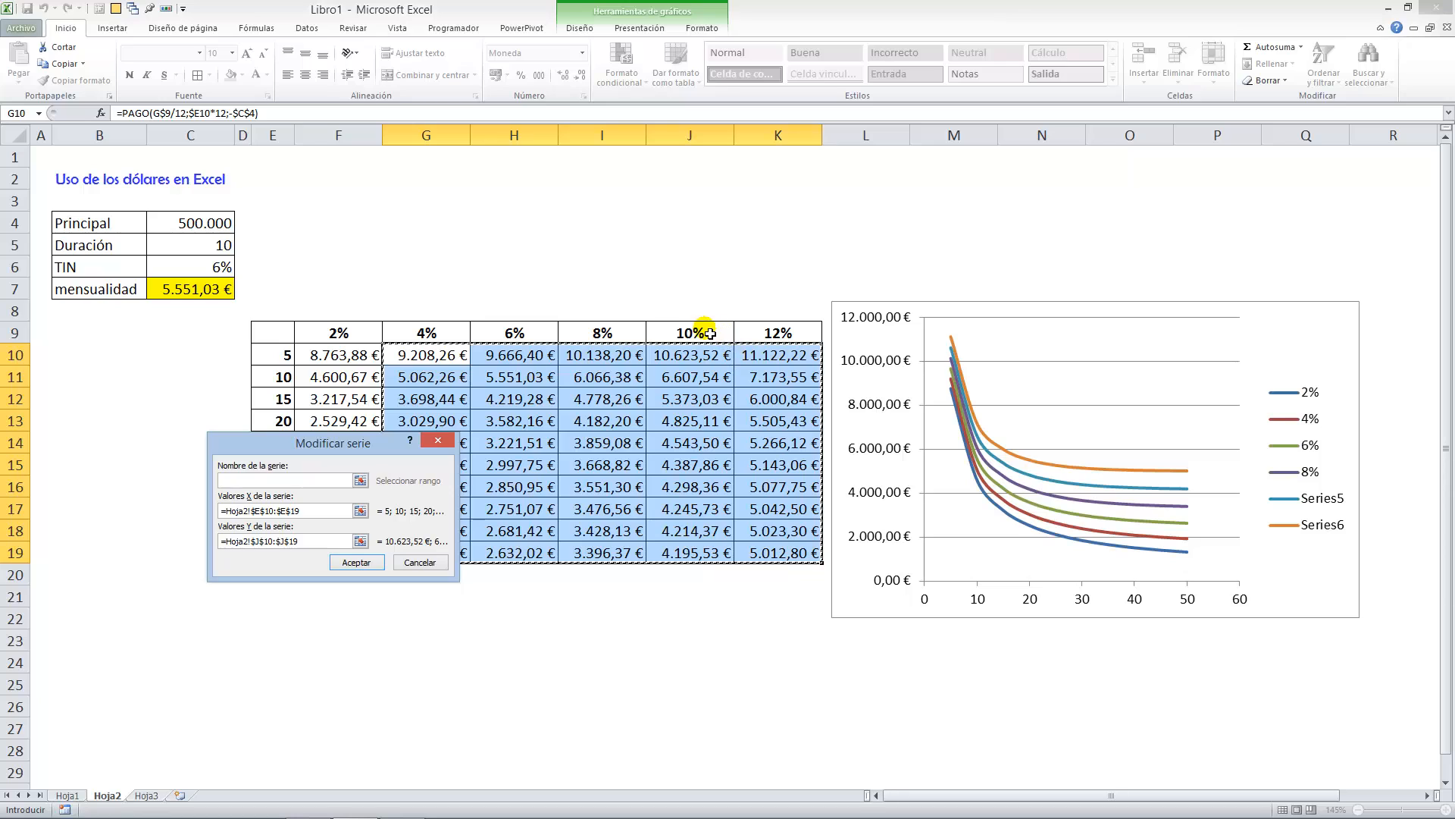
left_click(356, 562)
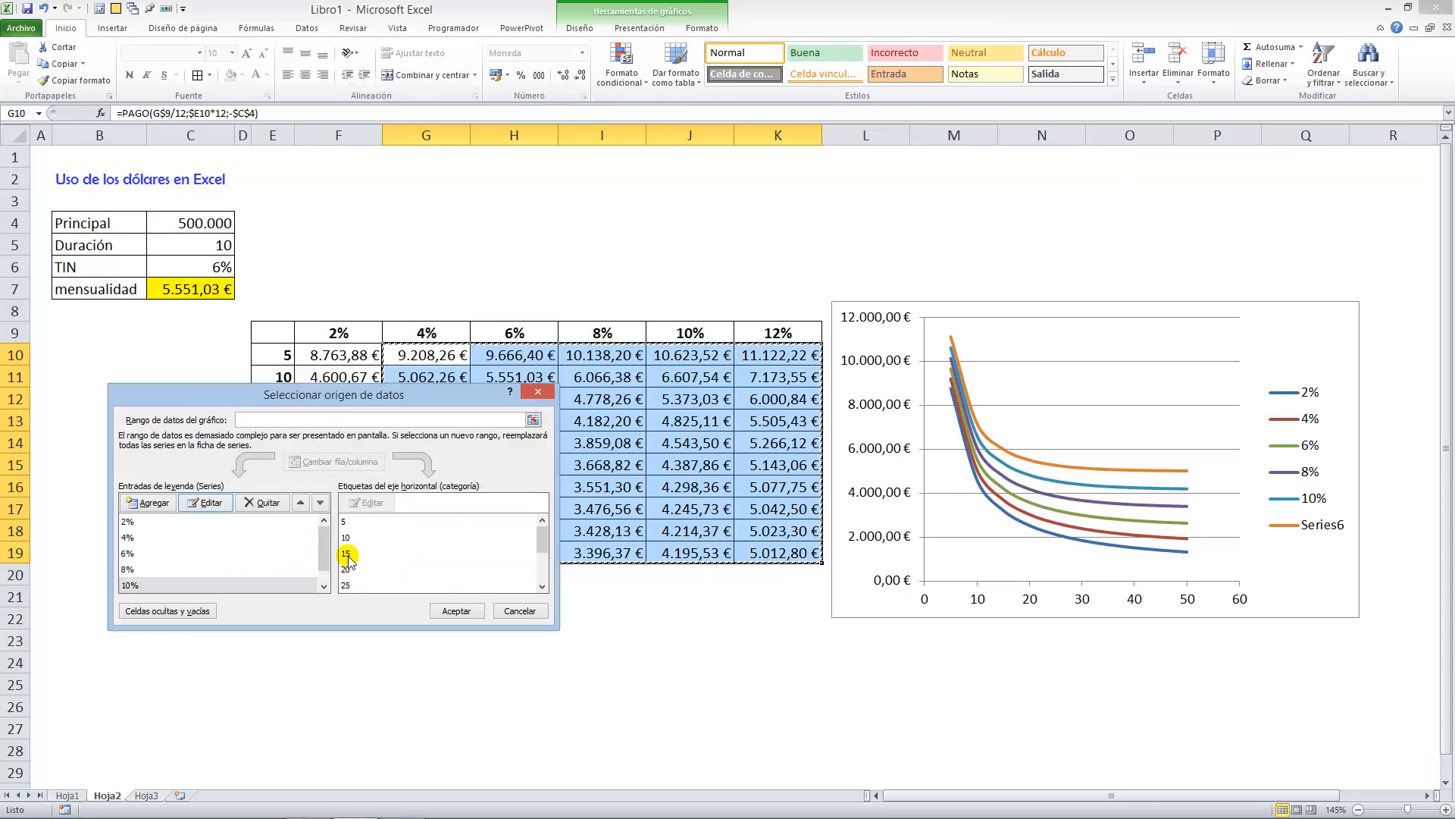
Step: Name the sixth series from cell K9 (12%) and apply the data source changes to the chart
left_click(135, 585)
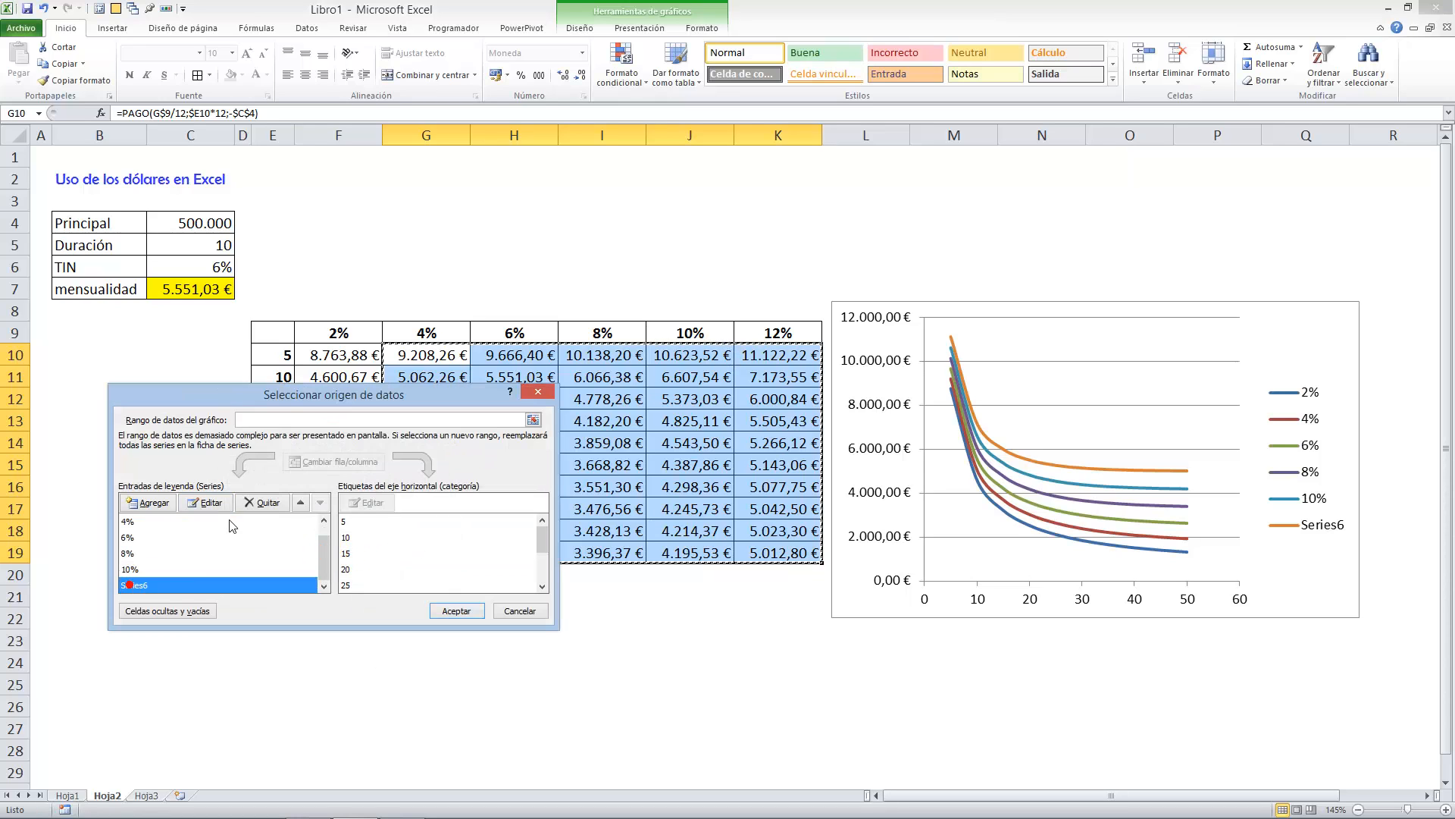
left_click(206, 502)
left_click(250, 488)
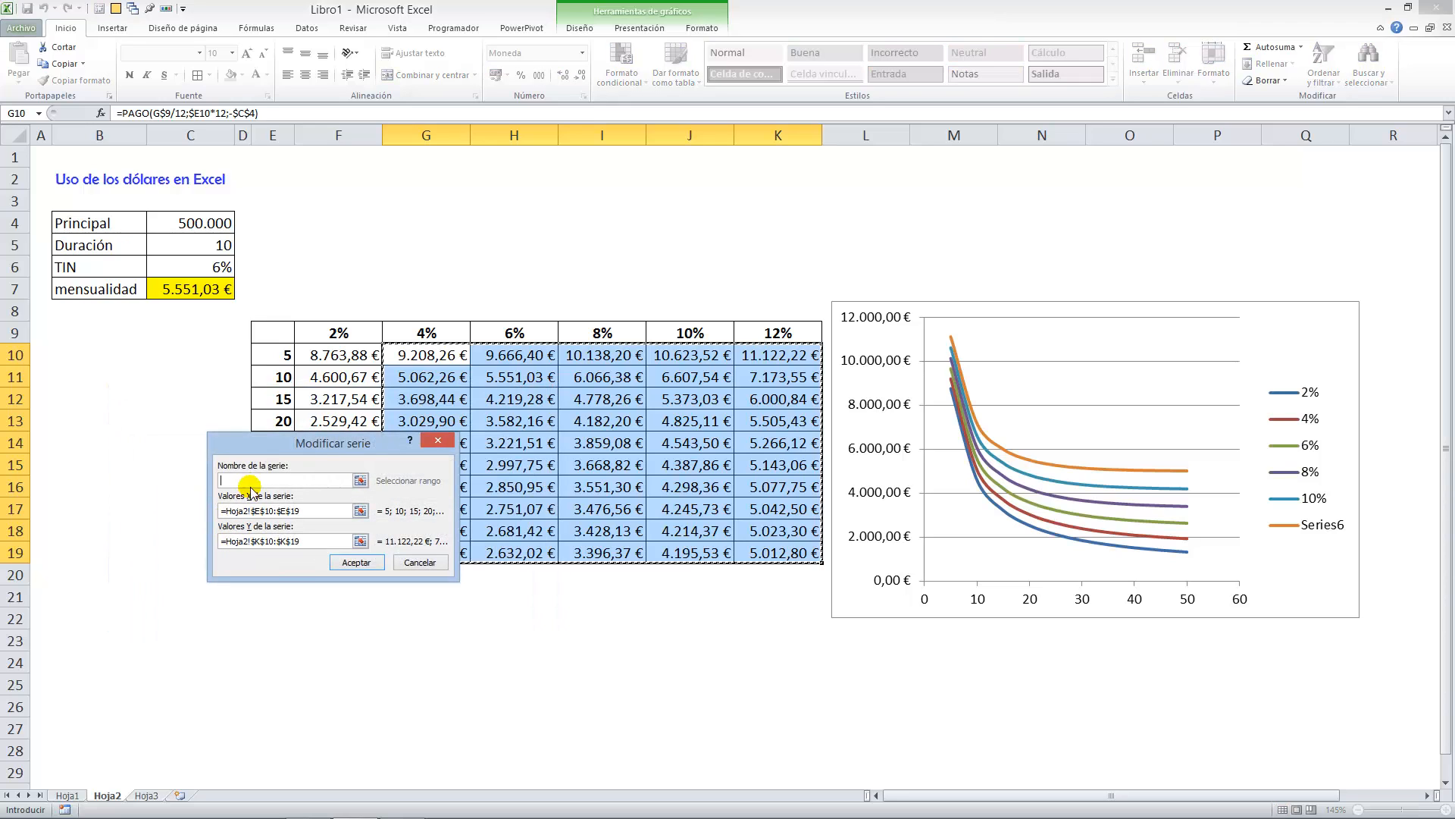
left_click(354, 564)
left_click(451, 610)
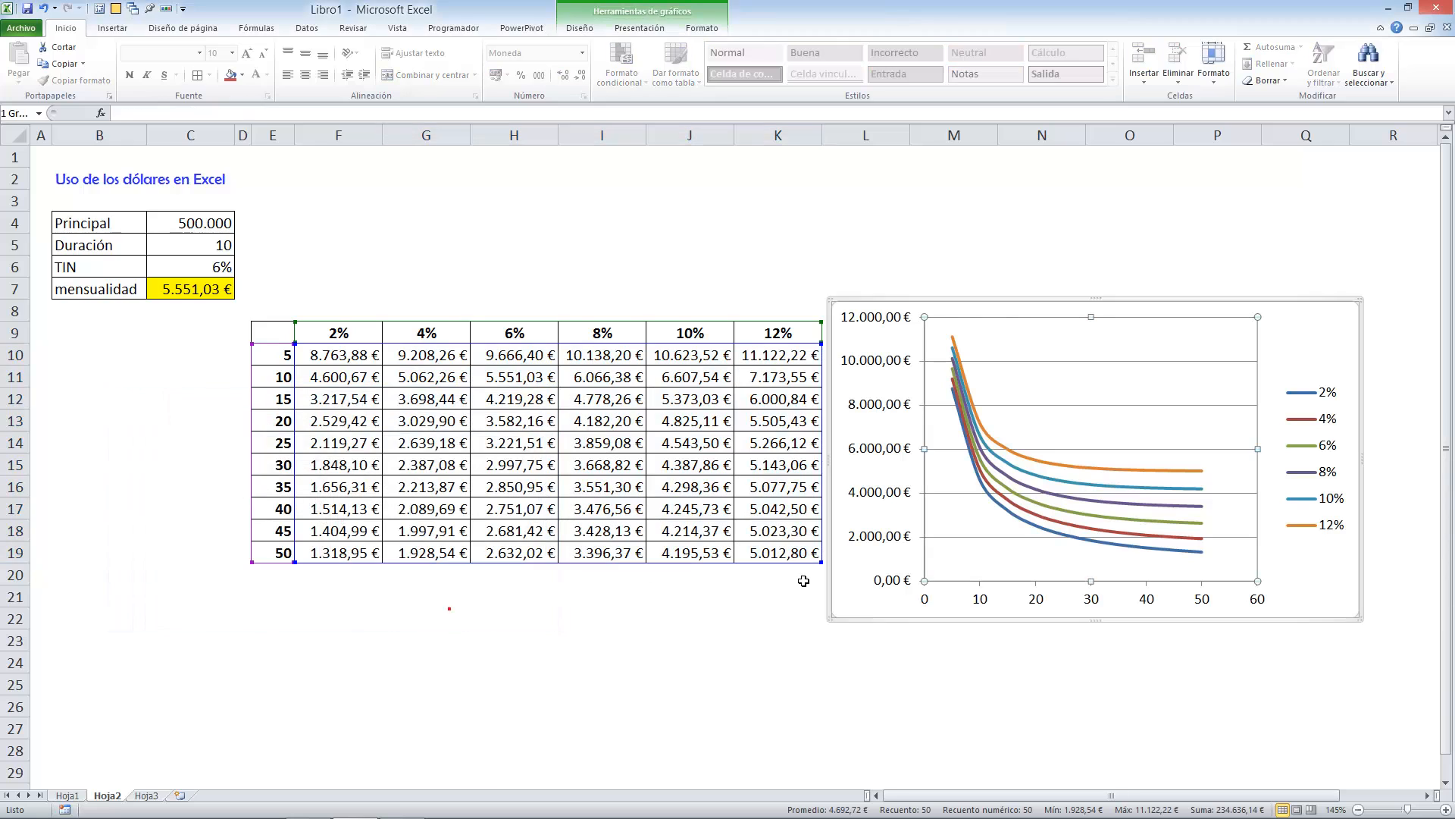
Step: Reposition and enlarge the payment curves chart so that it spans roughly from I8 to Q28
left_click(970, 292)
left_click_drag(968, 308, 382, 152)
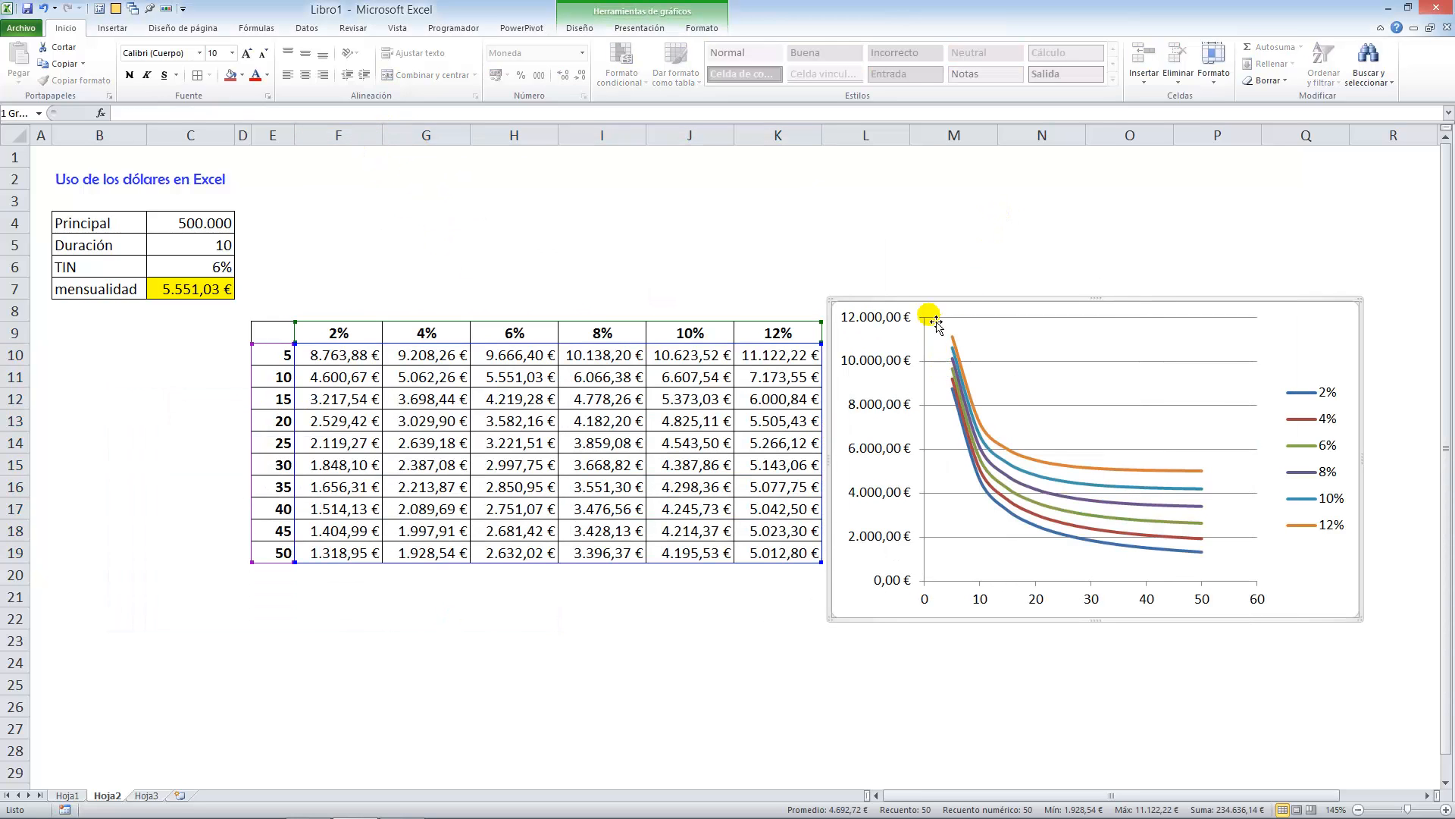
left_click_drag(927, 298, 332, 140)
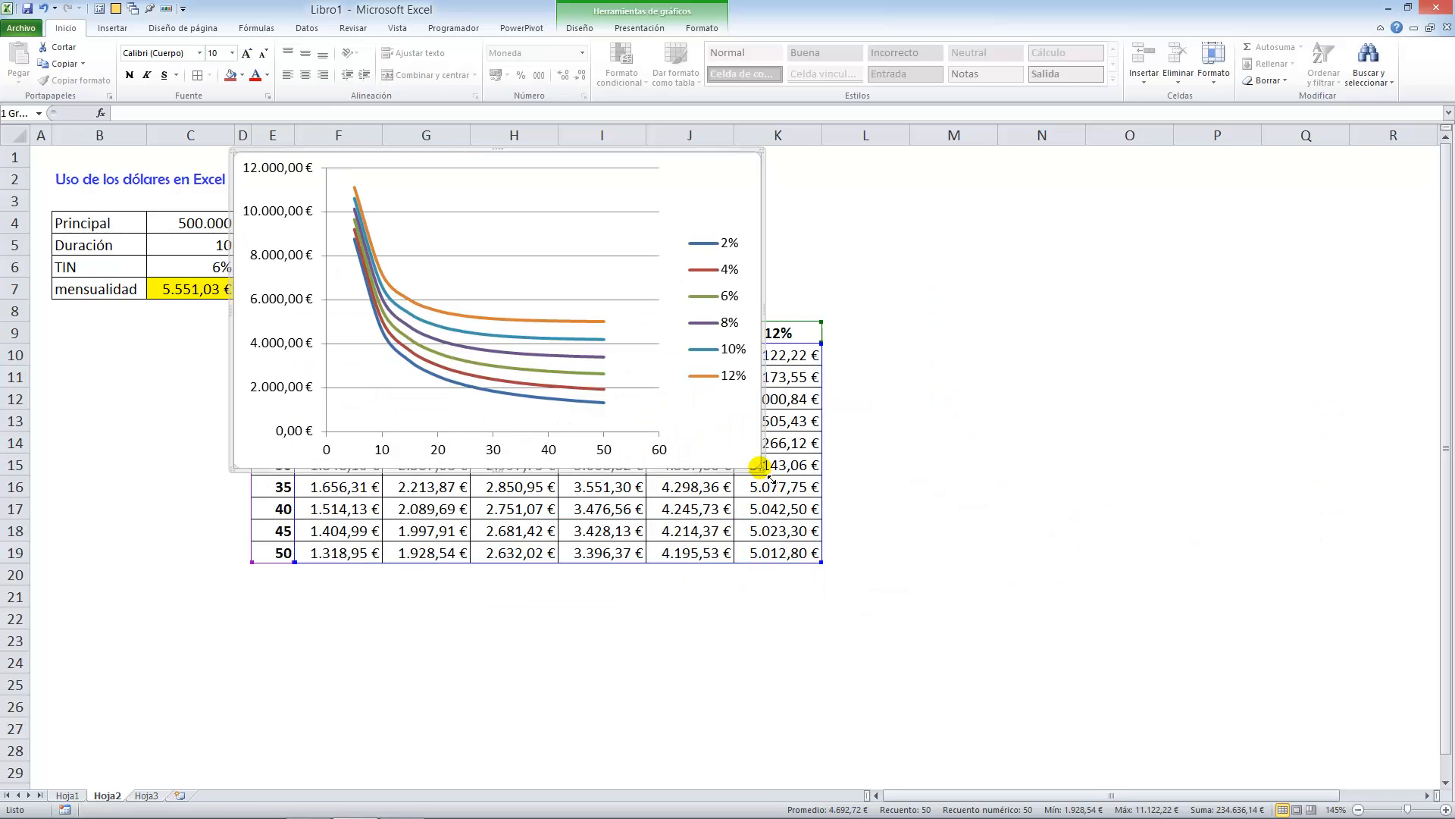
left_click_drag(759, 466, 1300, 747)
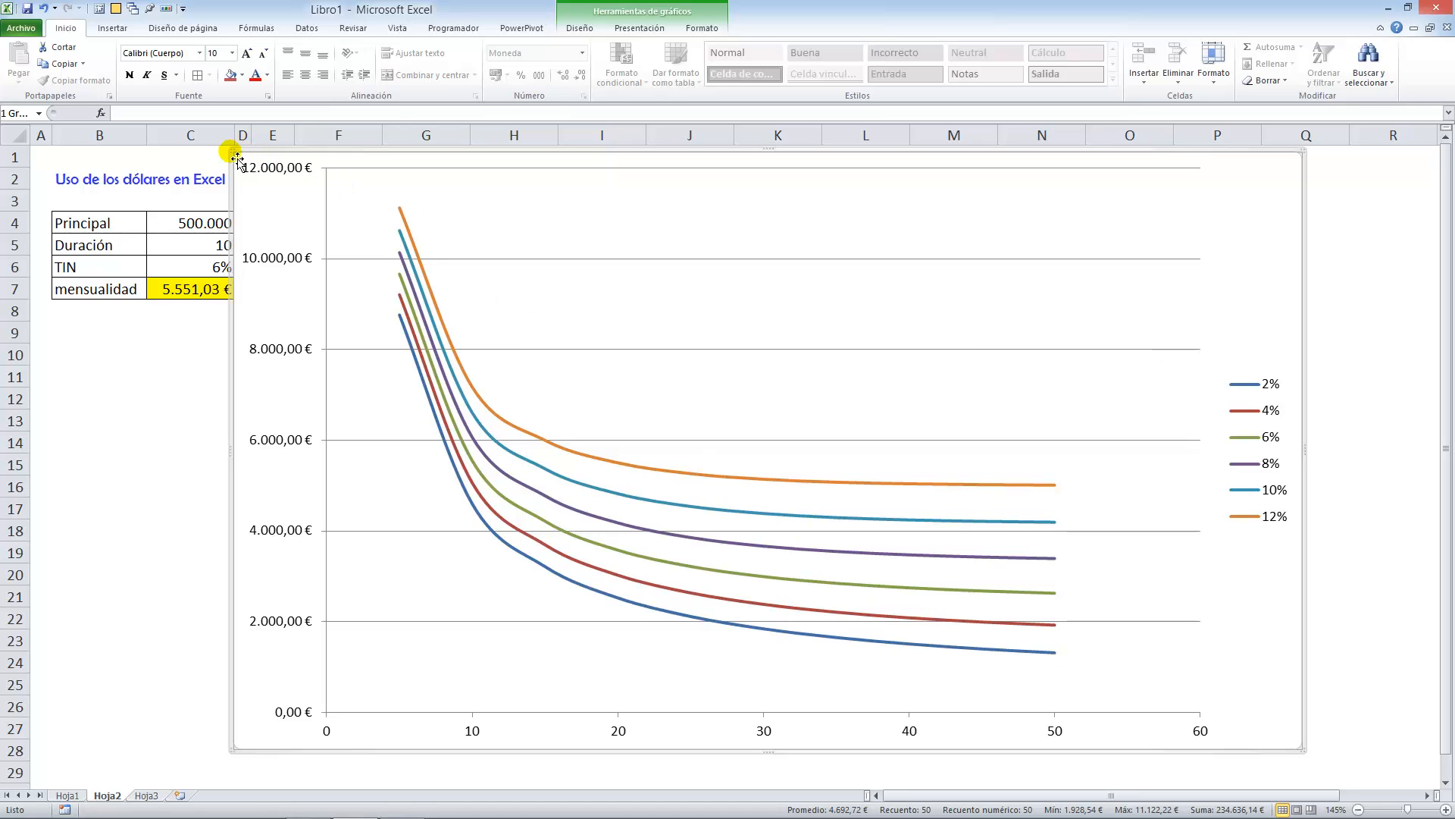
left_click_drag(241, 159, 599, 309)
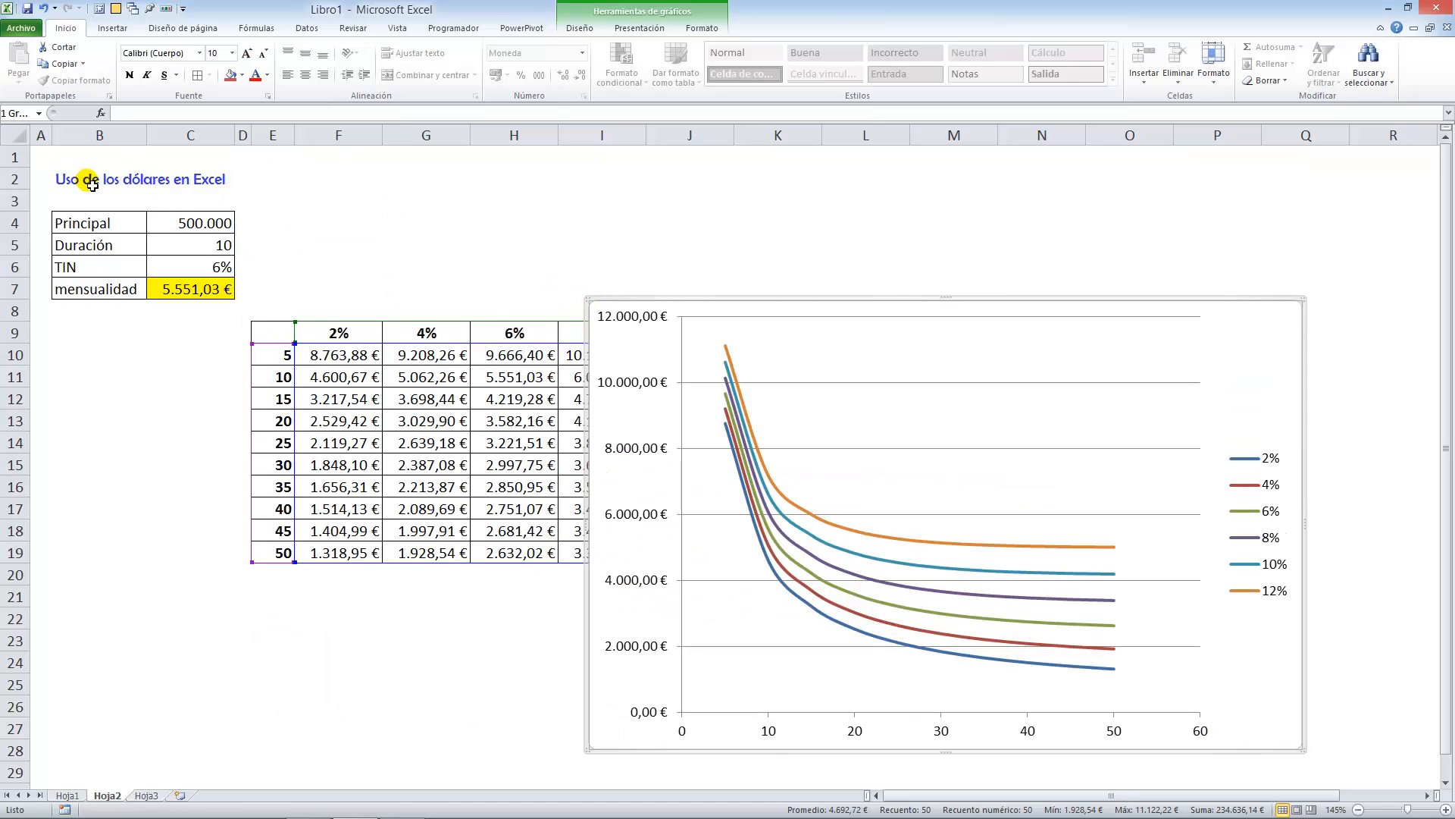